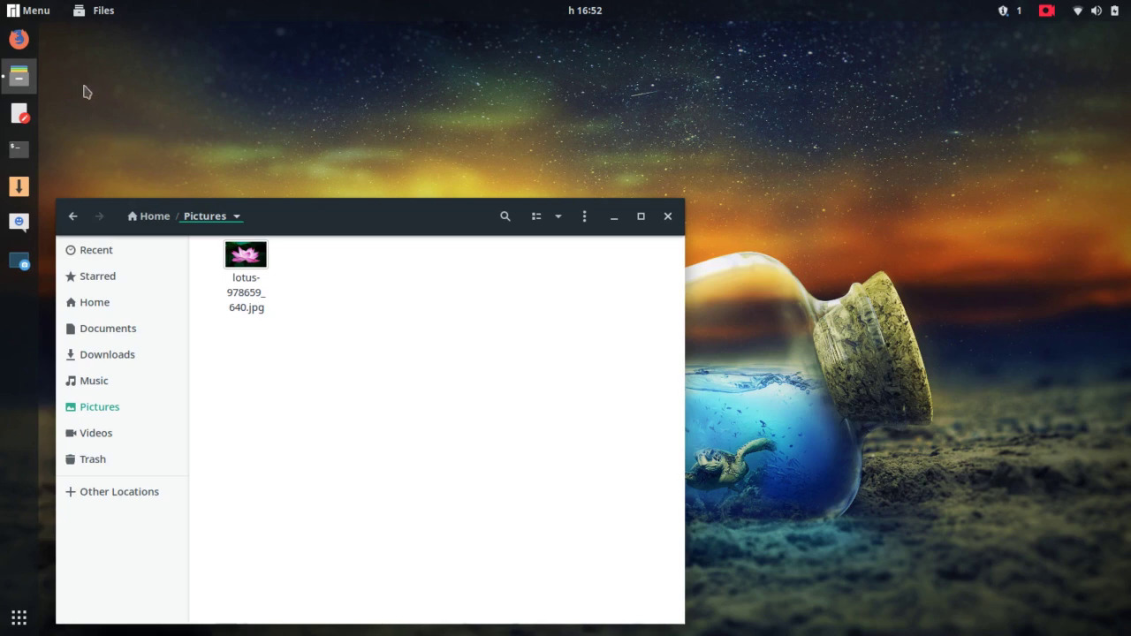
- Launch GIMP from the Graphics category of the application menu
{"action": "left_click", "coordinate": [40, 12]}
{"action": "left_click", "coordinate": [80, 144]}
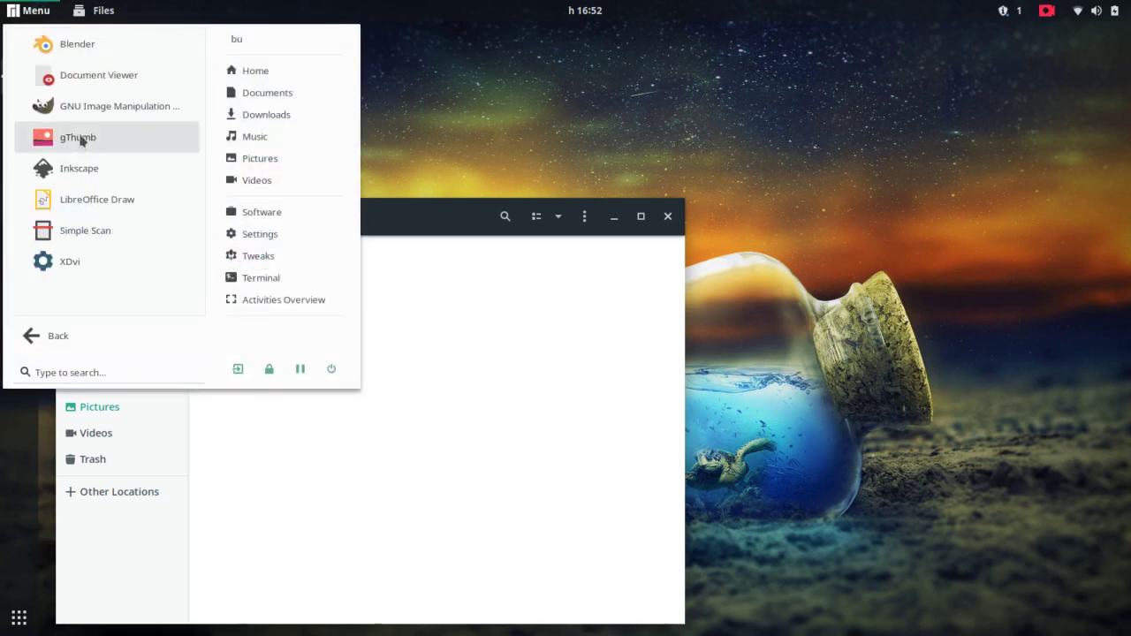
{"action": "left_click", "coordinate": [88, 105]}
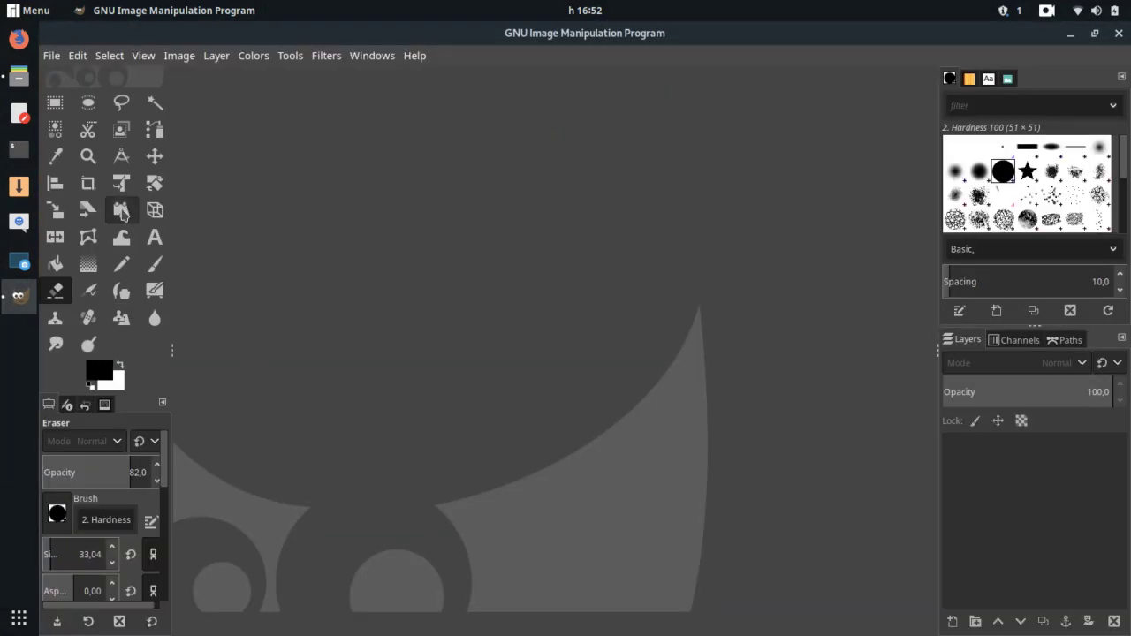
- Open lotus-978659_640.jpg in GIMP by dragging it from the Pictures folder
{"action": "left_click", "coordinate": [19, 76]}
{"action": "left_click_drag", "start_coordinate": [260, 256], "coordinate": [746, 270]}
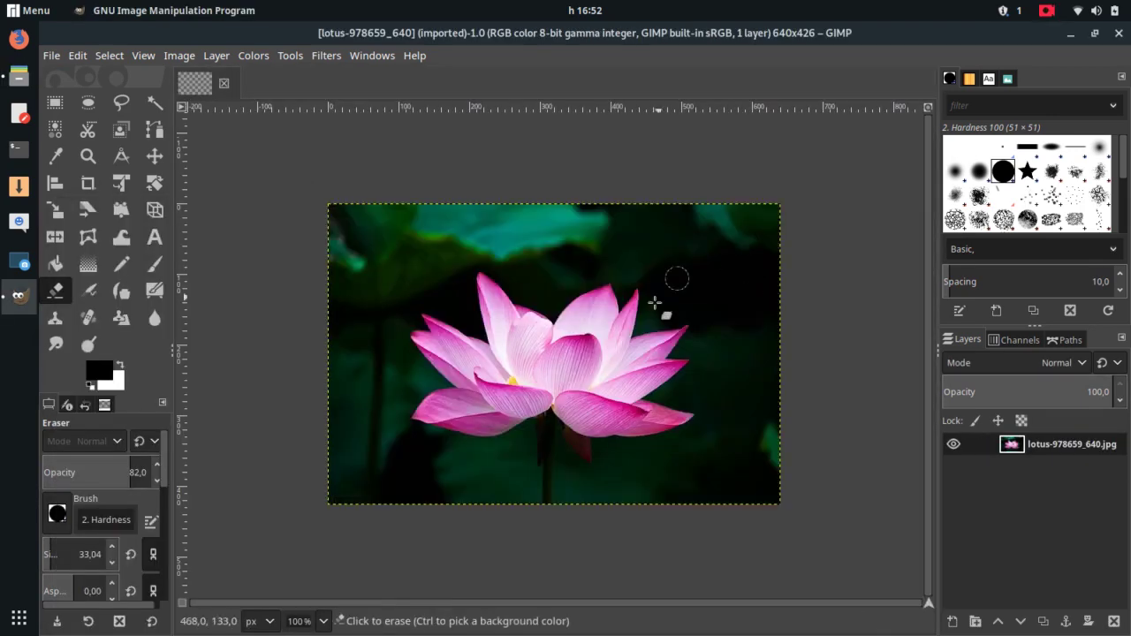
{"action": "scroll", "coordinate": [810, 405], "scroll_direction": "up", "scroll_amount": 1}
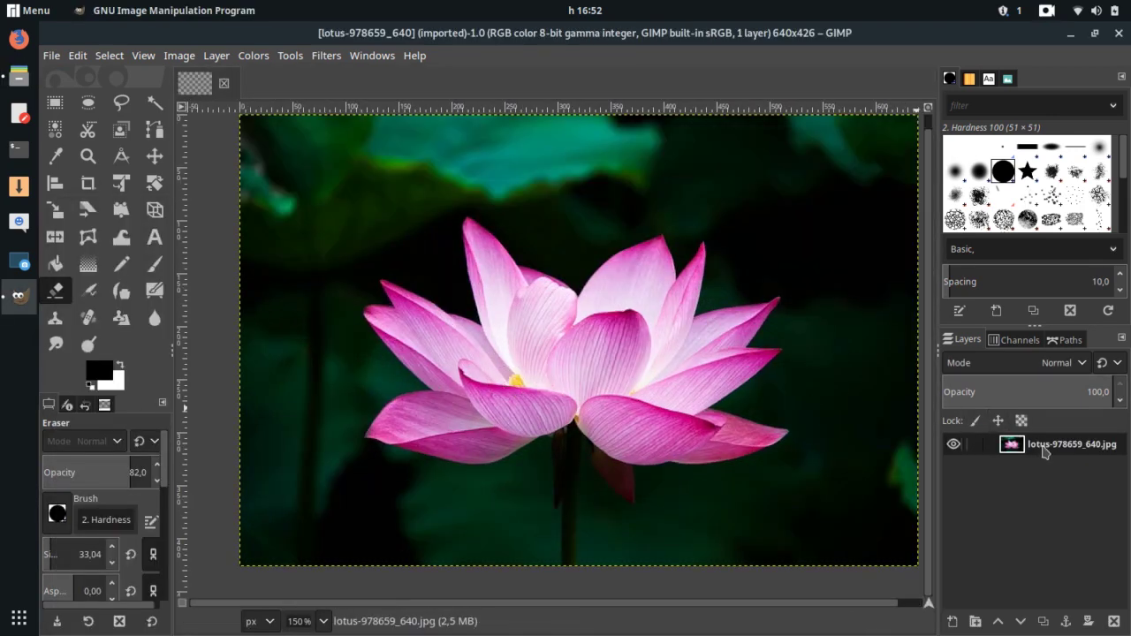
- Add an alpha channel to the lotus layer and fuzzy-select the dark green background
{"action": "right_click", "coordinate": [1044, 447]}
{"action": "left_click", "coordinate": [948, 509]}
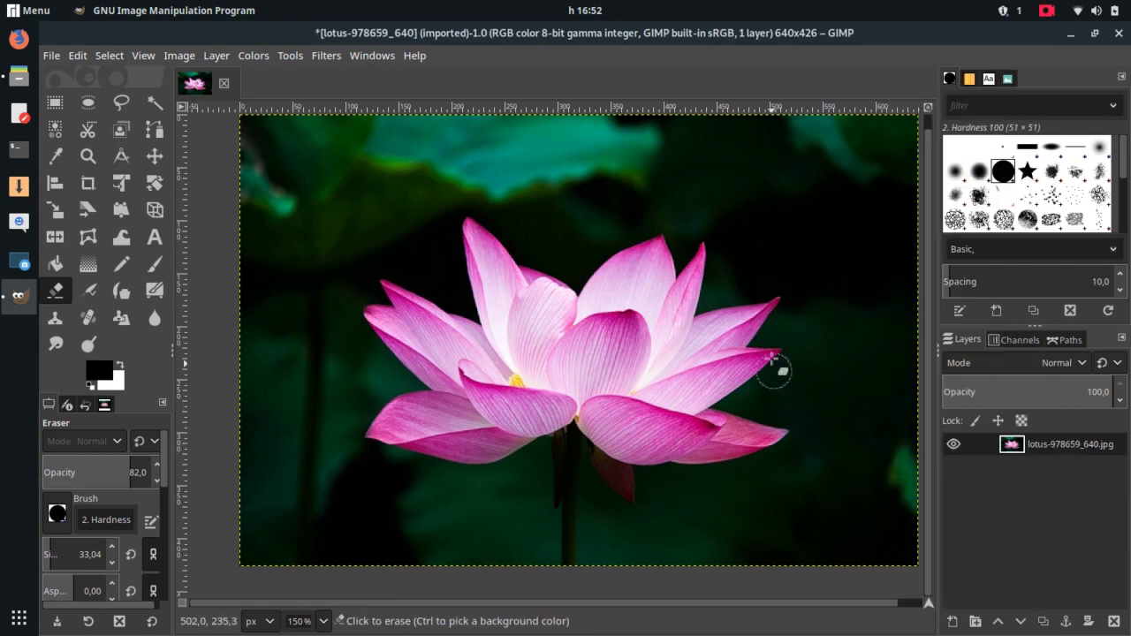
{"action": "left_click", "coordinate": [155, 102]}
{"action": "left_click", "coordinate": [261, 412]}
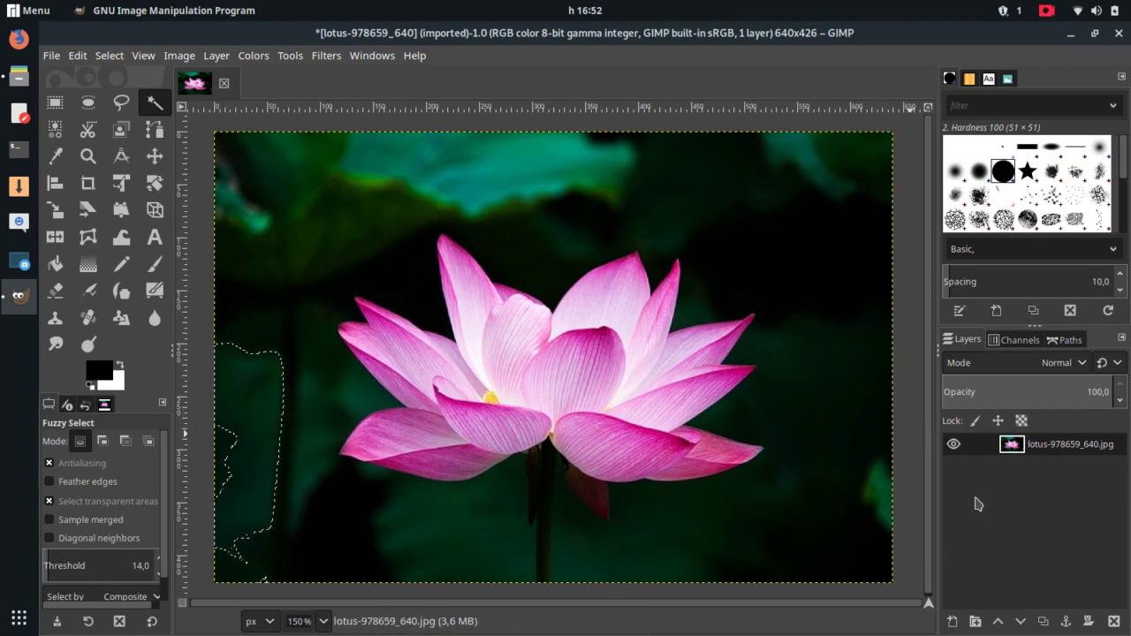
- Add a black-filled layer and move it below the lotus layer
{"action": "key", "text": "shift+ctrl+n"}
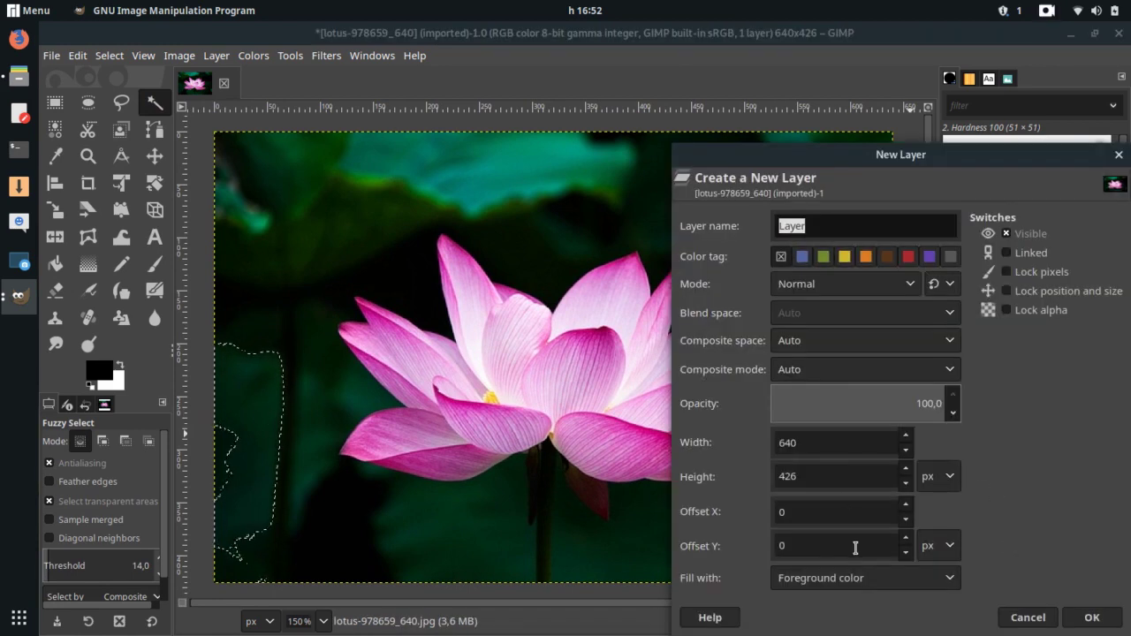
{"action": "left_click", "coordinate": [1079, 618]}
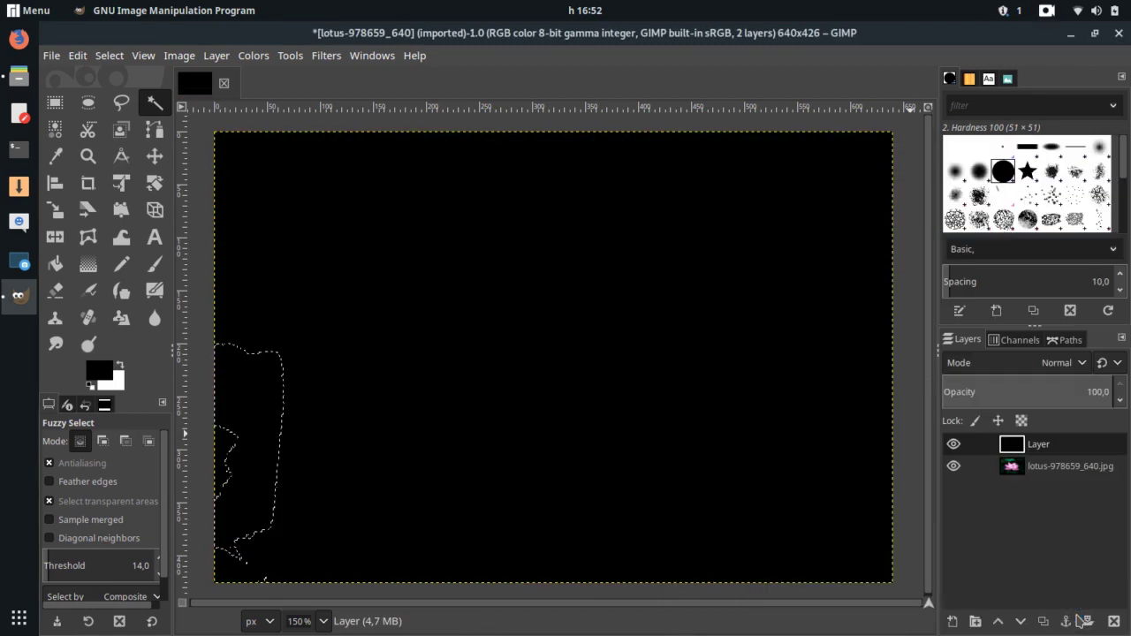
{"action": "left_click_drag", "start_coordinate": [1070, 448], "coordinate": [1064, 508]}
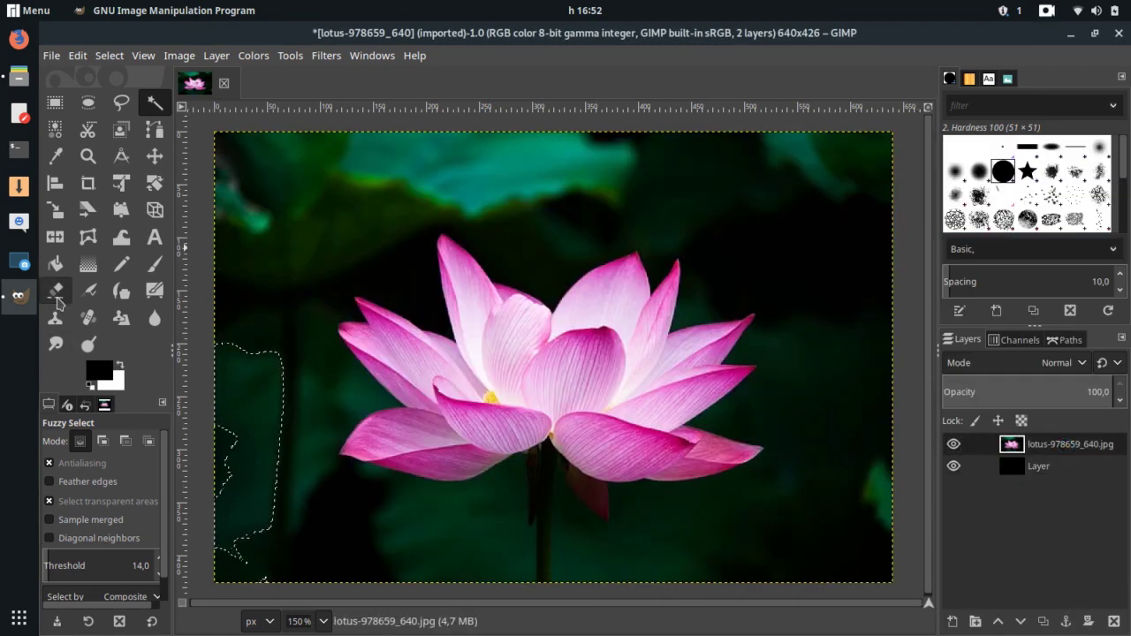
- Switch to the Eraser with brush size 154,27
{"action": "left_click", "coordinate": [55, 289]}
{"action": "left_click", "coordinate": [59, 523]}
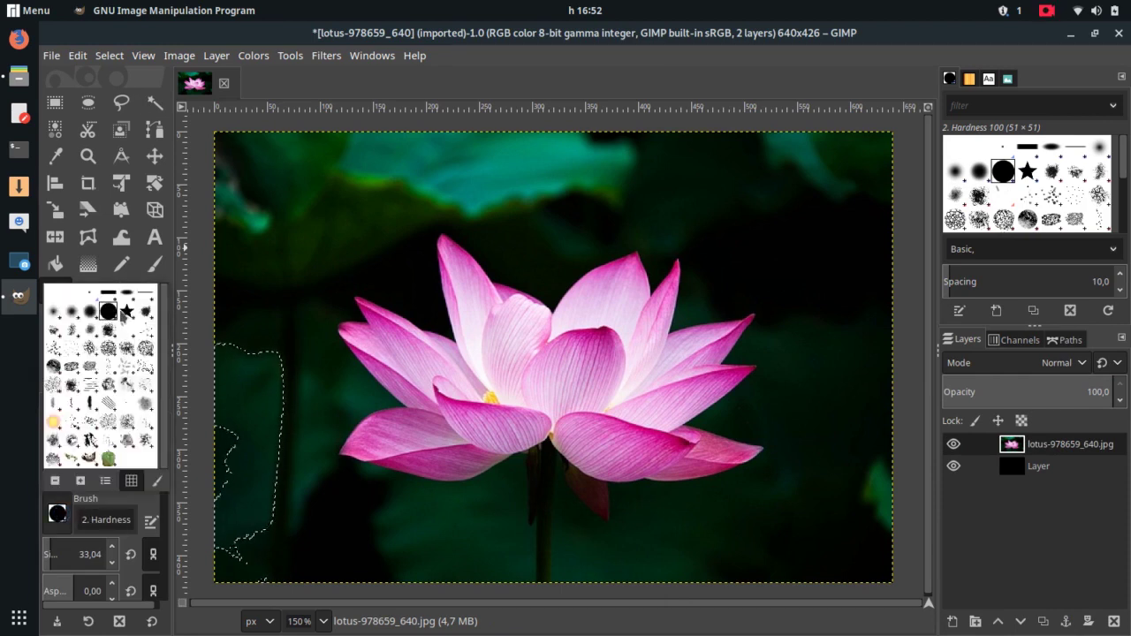
{"action": "left_click", "coordinate": [61, 565]}
{"action": "left_click_drag", "start_coordinate": [62, 564], "coordinate": [141, 559]}
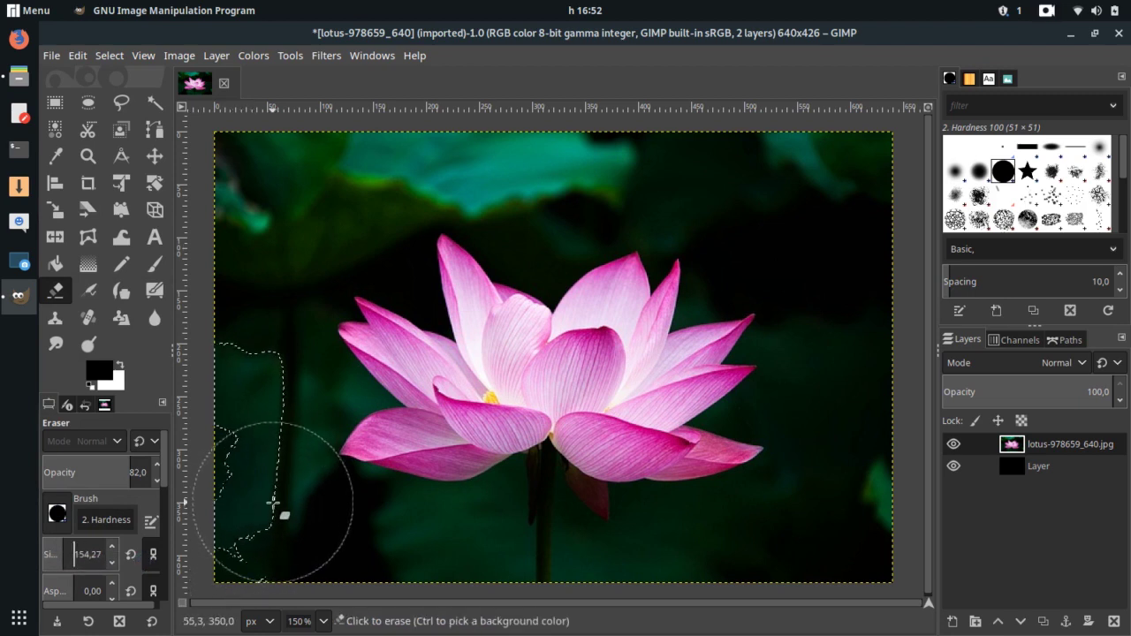
- Clear the selection, erase the lower-left background to black, and set eraser opacity to 100
{"action": "left_click", "coordinate": [106, 58]}
{"action": "left_click", "coordinate": [111, 98]}
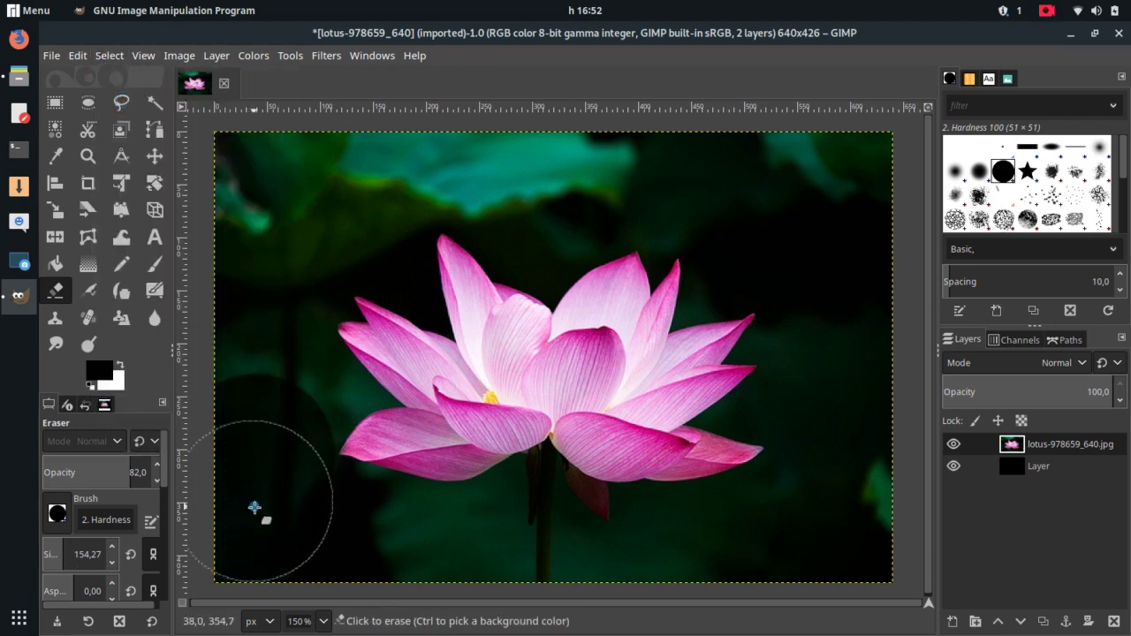
{"action": "mouse_move", "coordinate": [255, 512]}
{"action": "left_mouse_down"}
{"action": "mouse_move", "coordinate": [252, 439]}
{"action": "mouse_move", "coordinate": [244, 529]}
{"action": "mouse_move", "coordinate": [242, 206]}
{"action": "mouse_move", "coordinate": [247, 408]}
{"action": "mouse_move", "coordinate": [245, 235]}
{"action": "mouse_move", "coordinate": [359, 179]}
{"action": "mouse_move", "coordinate": [291, 182]}
{"action": "mouse_move", "coordinate": [331, 172]}
{"action": "mouse_move", "coordinate": [257, 202]}
{"action": "mouse_move", "coordinate": [230, 253]}
{"action": "mouse_move", "coordinate": [252, 455]}
{"action": "mouse_move", "coordinate": [306, 566]}
{"action": "mouse_move", "coordinate": [421, 568]}
{"action": "mouse_move", "coordinate": [292, 556]}
{"action": "mouse_move", "coordinate": [698, 556]}
{"action": "mouse_move", "coordinate": [816, 548]}
{"action": "mouse_move", "coordinate": [883, 519]}
{"action": "mouse_move", "coordinate": [700, 576]}
{"action": "left_mouse_up"}
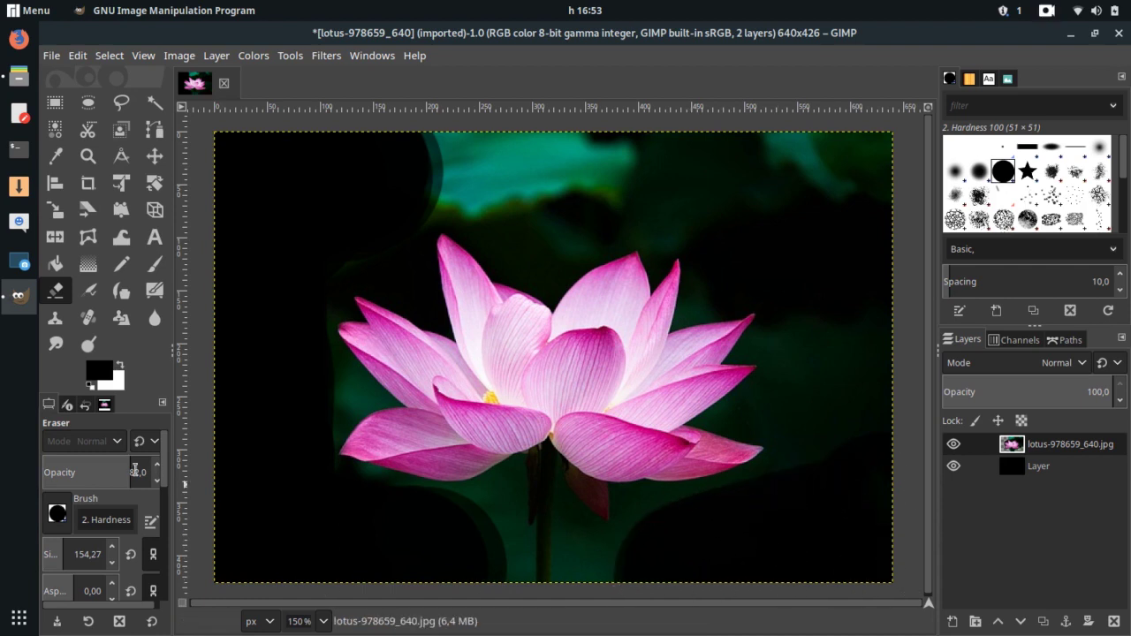
{"action": "left_click_drag", "start_coordinate": [126, 473], "coordinate": [156, 472]}
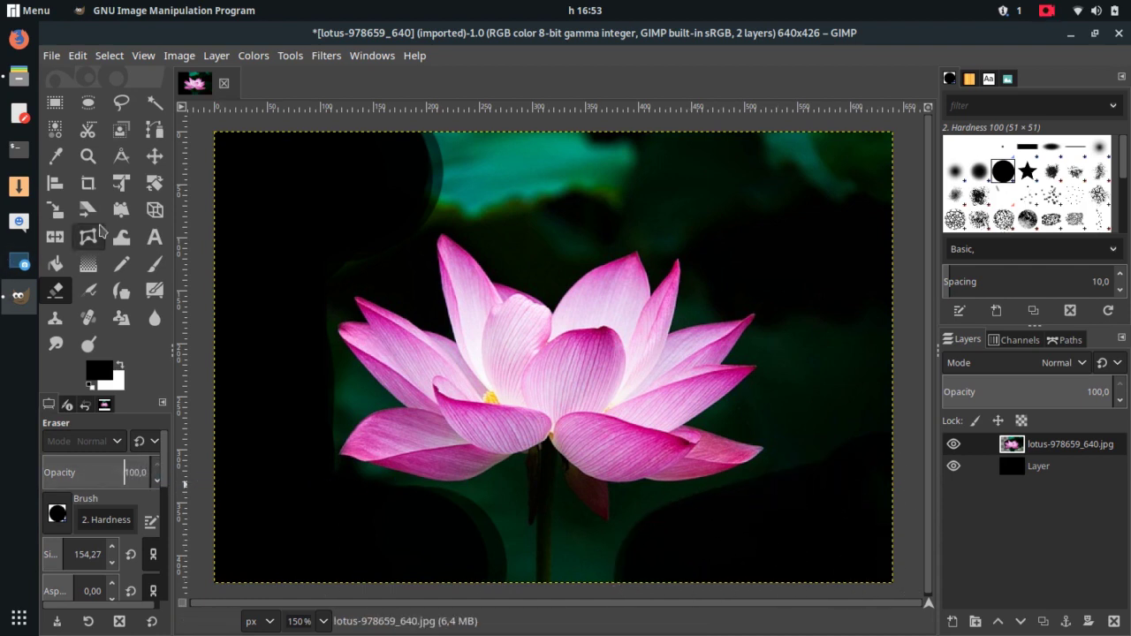
- Erase the top background and stem area to black, undoing one bad stroke
{"action": "mouse_move", "coordinate": [376, 159]}
{"action": "left_mouse_down"}
{"action": "mouse_move", "coordinate": [450, 147]}
{"action": "mouse_move", "coordinate": [518, 150]}
{"action": "mouse_move", "coordinate": [545, 172]}
{"action": "mouse_move", "coordinate": [651, 162]}
{"action": "mouse_move", "coordinate": [780, 172]}
{"action": "mouse_move", "coordinate": [835, 237]}
{"action": "mouse_move", "coordinate": [851, 187]}
{"action": "mouse_move", "coordinate": [861, 445]}
{"action": "mouse_move", "coordinate": [828, 524]}
{"action": "mouse_move", "coordinate": [628, 616]}
{"action": "mouse_move", "coordinate": [613, 586]}
{"action": "mouse_move", "coordinate": [412, 573]}
{"action": "mouse_move", "coordinate": [540, 566]}
{"action": "left_mouse_up"}
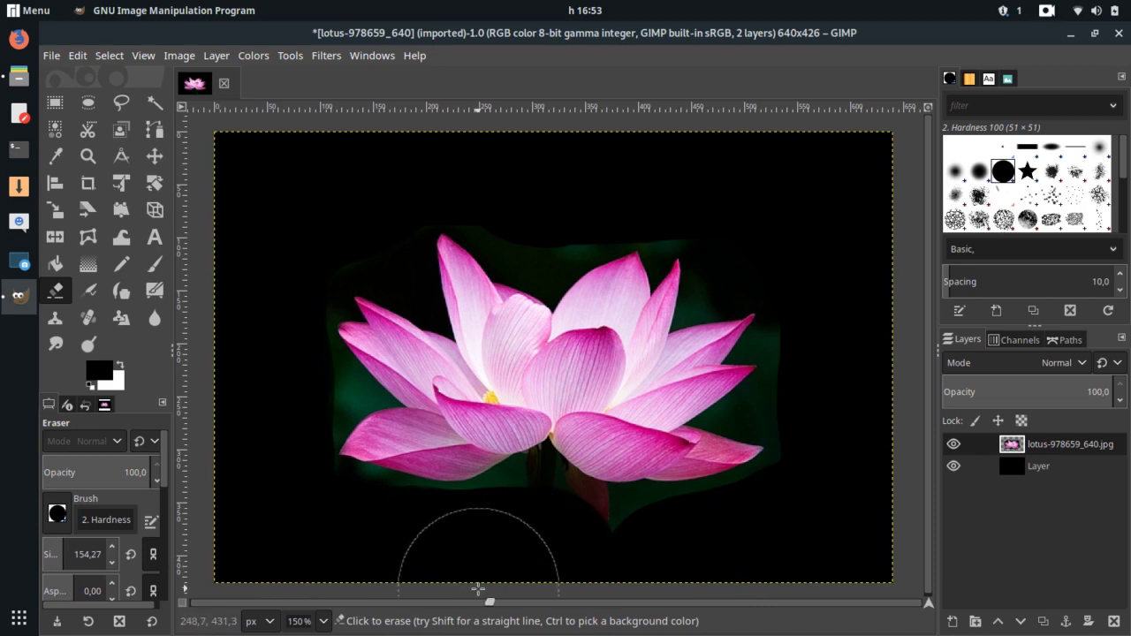
{"action": "key", "text": "ctrl+z"}
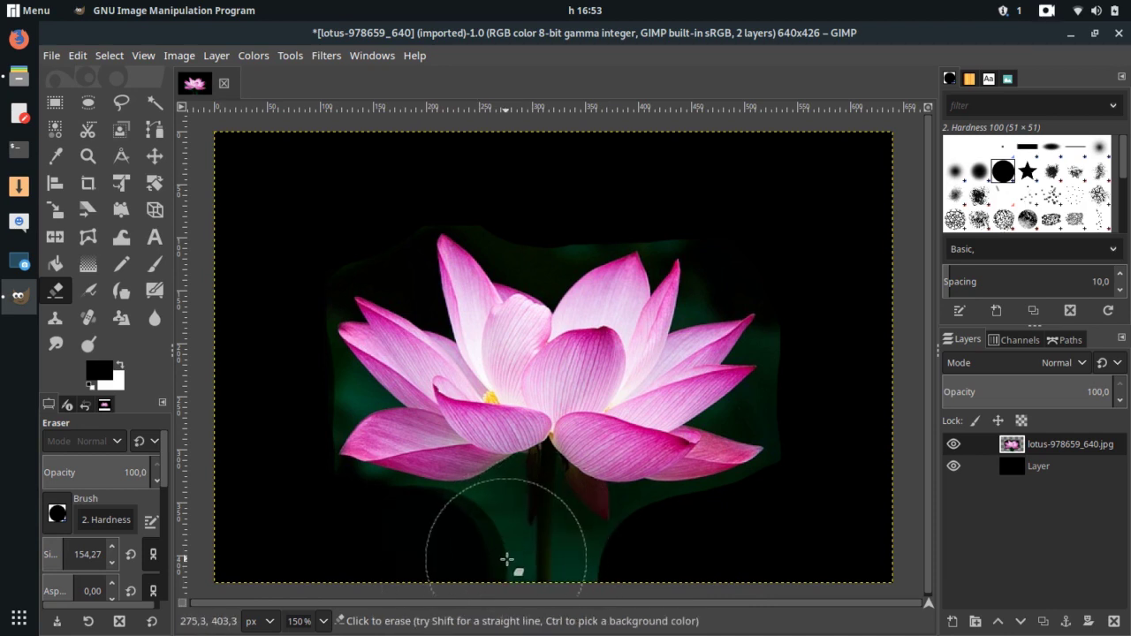
{"action": "left_click", "coordinate": [509, 557]}
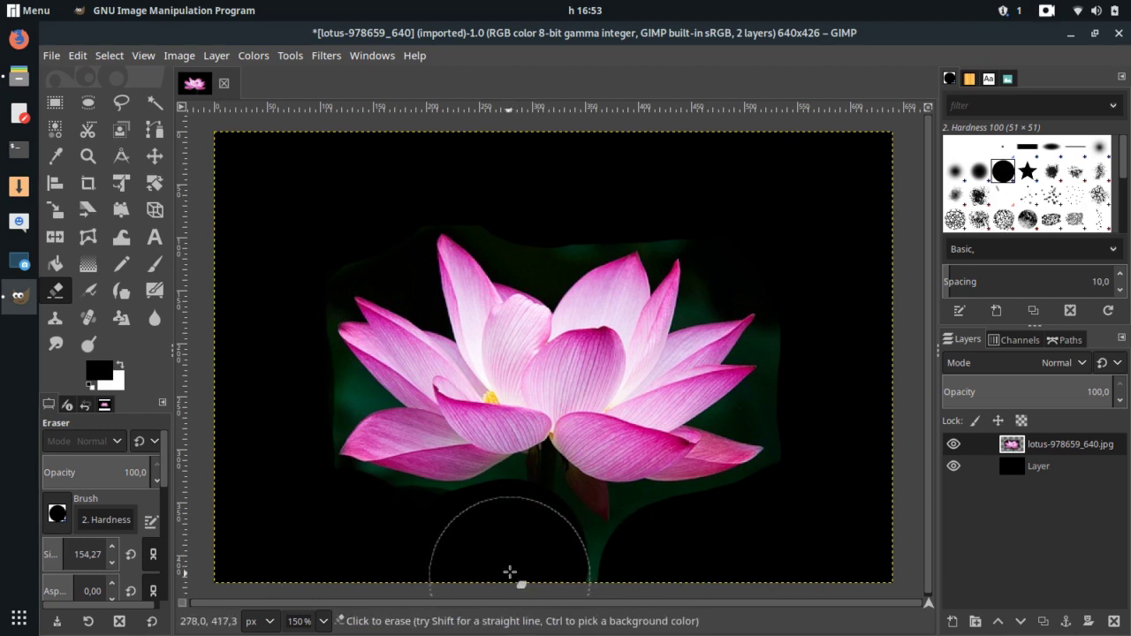
{"action": "left_click", "coordinate": [561, 587]}
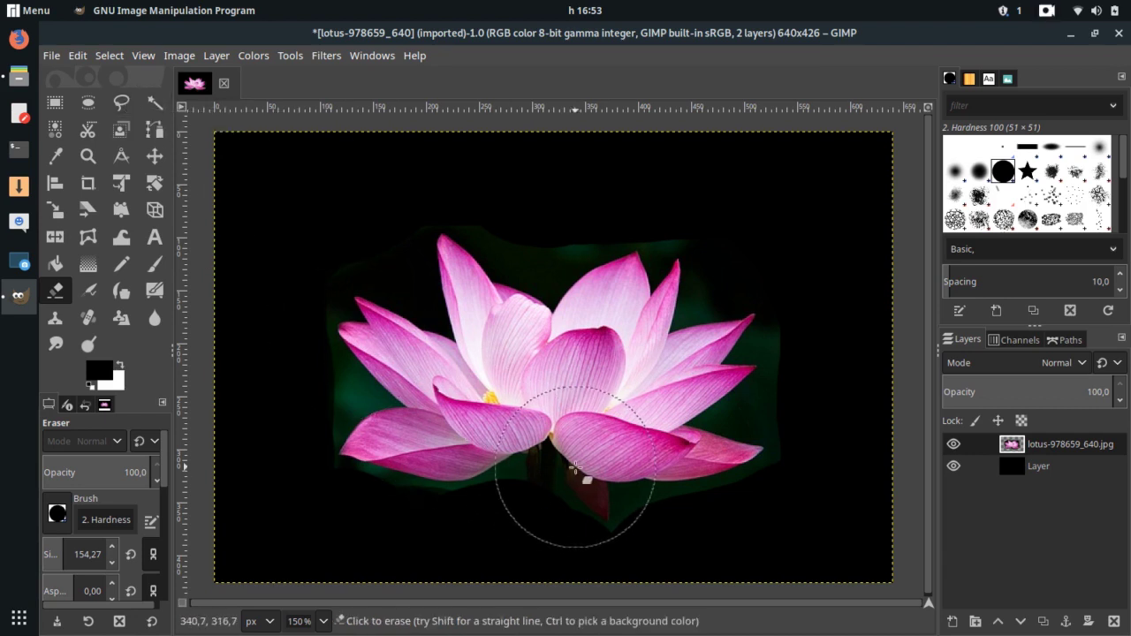
- Start a Free Select outline at the petal junction, tracing along the right petal's bottom edge
{"action": "key", "text": "f"}
{"action": "scroll", "coordinate": [544, 451], "scroll_direction": "up", "scroll_amount": 1, "text": "ctrl"}
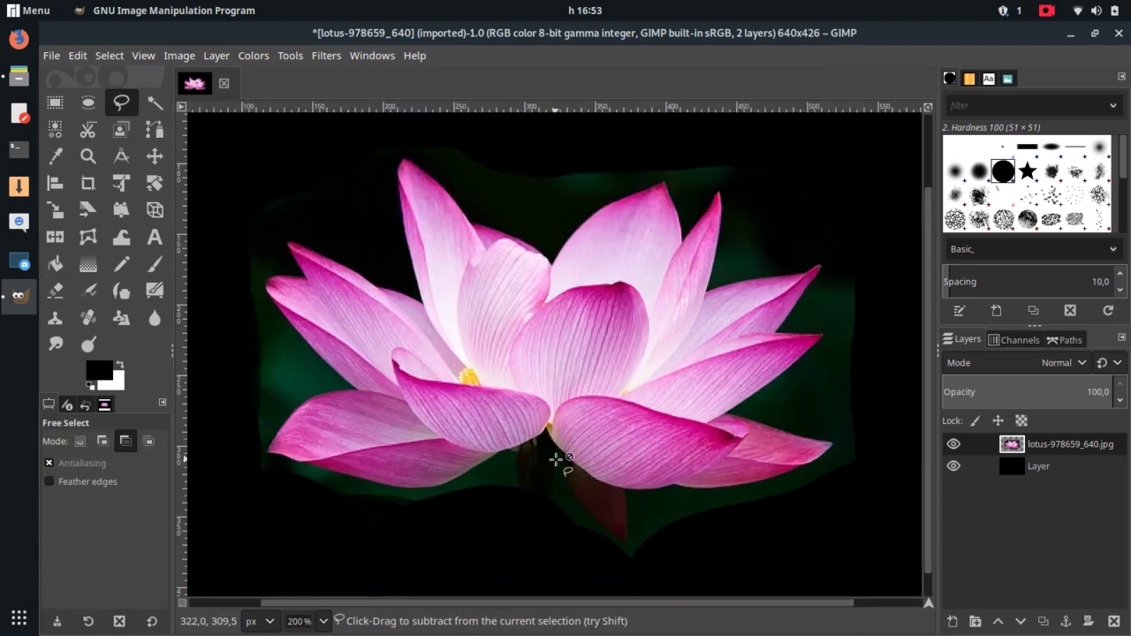
{"action": "scroll", "coordinate": [548, 433], "scroll_direction": "up", "scroll_amount": 3, "text": "ctrl"}
{"action": "left_click", "coordinate": [528, 377]}
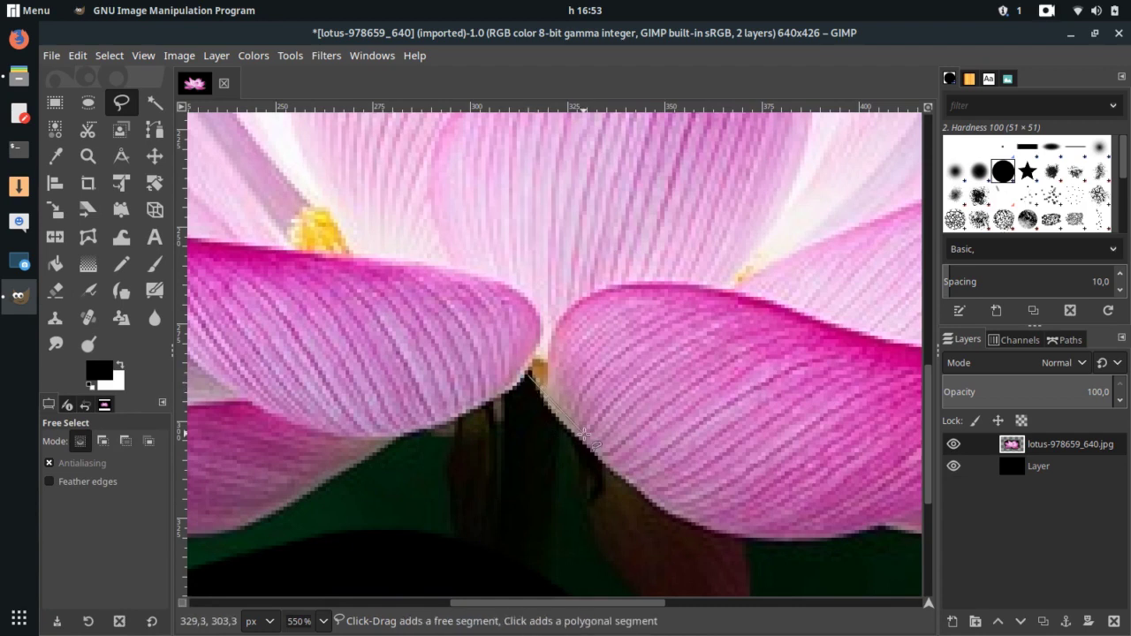
{"action": "left_click_drag", "start_coordinate": [615, 475], "coordinate": [670, 514]}
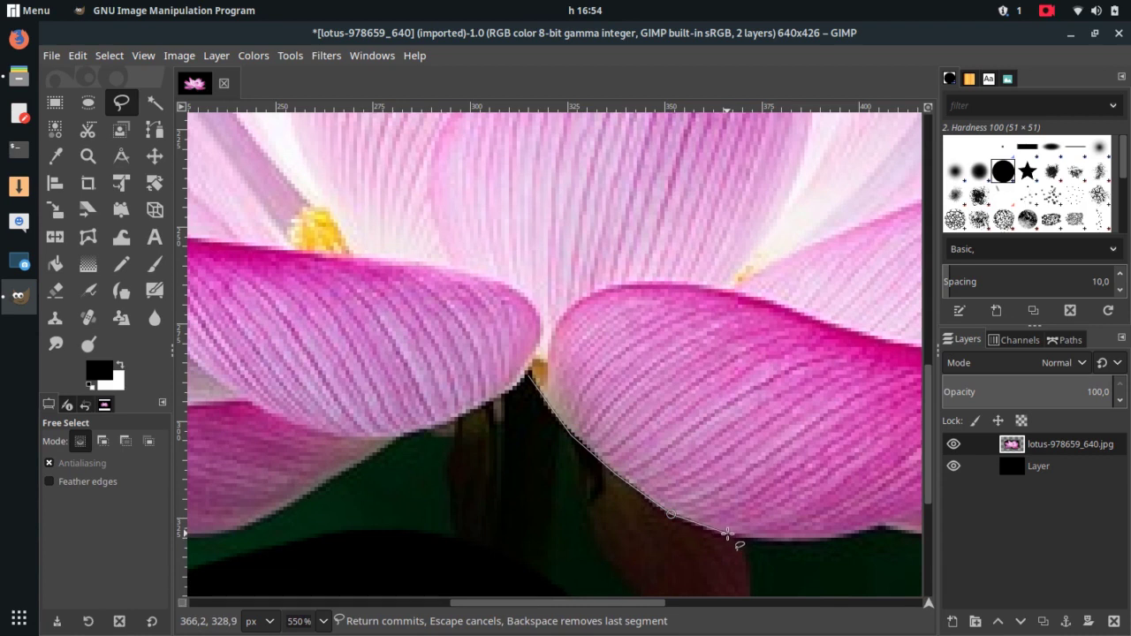
{"action": "left_click_drag", "start_coordinate": [713, 531], "coordinate": [870, 530]}
{"action": "left_click", "coordinate": [882, 526]}
{"action": "left_click", "coordinate": [912, 530]}
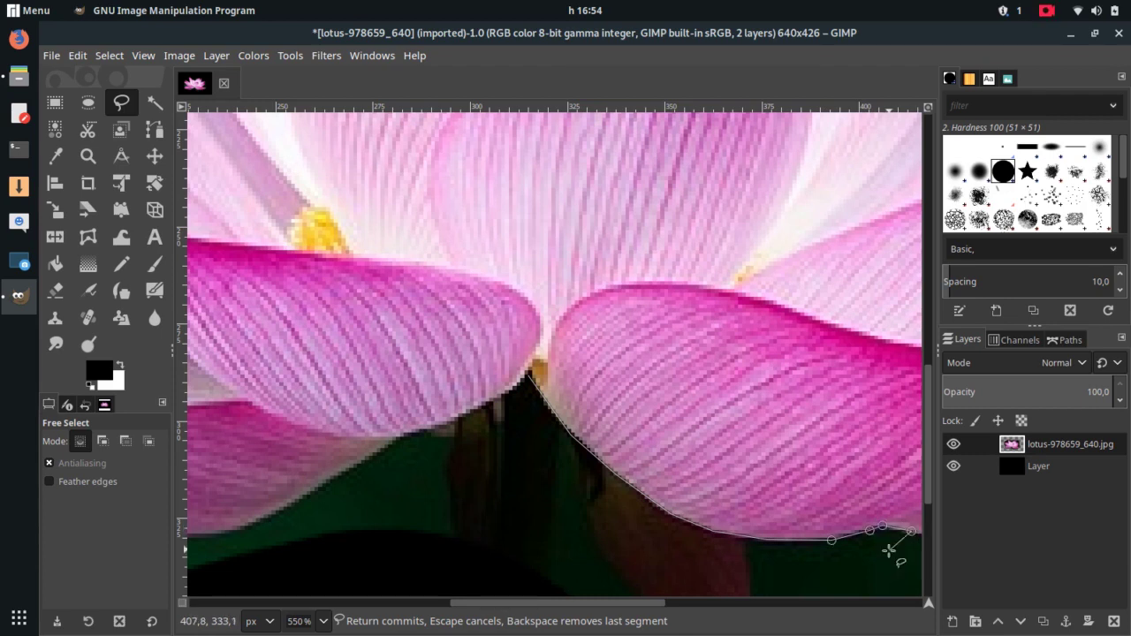
{"action": "scroll", "coordinate": [884, 541], "scroll_direction": "right", "scroll_amount": 5}
{"action": "scroll", "coordinate": [480, 353], "scroll_direction": "down", "scroll_amount": 1}
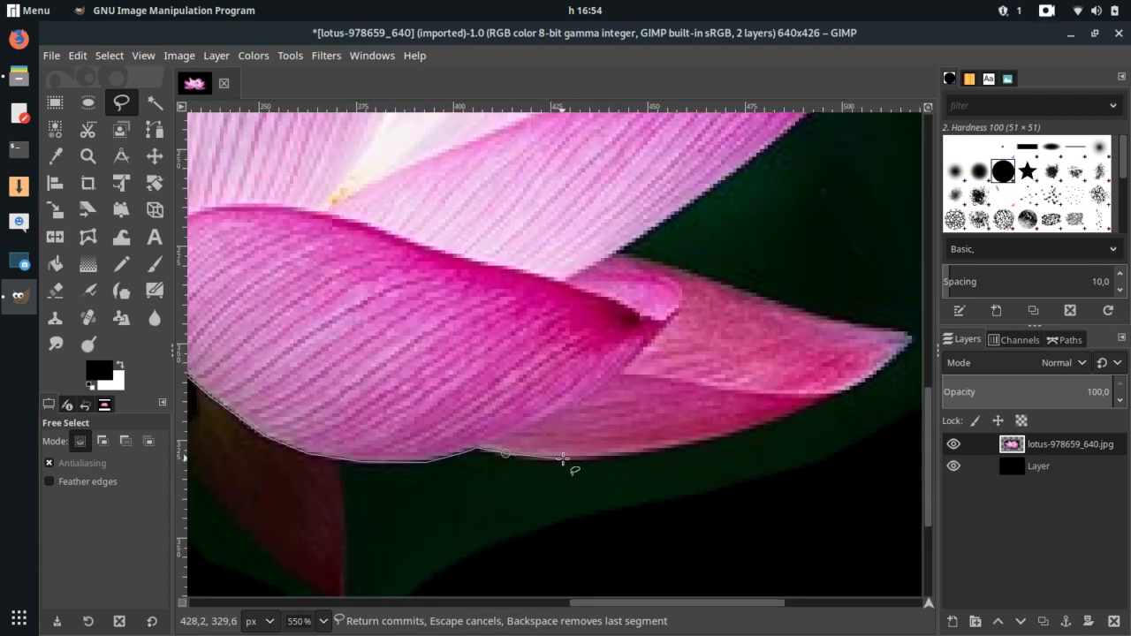
- Trace the outline along the petal's lower edge, around its tip and along the upper edge
{"action": "left_click", "coordinate": [726, 437]}
{"action": "left_click", "coordinate": [785, 418]}
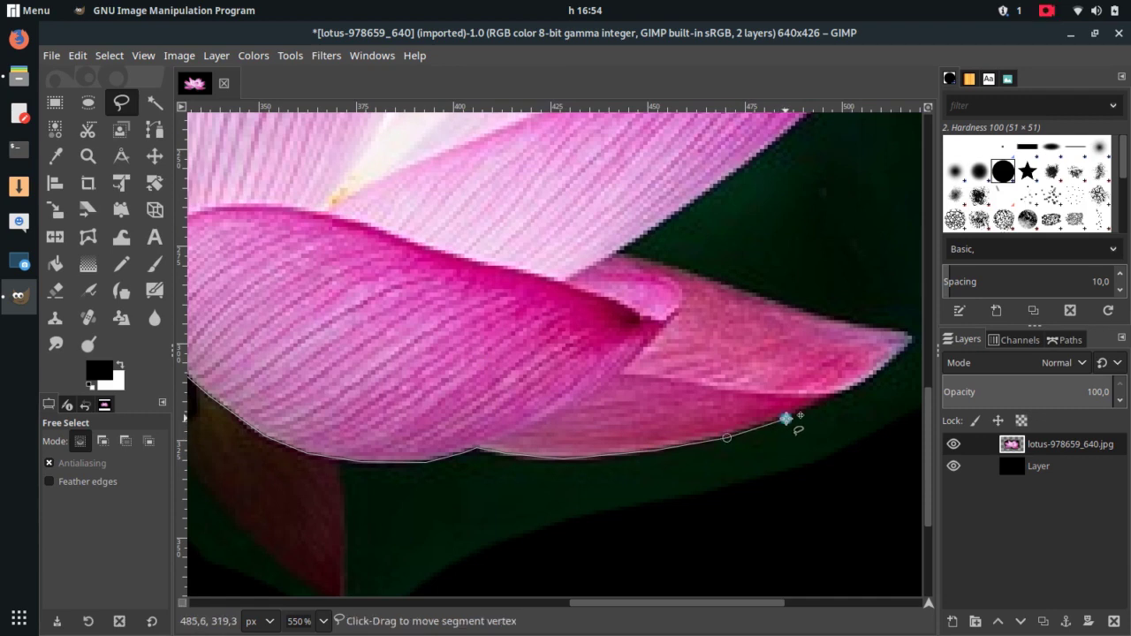
{"action": "left_click", "coordinate": [884, 367]}
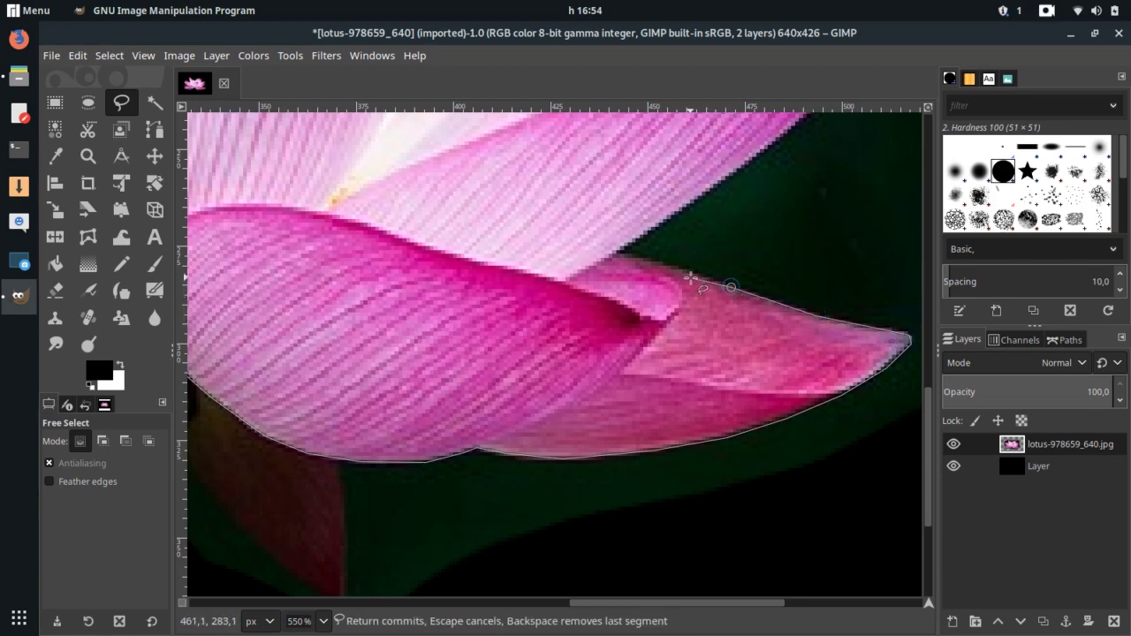
{"action": "left_click", "coordinate": [616, 254]}
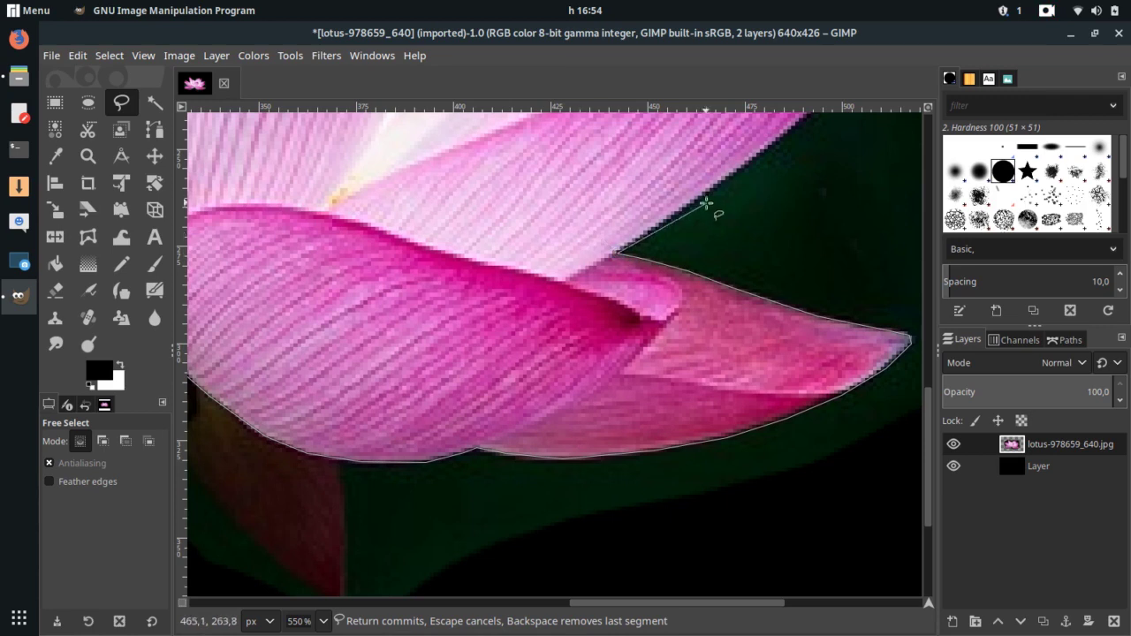
{"action": "left_click", "coordinate": [775, 139]}
- Extend the outline around the next petal tip to the notch between two petals
{"action": "scroll", "coordinate": [821, 159], "scroll_direction": "up", "scroll_amount": 5}
{"action": "scroll", "coordinate": [821, 159], "scroll_direction": "right", "scroll_amount": 5}
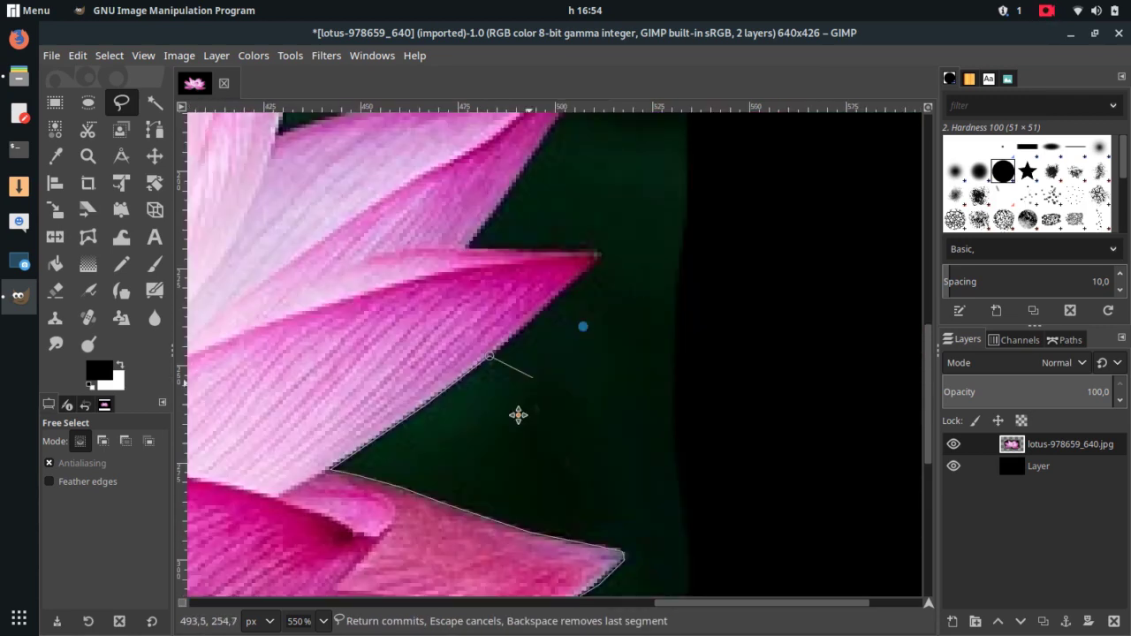
{"action": "left_click", "coordinate": [564, 324]}
{"action": "left_click", "coordinate": [587, 293]}
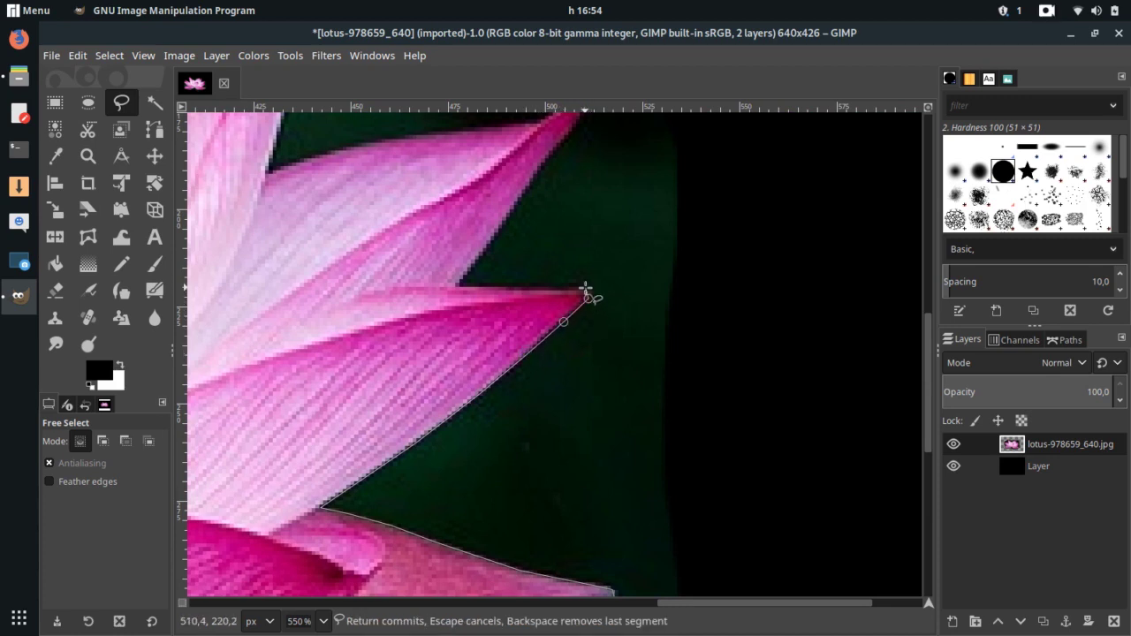
{"action": "left_click", "coordinate": [562, 288]}
{"action": "left_click", "coordinate": [512, 288]}
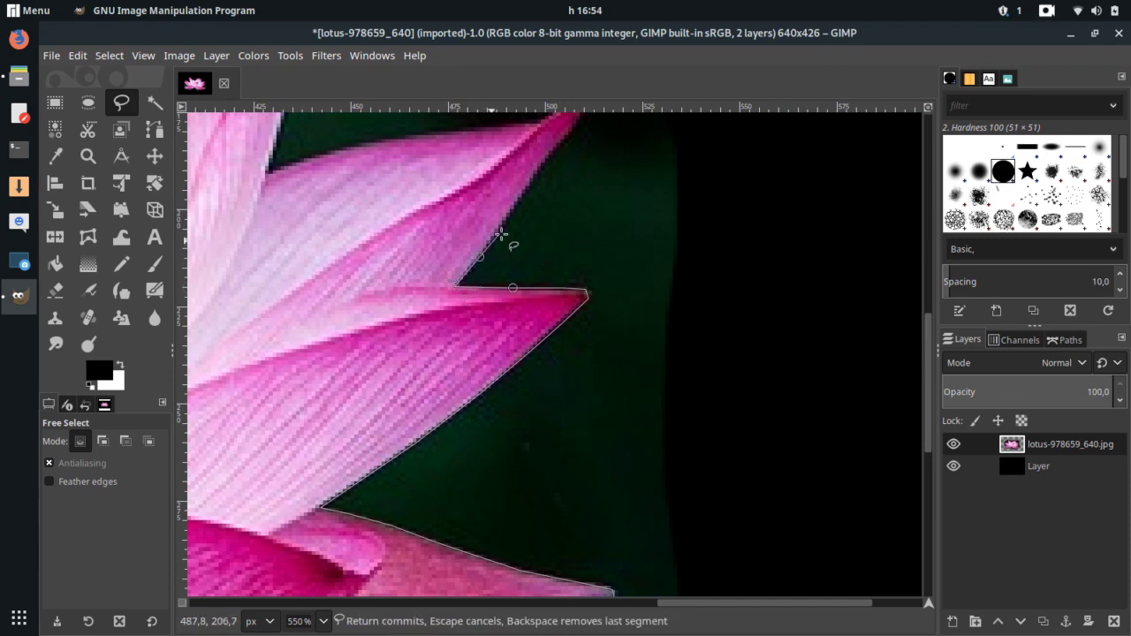
{"action": "scroll", "coordinate": [517, 235], "scroll_direction": "up", "scroll_amount": 1, "text": "ctrl"}
- Trace the outline over the upper petal tip and leftward along its top edge
{"action": "scroll", "coordinate": [525, 256], "scroll_direction": "up", "scroll_amount": 1, "text": "ctrl"}
{"action": "scroll", "coordinate": [535, 268], "scroll_direction": "up", "scroll_amount": 1, "text": "ctrl"}
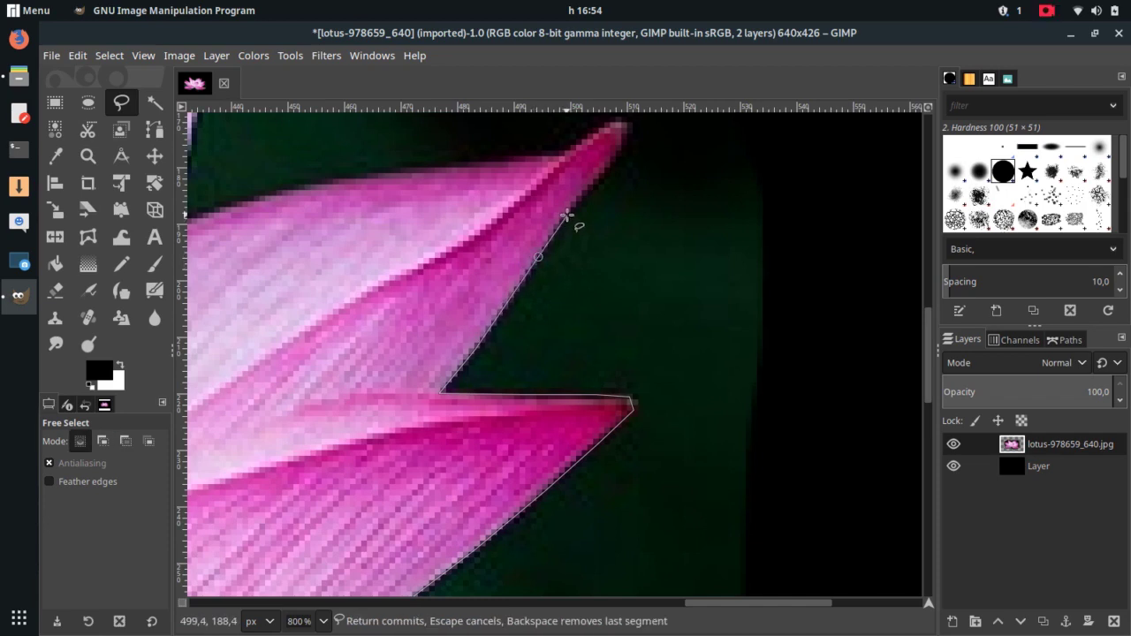
{"action": "left_click", "coordinate": [624, 146]}
{"action": "left_click", "coordinate": [627, 125]}
{"action": "left_click", "coordinate": [576, 144]}
{"action": "left_click", "coordinate": [475, 160]}
{"action": "left_click", "coordinate": [385, 171]}
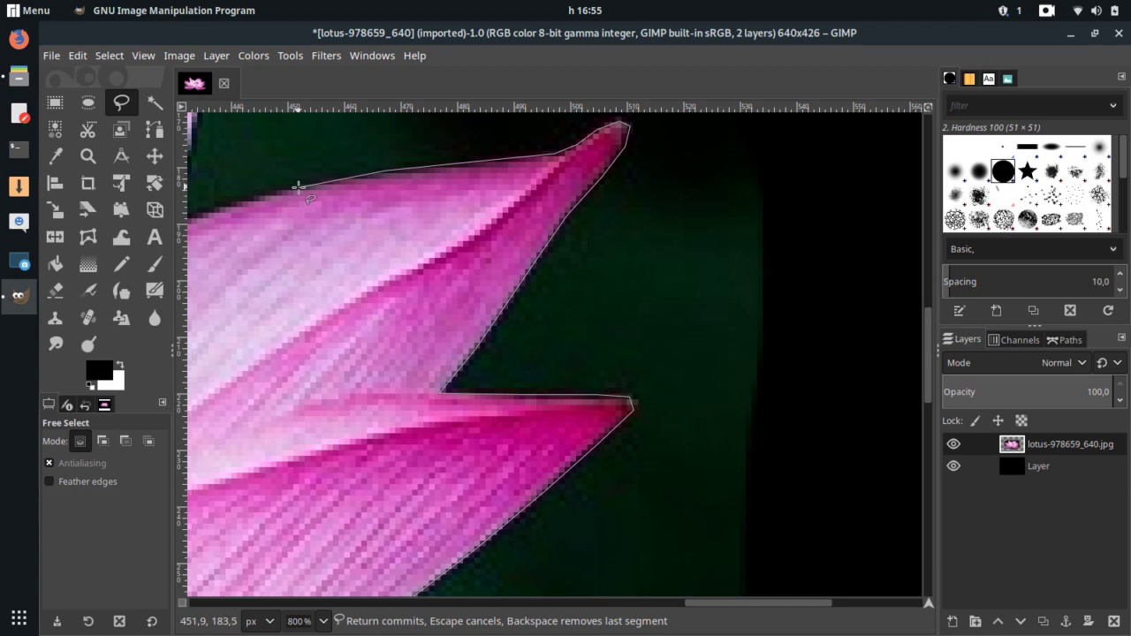
{"action": "left_click", "coordinate": [200, 213]}
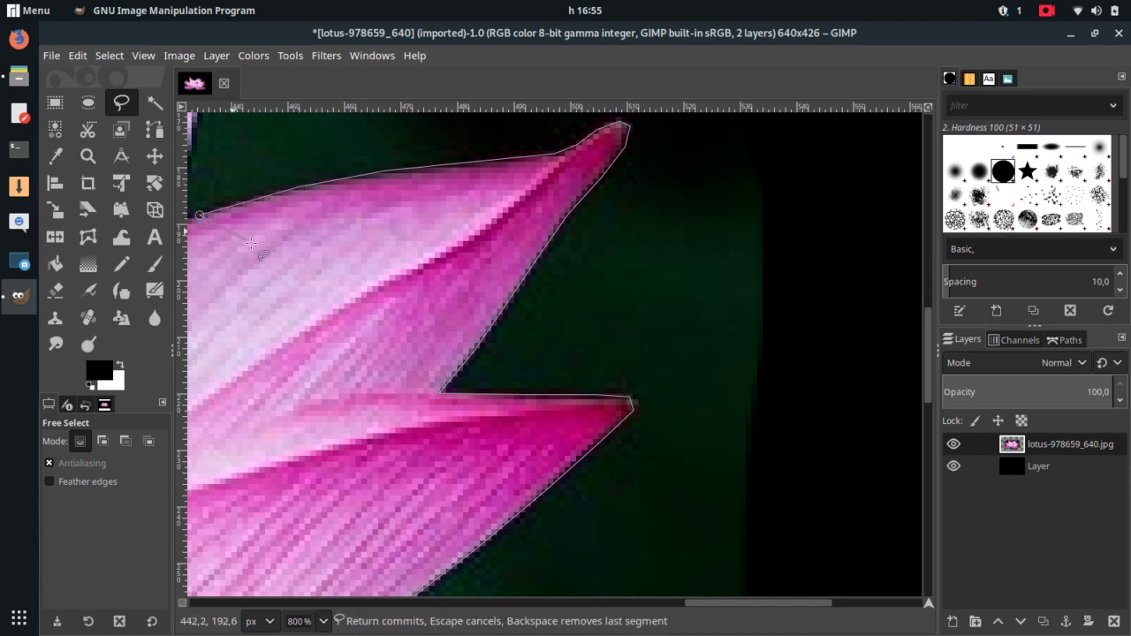
{"action": "scroll", "coordinate": [379, 260], "scroll_direction": "up", "scroll_amount": 3}
{"action": "scroll", "coordinate": [542, 272], "scroll_direction": "left", "scroll_amount": 5}
- Outline the tall petal from its tip down its left edge to the next notch
{"action": "left_click", "coordinate": [433, 373]}
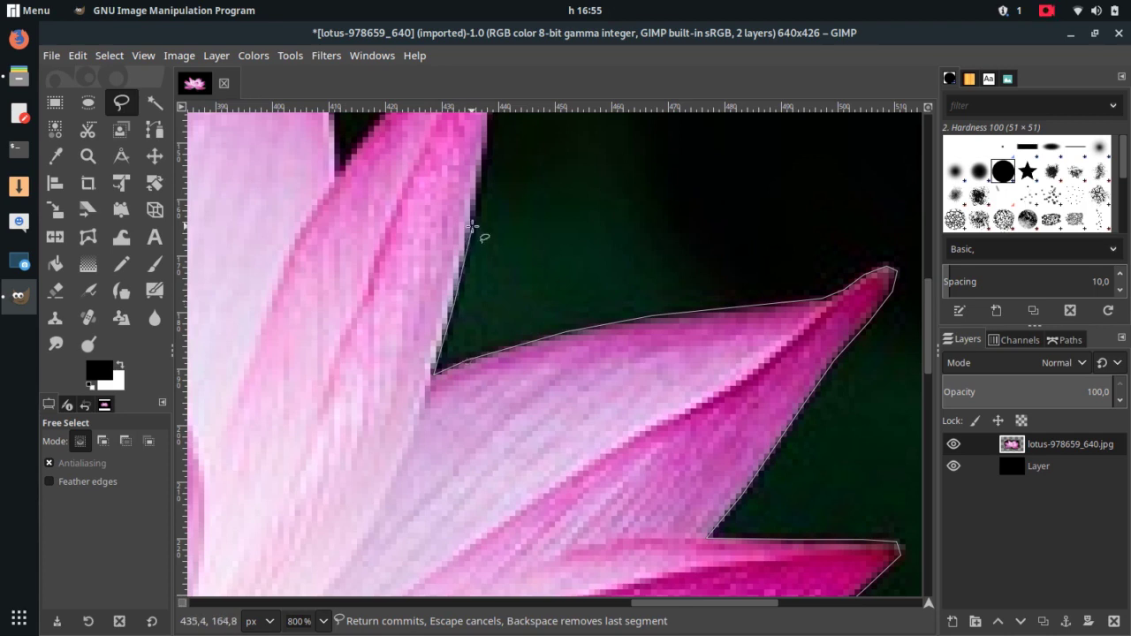
{"action": "left_click", "coordinate": [481, 165]}
{"action": "scroll", "coordinate": [591, 265], "scroll_direction": "up", "scroll_amount": 3}
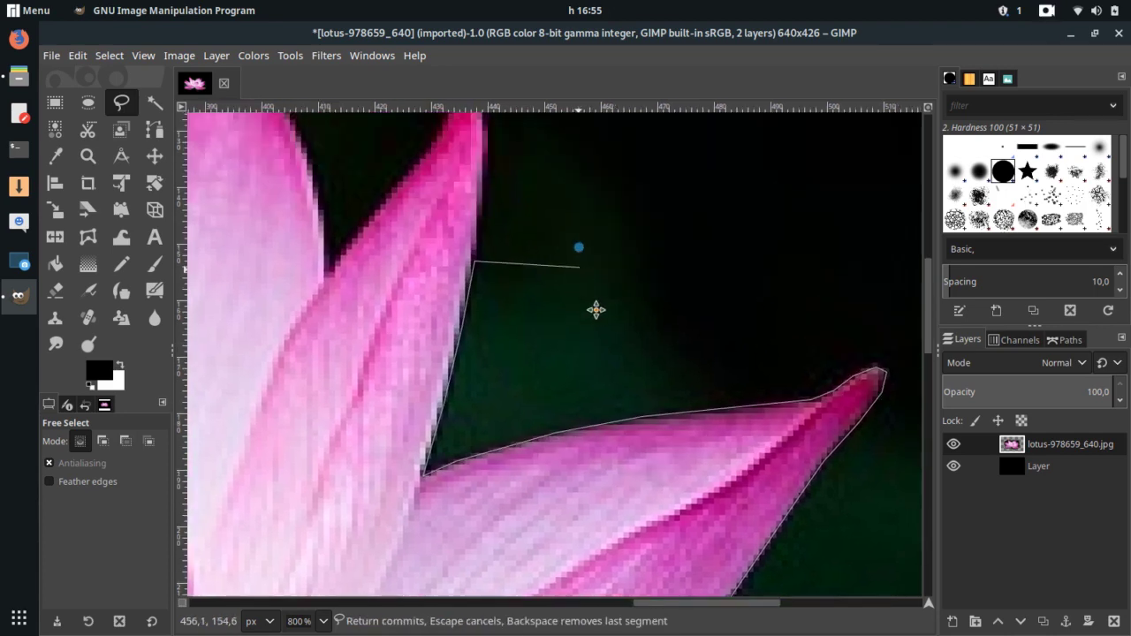
{"action": "scroll", "coordinate": [579, 318], "scroll_direction": "up", "scroll_amount": 2}
{"action": "left_click_drag", "start_coordinate": [504, 335], "coordinate": [514, 260]}
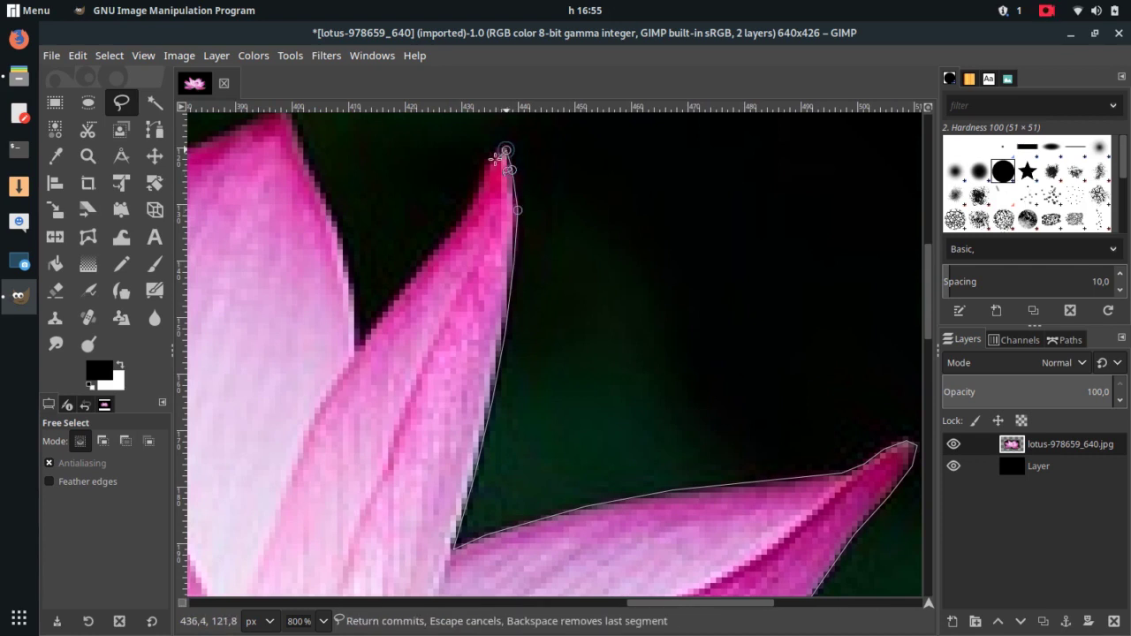
{"action": "left_click", "coordinate": [479, 186]}
{"action": "left_click", "coordinate": [461, 217]}
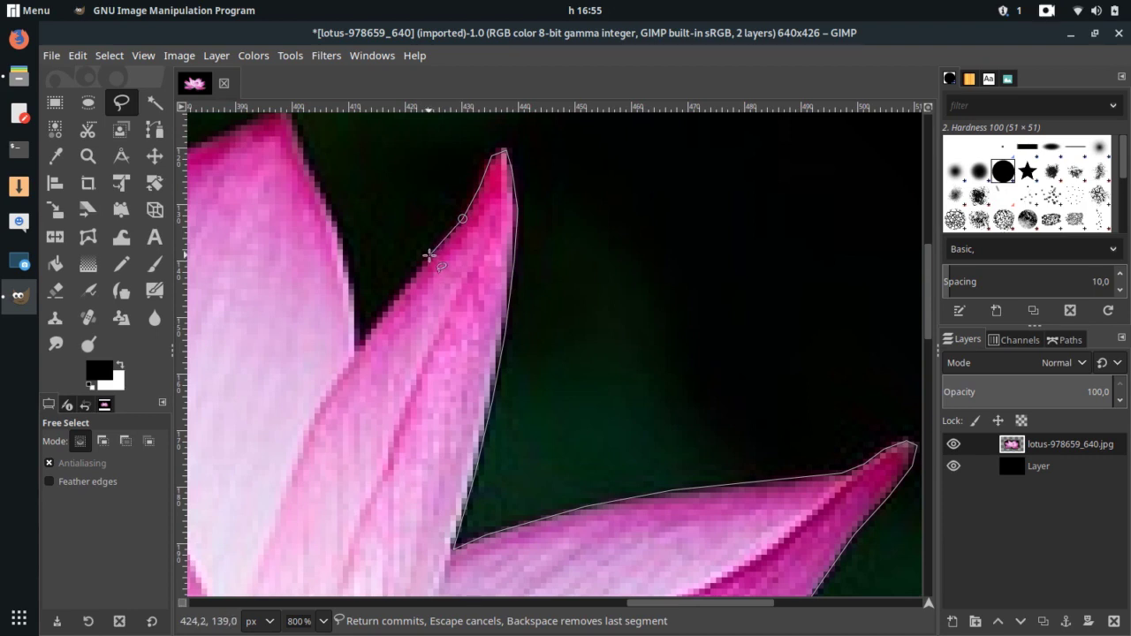
{"action": "left_click", "coordinate": [399, 293]}
{"action": "left_click", "coordinate": [379, 320]}
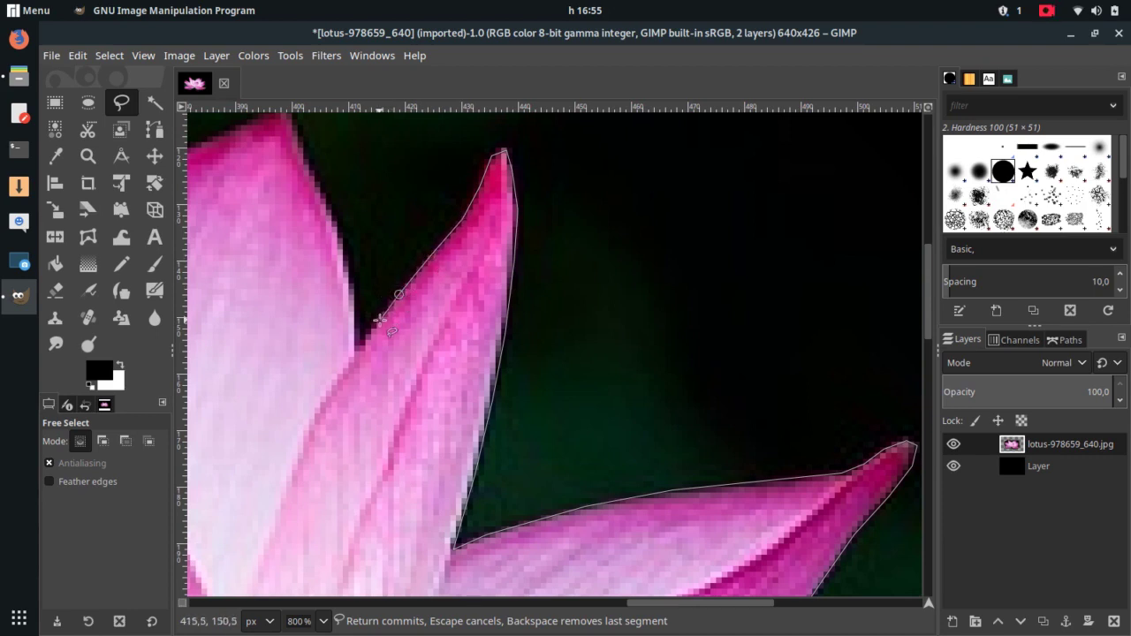
{"action": "left_click", "coordinate": [362, 347]}
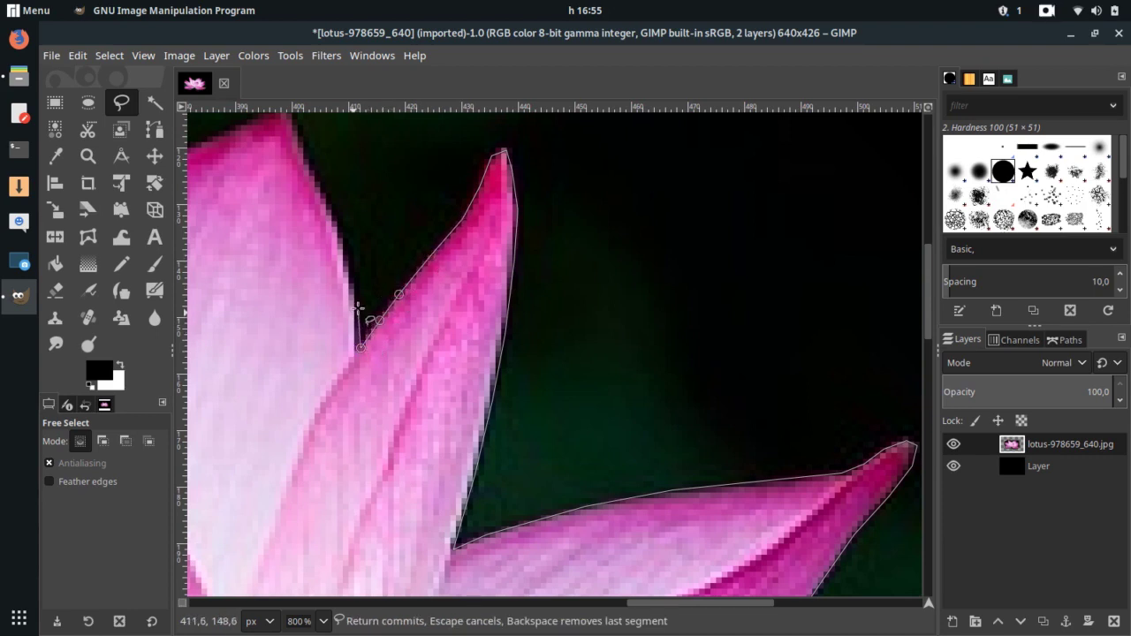
- Trace up the neighbouring petal to its tip and down its upper-left edge
{"action": "left_click", "coordinate": [353, 307]}
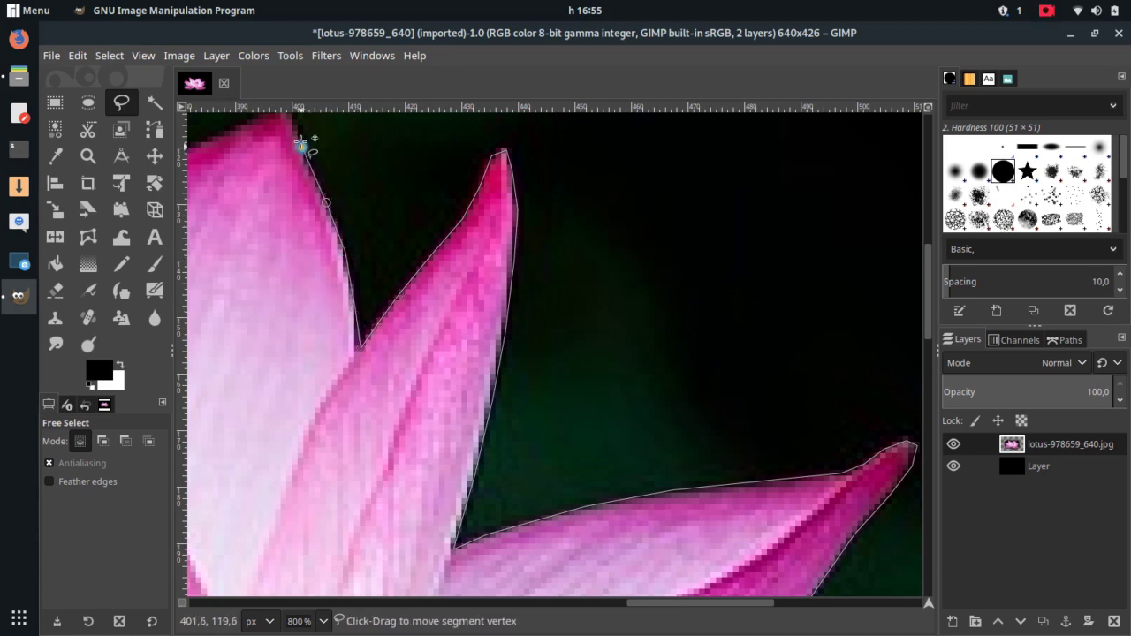
{"action": "left_click", "coordinate": [296, 118]}
{"action": "key", "text": "space"}
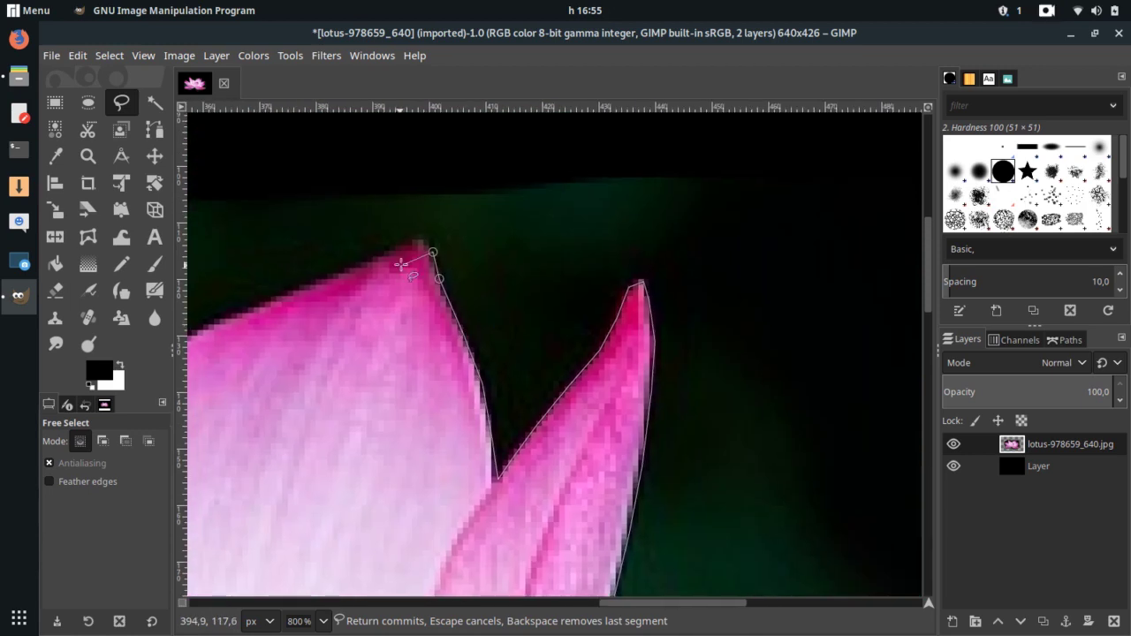
{"action": "left_click", "coordinate": [422, 241]}
{"action": "left_click", "coordinate": [408, 245]}
{"action": "left_click", "coordinate": [350, 266]}
{"action": "left_click", "coordinate": [279, 295]}
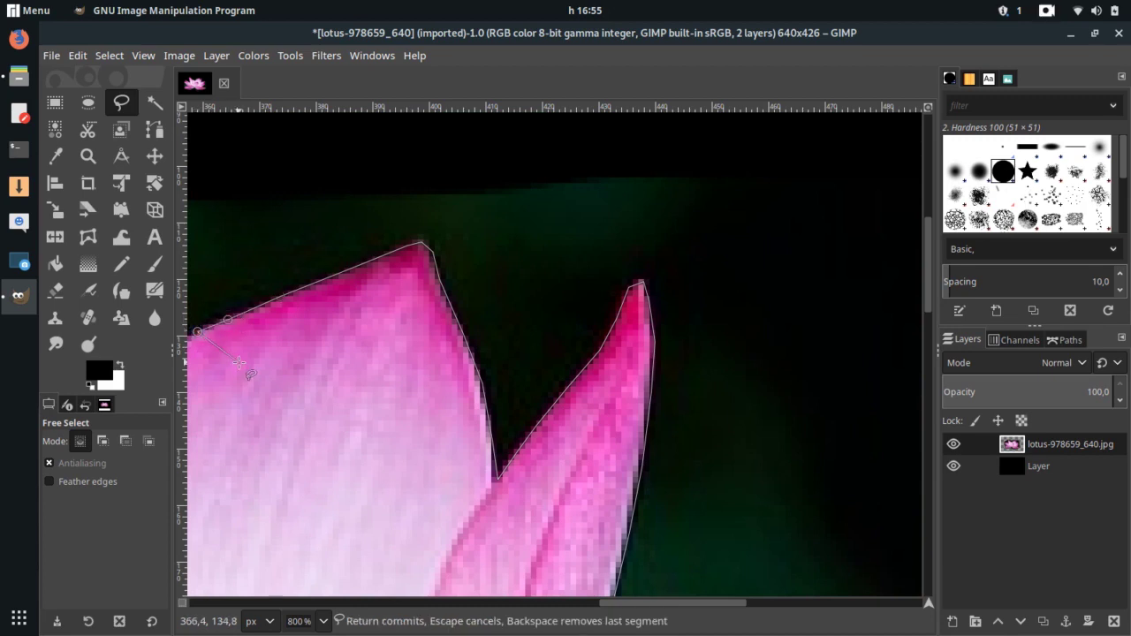
{"action": "scroll", "coordinate": [601, 336], "scroll_direction": "left", "scroll_amount": 6}
{"action": "scroll", "coordinate": [661, 277], "scroll_direction": "down", "scroll_amount": 2}
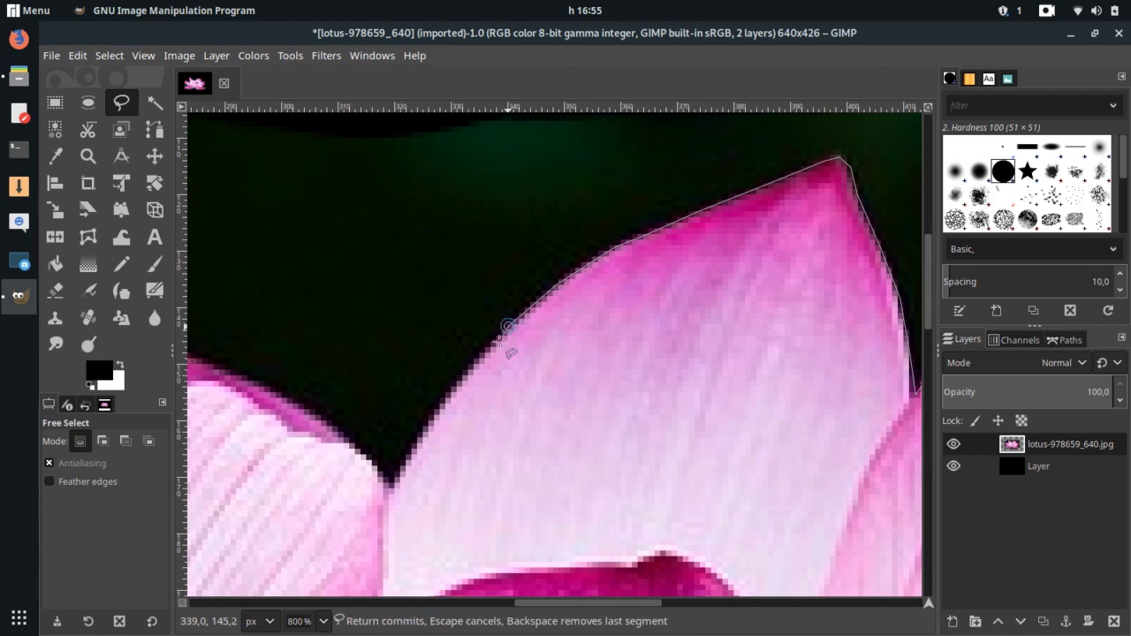
- Follow the big petal's curved edge to the notches beneath the tall left petal
{"action": "left_click", "coordinate": [470, 370]}
{"action": "left_click", "coordinate": [440, 406]}
{"action": "left_click", "coordinate": [415, 445]}
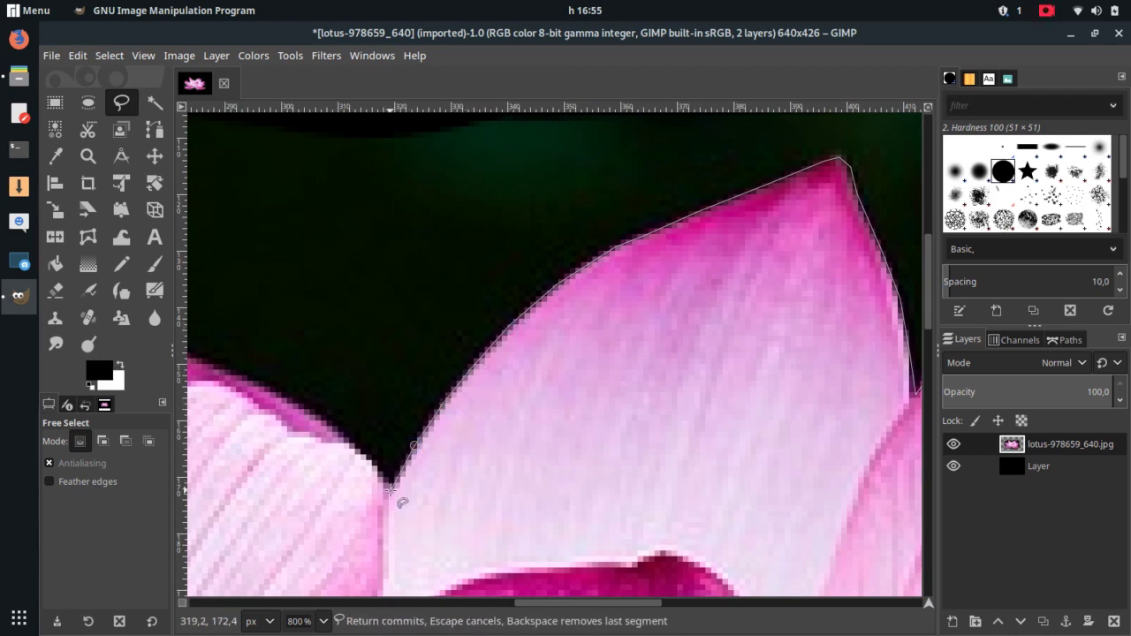
{"action": "left_click", "coordinate": [360, 451]}
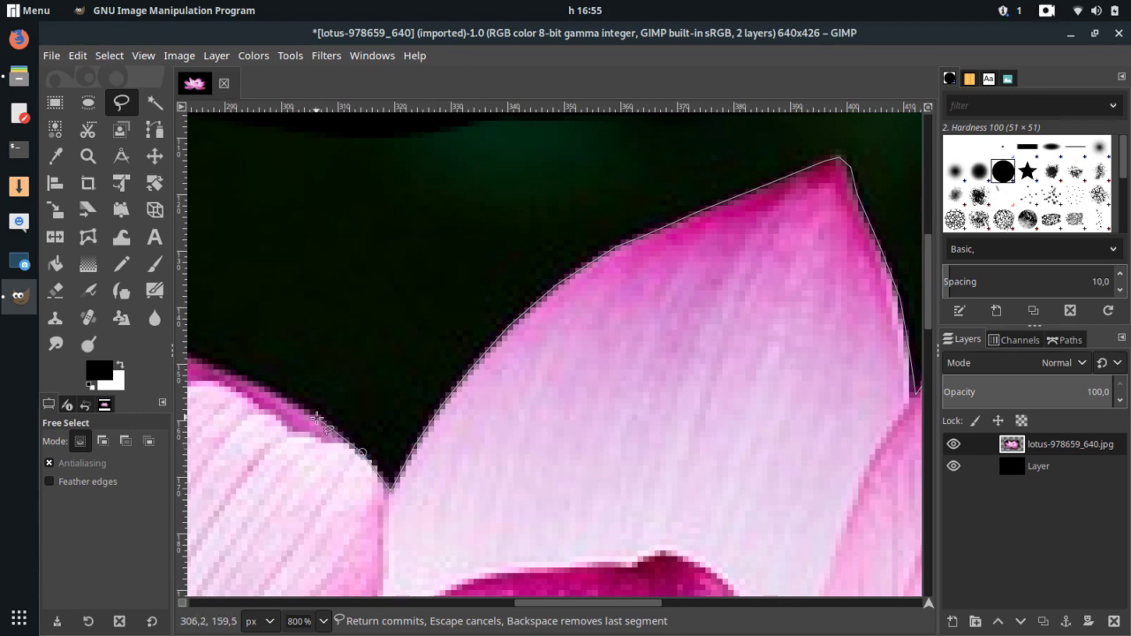
{"action": "left_click", "coordinate": [212, 369]}
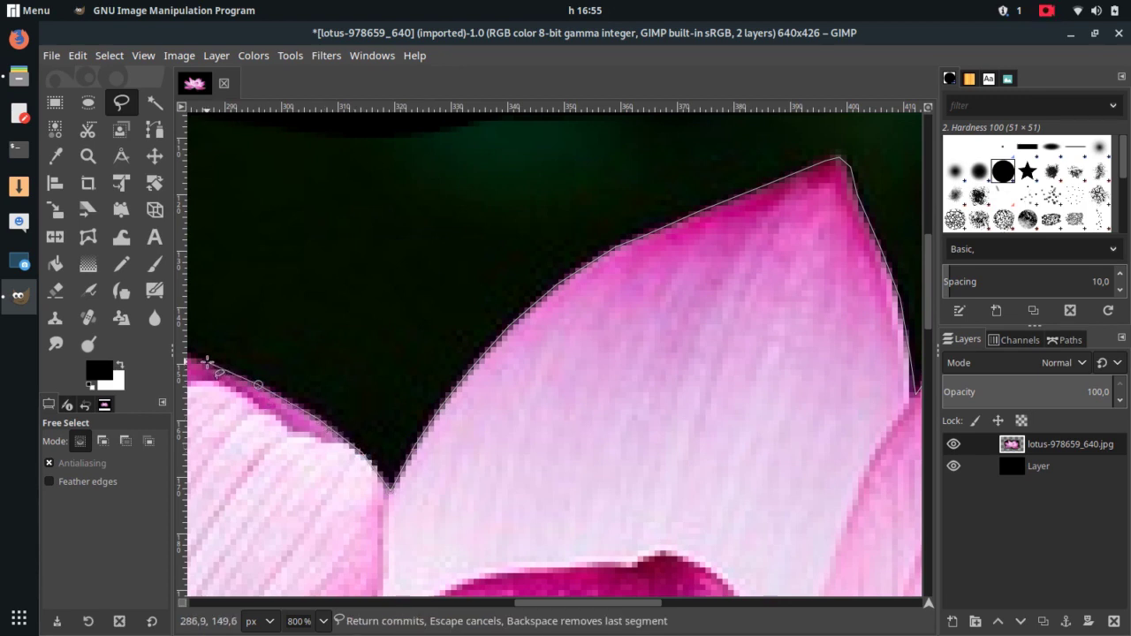
{"action": "mouse_move", "coordinate": [300, 365]}
{"action": "left_mouse_down"}
{"action": "mouse_move", "coordinate": [699, 288]}
{"action": "mouse_move", "coordinate": [798, 394]}
{"action": "left_mouse_up"}
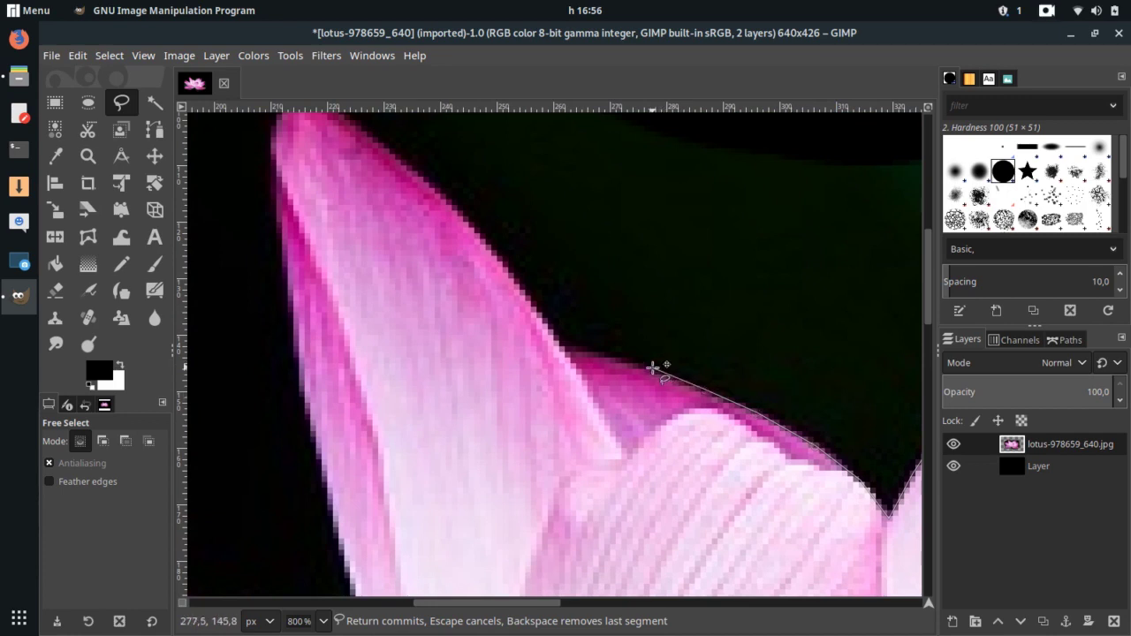
{"action": "left_click", "coordinate": [612, 357]}
{"action": "left_click", "coordinate": [556, 345]}
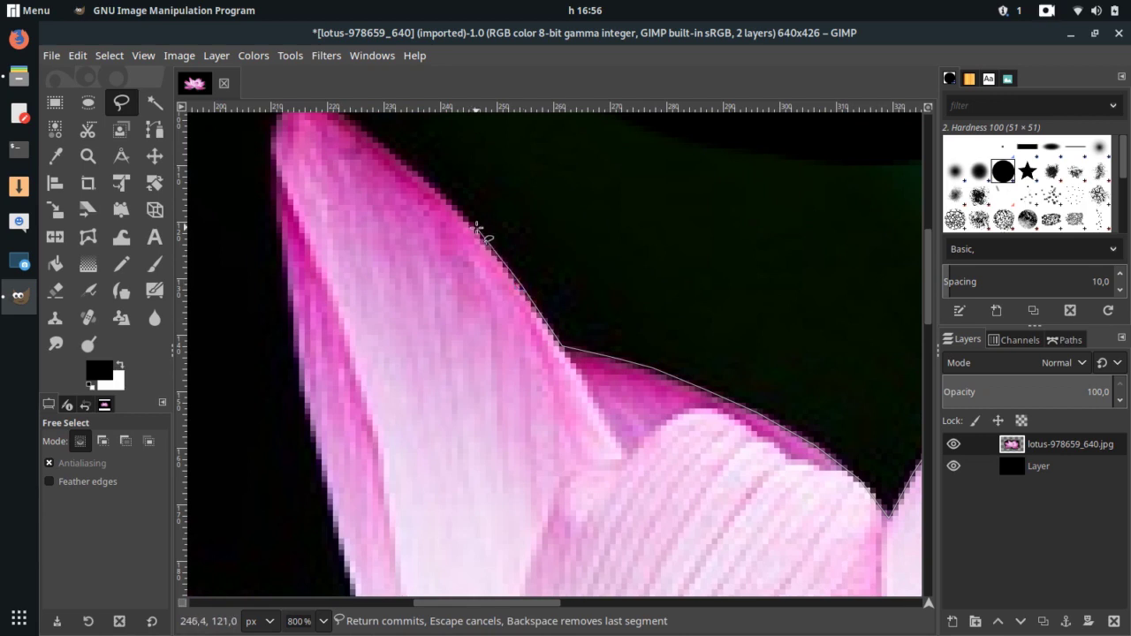
- Trace up to the left petal's tip and down its outer left edge
{"action": "left_click", "coordinate": [430, 186]}
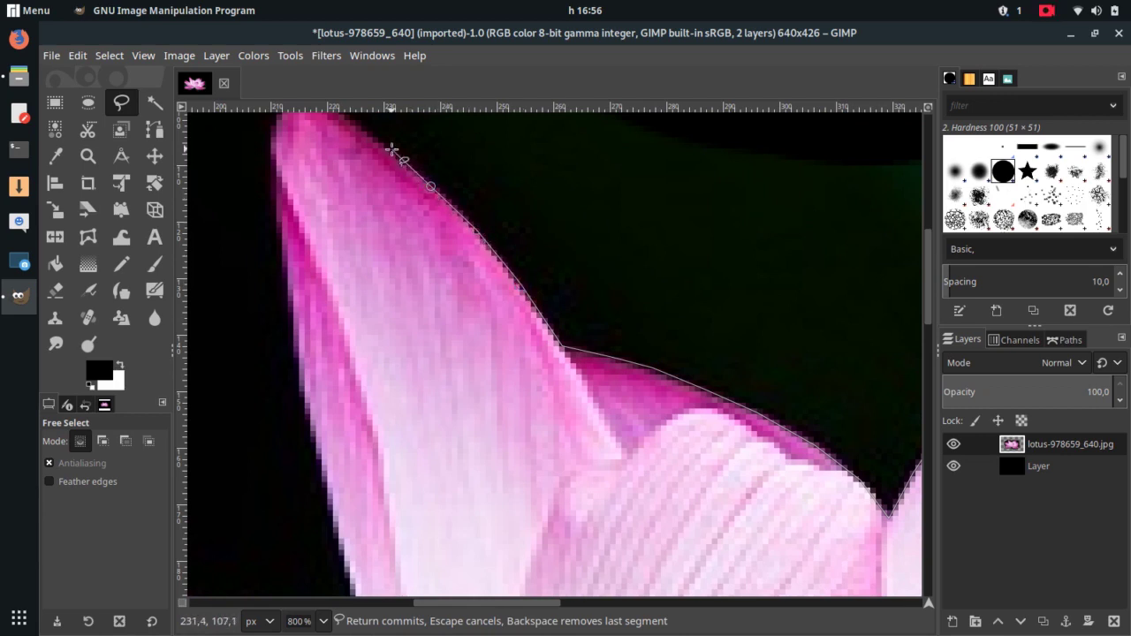
{"action": "left_click", "coordinate": [388, 145]}
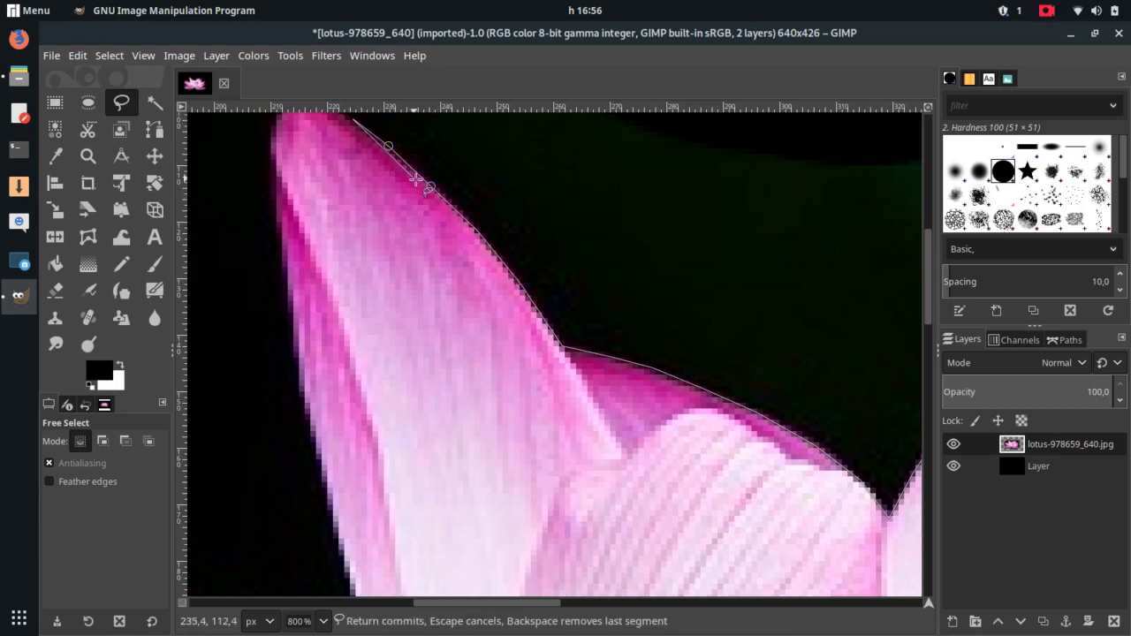
{"action": "scroll", "coordinate": [459, 203], "scroll_direction": "up", "scroll_amount": 1}
{"action": "scroll", "coordinate": [459, 203], "scroll_direction": "left", "scroll_amount": 2}
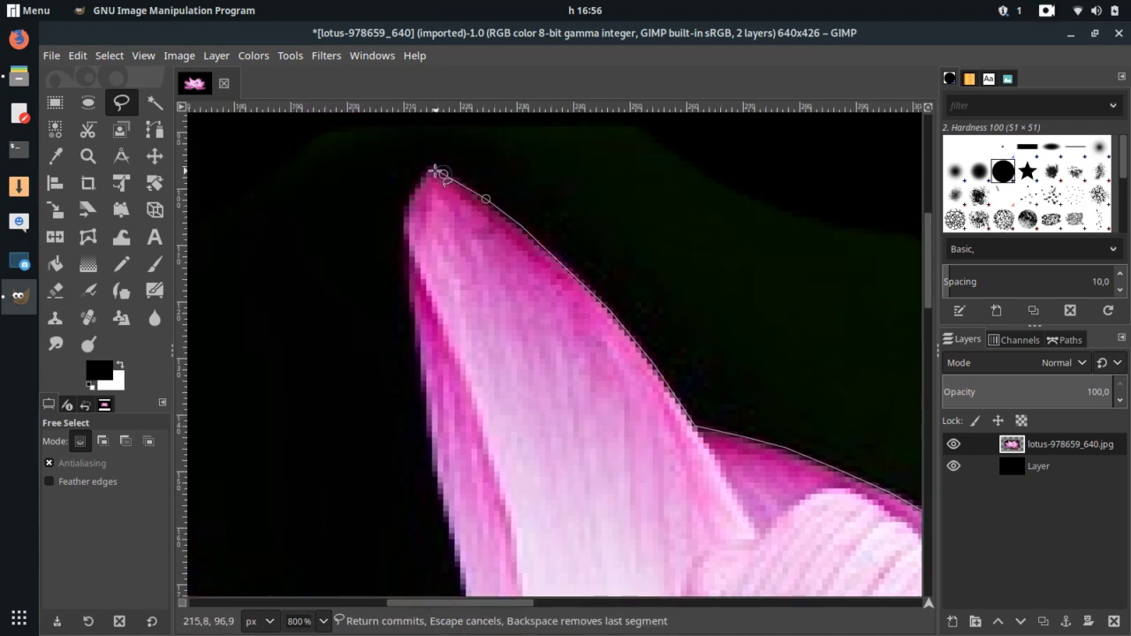
{"action": "left_click", "coordinate": [405, 218]}
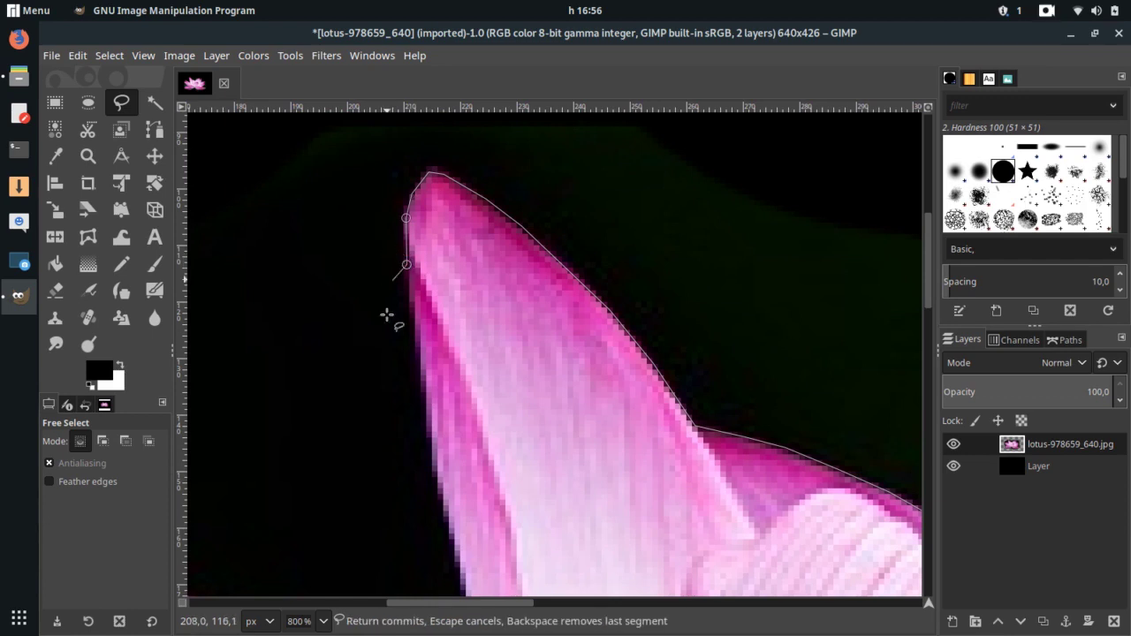
{"action": "left_click", "coordinate": [417, 362]}
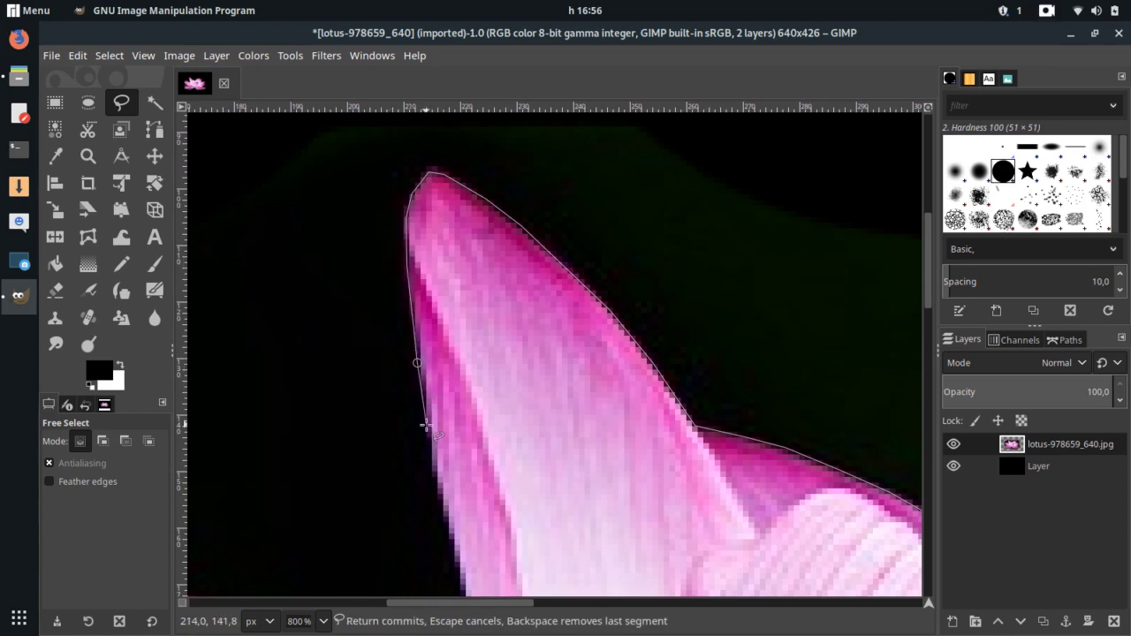
{"action": "left_click", "coordinate": [451, 540]}
- Continue the outline down to the petal's bottom corner and along the lower petal's top edge
{"action": "scroll", "coordinate": [542, 441], "scroll_direction": "down", "scroll_amount": 3}
{"action": "scroll", "coordinate": [542, 345], "scroll_direction": "down", "scroll_amount": 3}
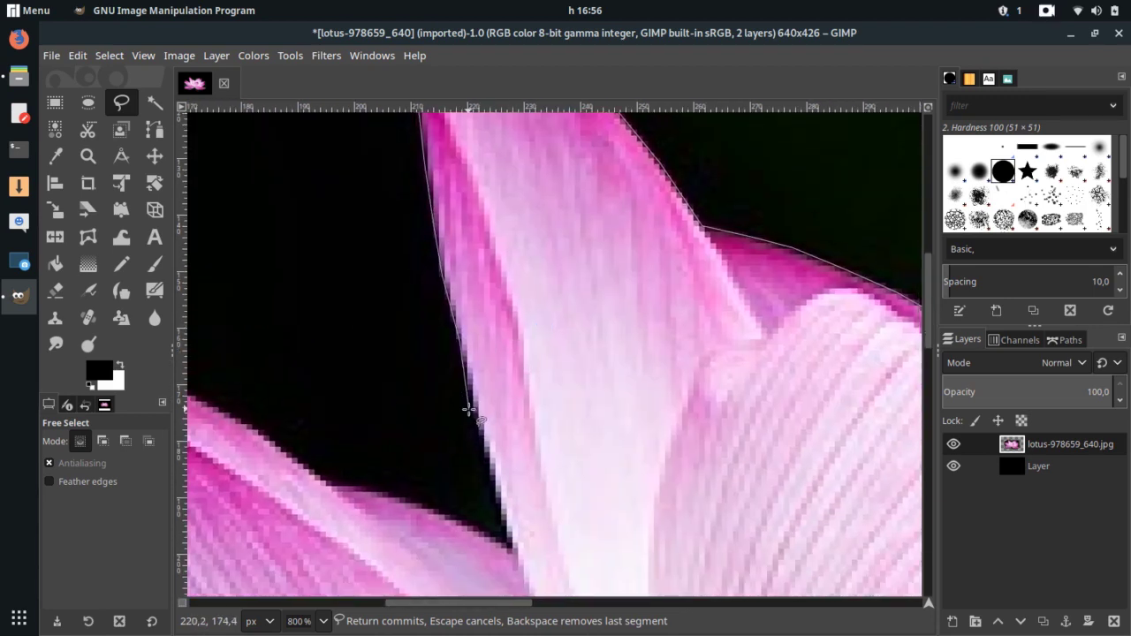
{"action": "left_click", "coordinate": [476, 409]}
{"action": "left_click", "coordinate": [493, 469]}
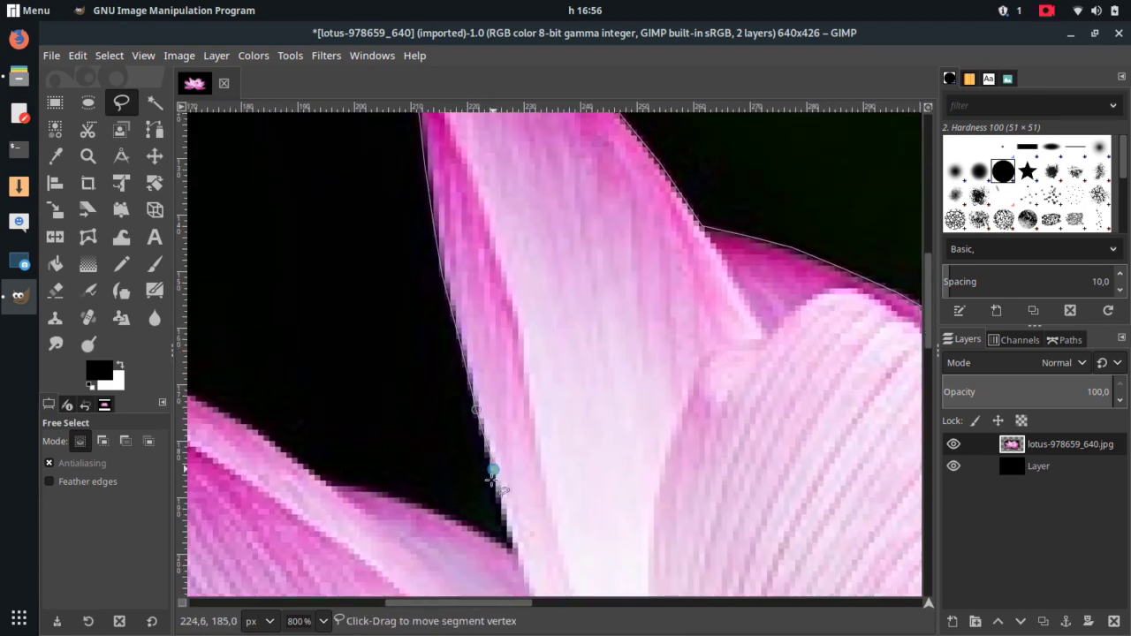
{"action": "left_click", "coordinate": [513, 547]}
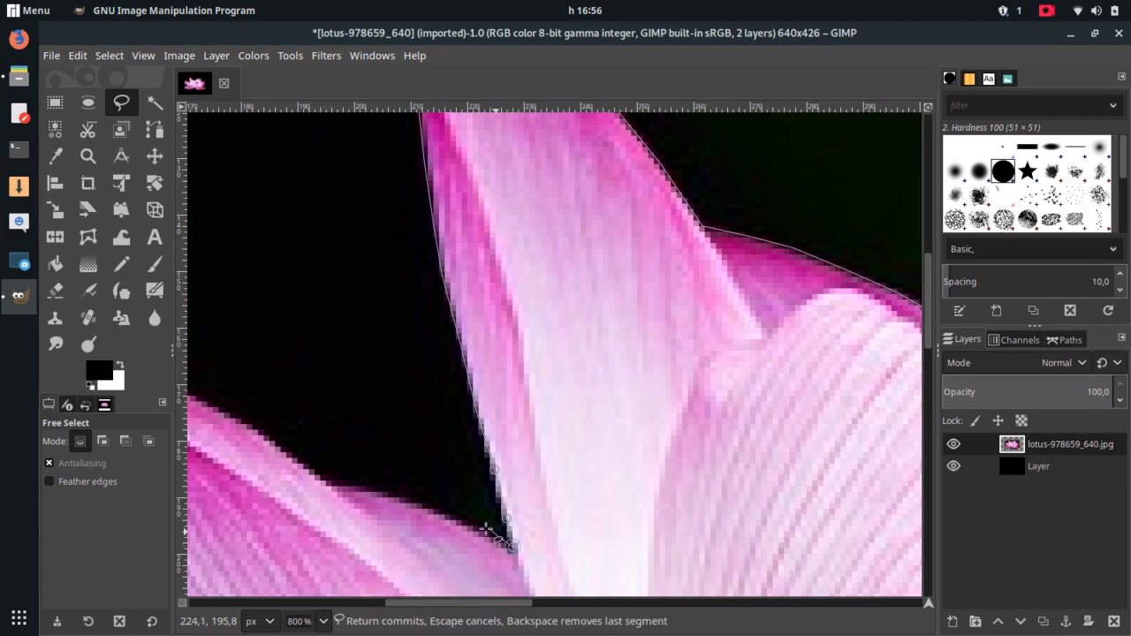
{"action": "left_click", "coordinate": [475, 528]}
{"action": "left_click", "coordinate": [387, 494]}
{"action": "left_click", "coordinate": [322, 481]}
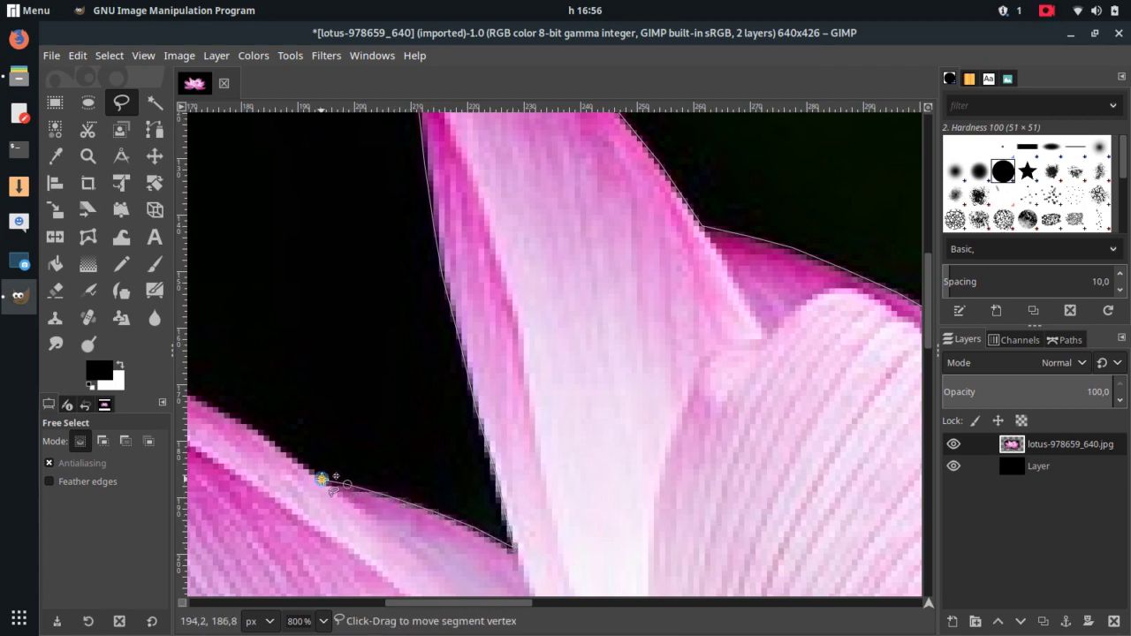
{"action": "key", "text": "space"}
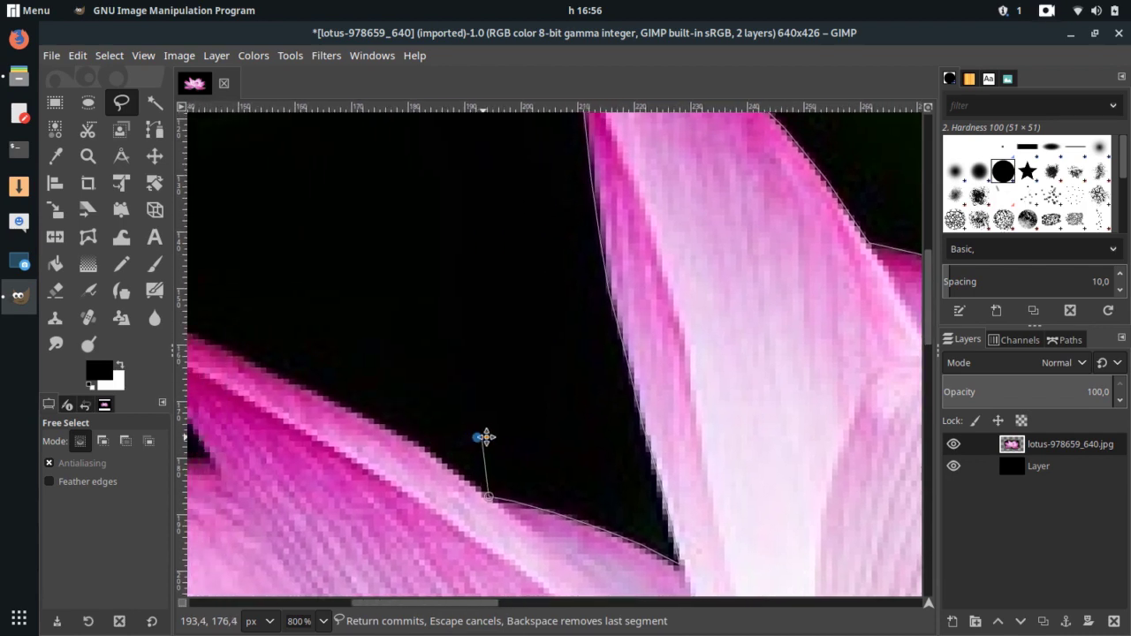
- Trace around the pointed petal tip, through the notch, to the lower petal's leftmost corner
{"action": "left_click", "coordinate": [574, 436]}
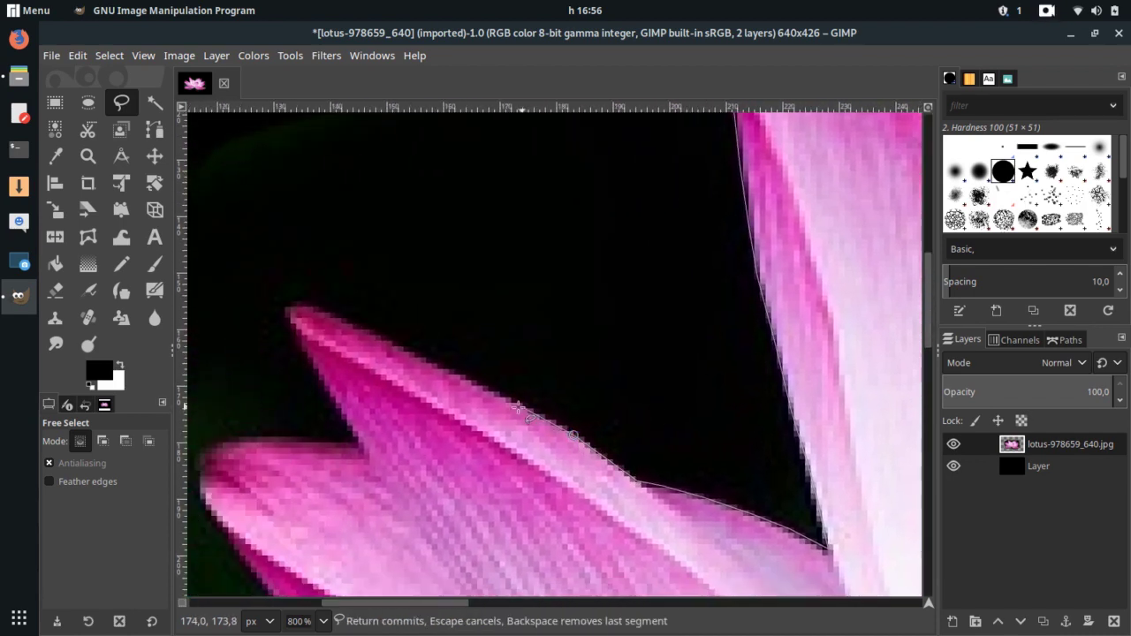
{"action": "left_click", "coordinate": [378, 337]}
{"action": "left_click", "coordinate": [299, 306]}
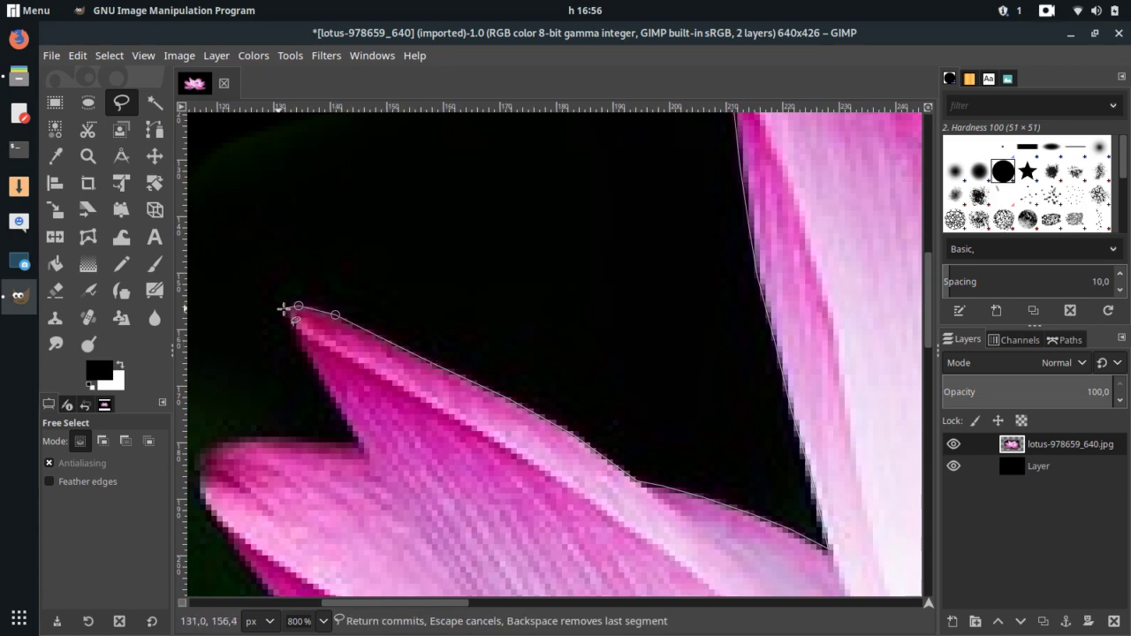
{"action": "left_click", "coordinate": [290, 325]}
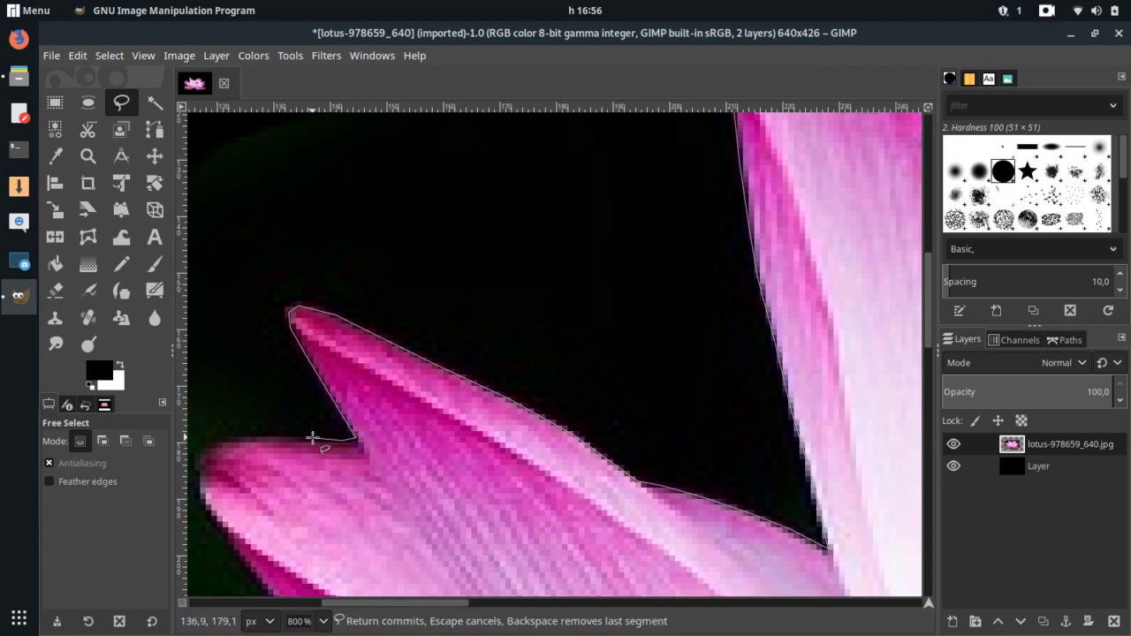
{"action": "left_click", "coordinate": [224, 440]}
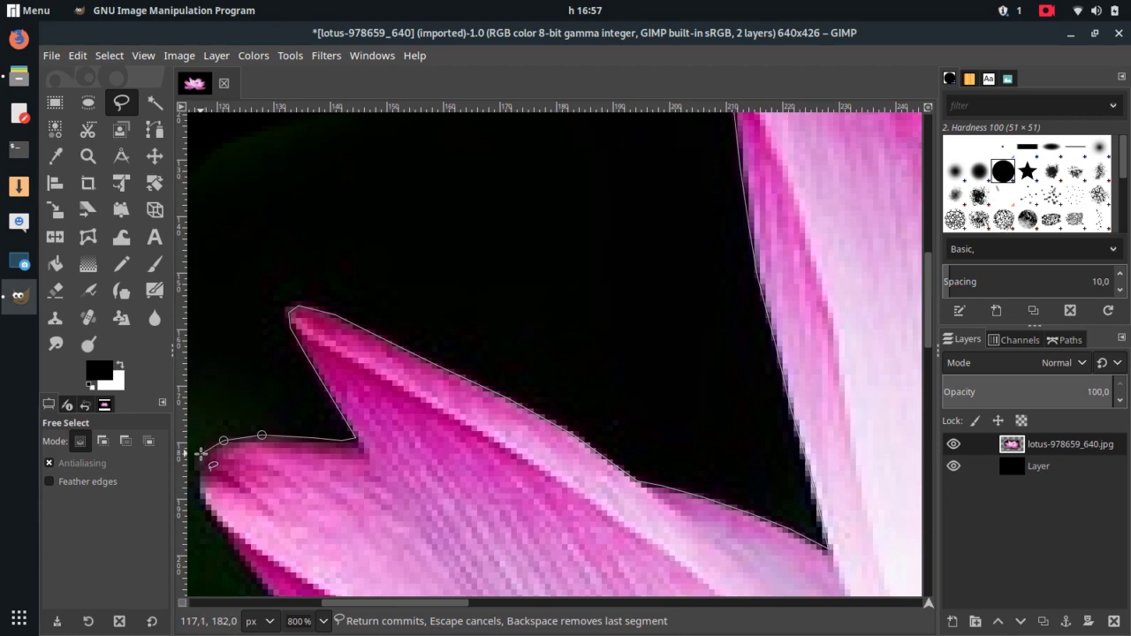
{"action": "left_click", "coordinate": [198, 472]}
{"action": "left_click", "coordinate": [199, 488]}
- Trace down the diagonal petal edge to the petal junction and along the lower petal's top
{"action": "left_click_drag", "start_coordinate": [253, 518], "coordinate": [374, 297]}
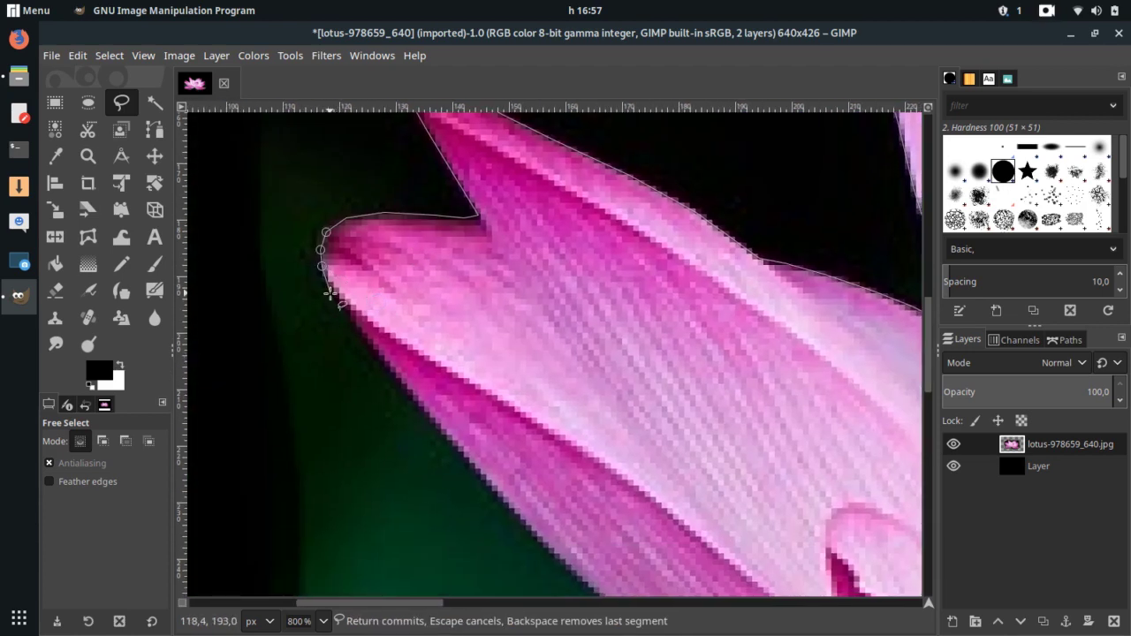
{"action": "left_click", "coordinate": [409, 391]}
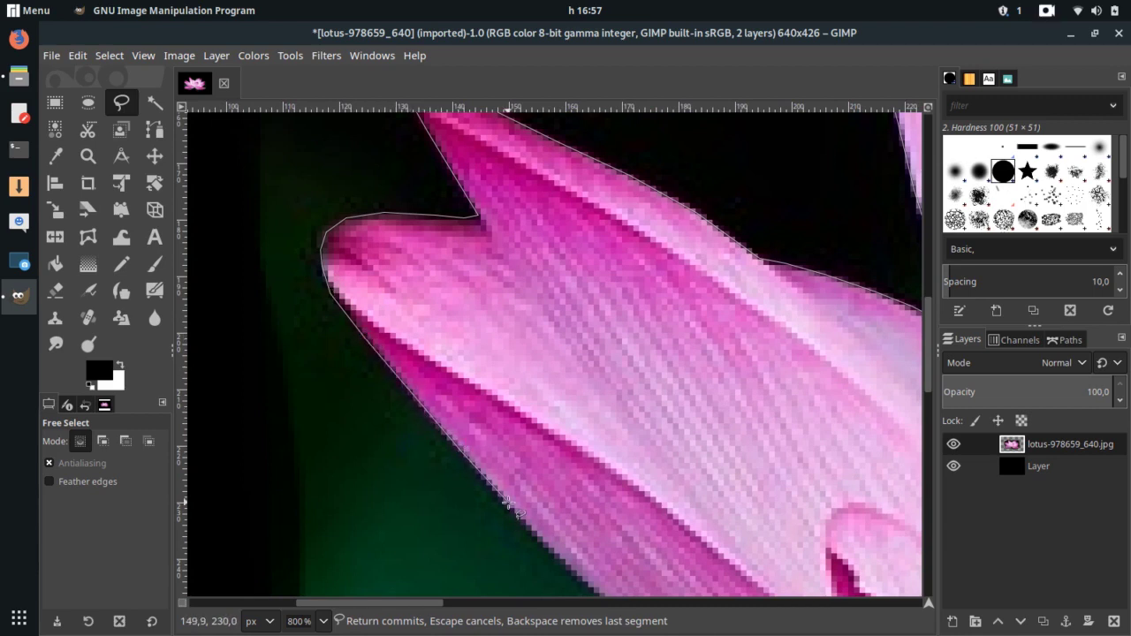
{"action": "key", "text": "space"}
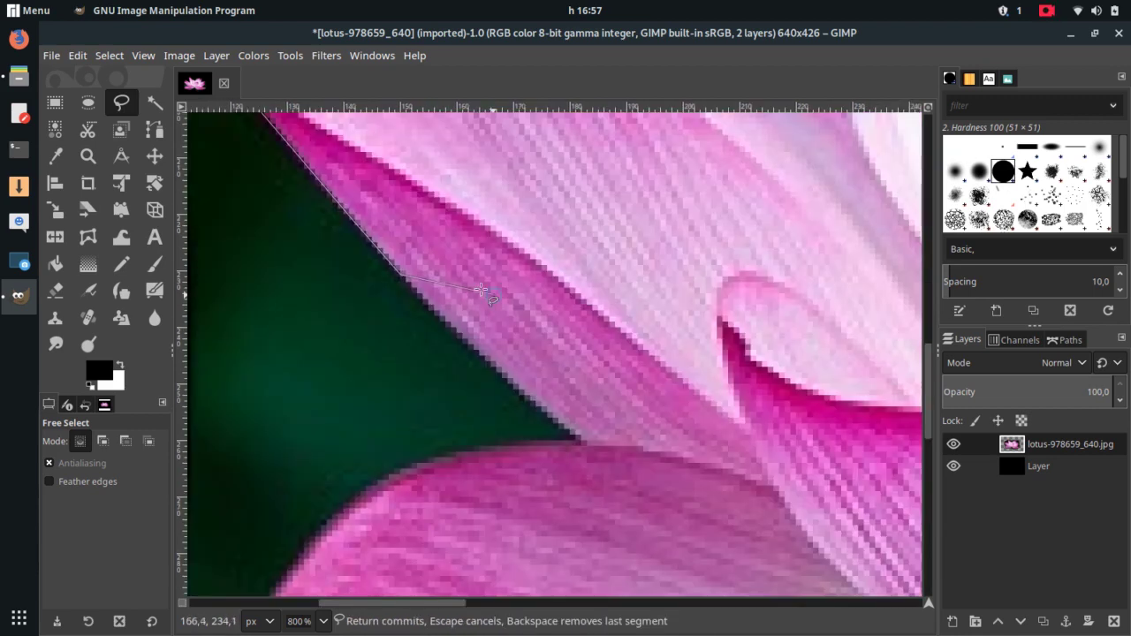
{"action": "left_click", "coordinate": [457, 332]}
{"action": "left_click", "coordinate": [545, 409]}
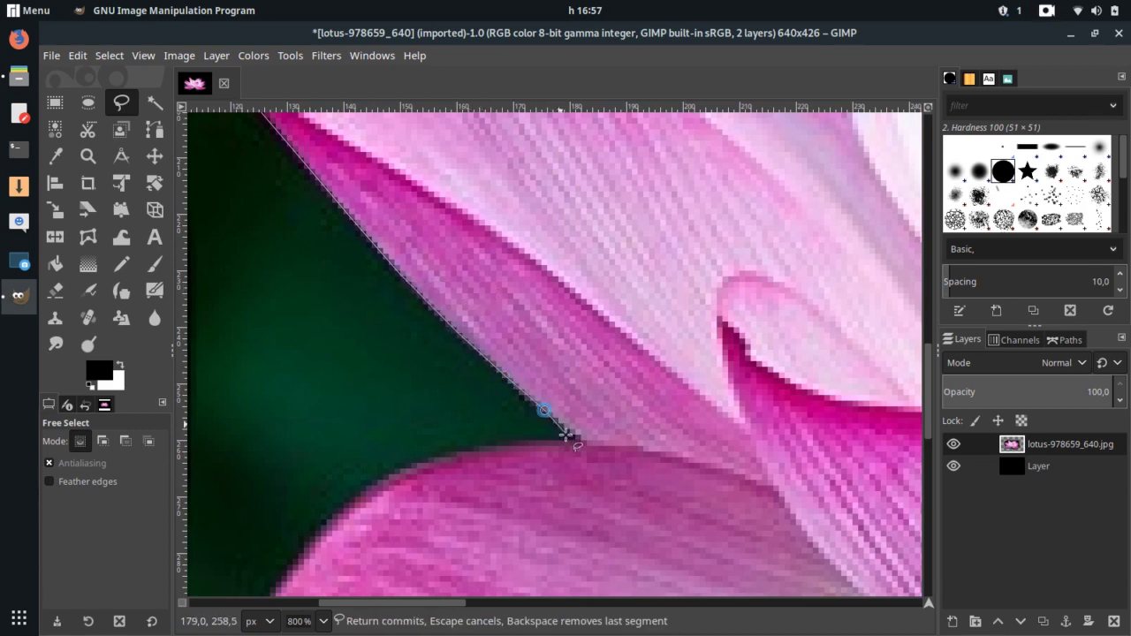
{"action": "left_click", "coordinate": [491, 443]}
{"action": "left_click", "coordinate": [422, 460]}
{"action": "left_click", "coordinate": [370, 486]}
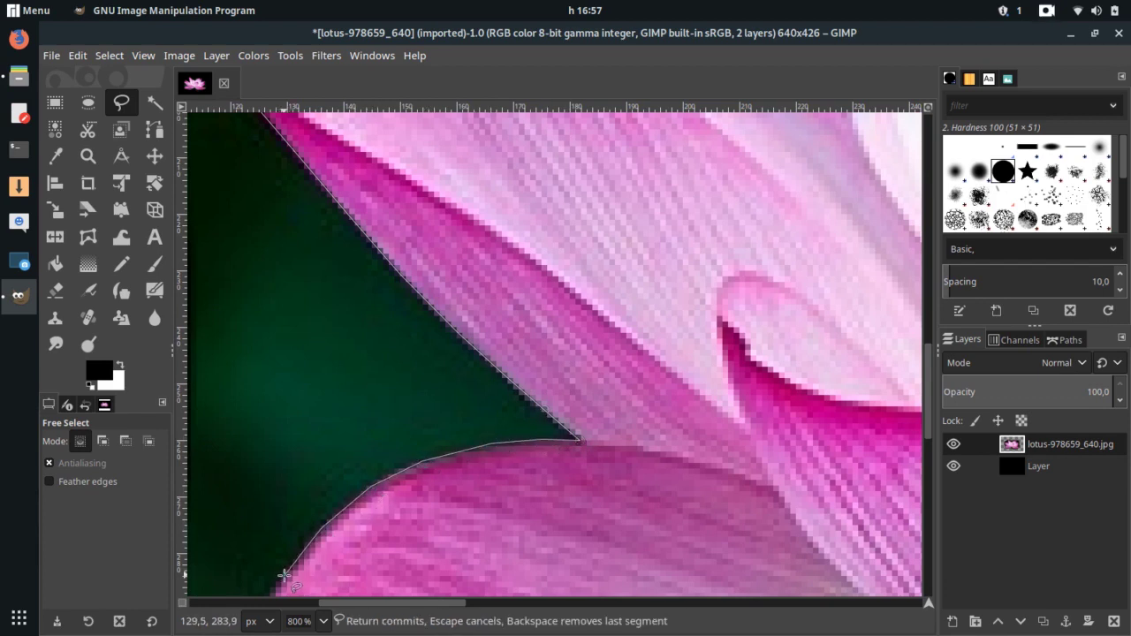
- Outline the lower petal's rounded left tip and along its underside to the right
{"action": "left_click_drag", "start_coordinate": [413, 533], "coordinate": [497, 272]}
{"action": "left_click", "coordinate": [324, 378]}
{"action": "left_click", "coordinate": [302, 414]}
{"action": "left_click", "coordinate": [301, 432]}
{"action": "left_click", "coordinate": [425, 472]}
{"action": "left_click", "coordinate": [504, 487]}
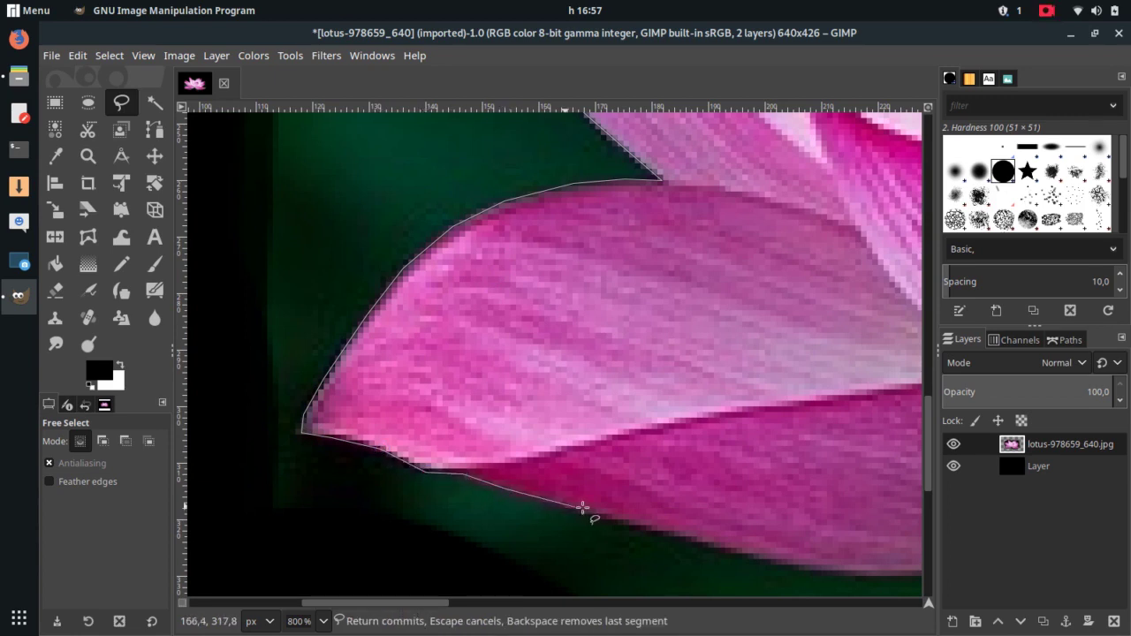
{"action": "left_click", "coordinate": [584, 510]}
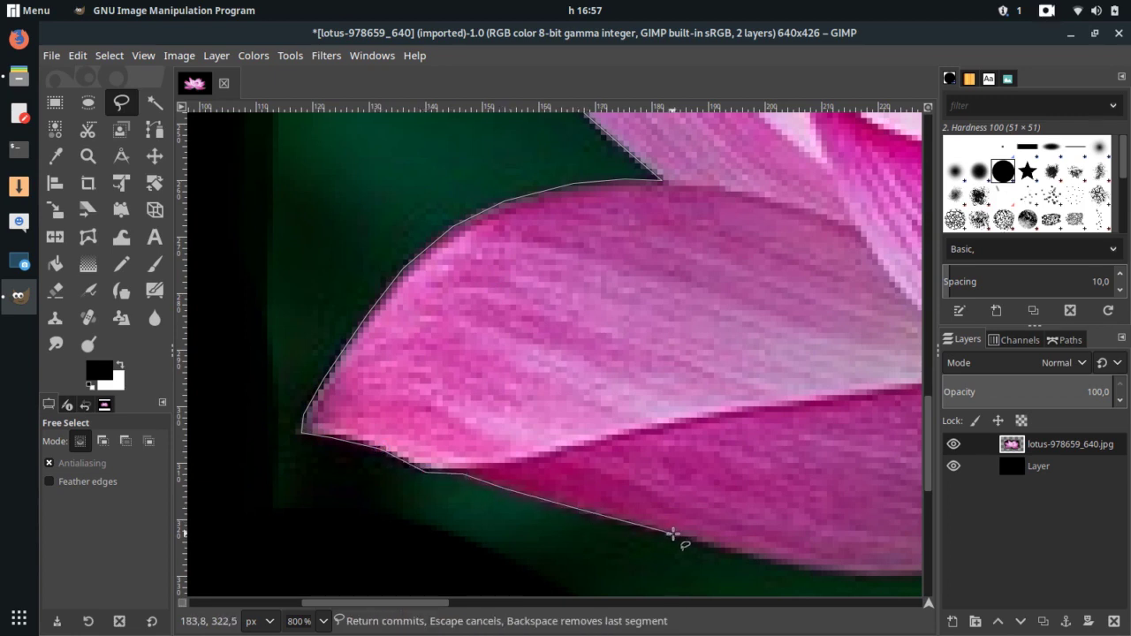
{"action": "left_click", "coordinate": [773, 562]}
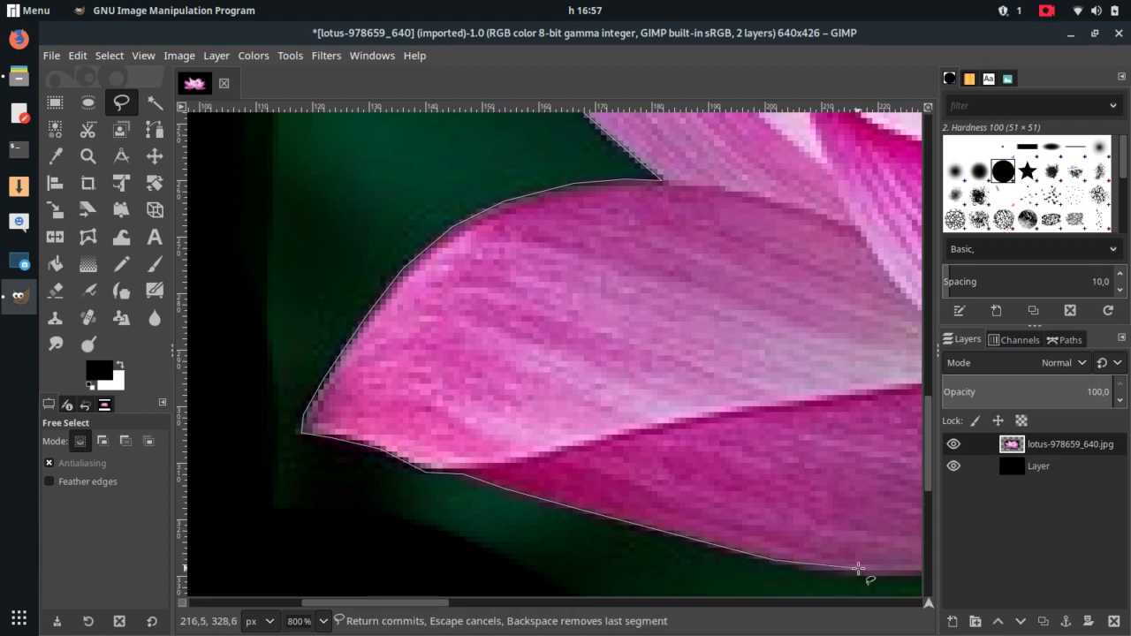
{"action": "left_click", "coordinate": [858, 574]}
- Trace up the last petal edge to the start point and close the selection around the lotus
{"action": "scroll", "coordinate": [454, 360], "scroll_direction": "down", "scroll_amount": 2}
{"action": "scroll", "coordinate": [454, 360], "scroll_direction": "right", "scroll_amount": 2}
{"action": "scroll", "coordinate": [341, 391], "scroll_direction": "right", "scroll_amount": 3}
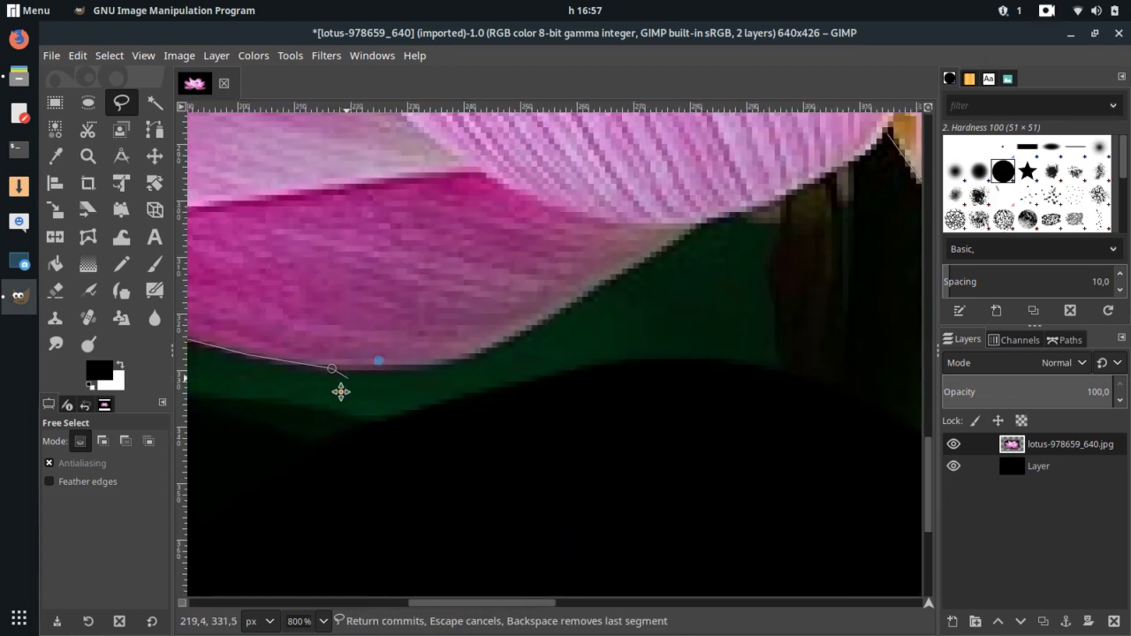
{"action": "left_click", "coordinate": [402, 408]}
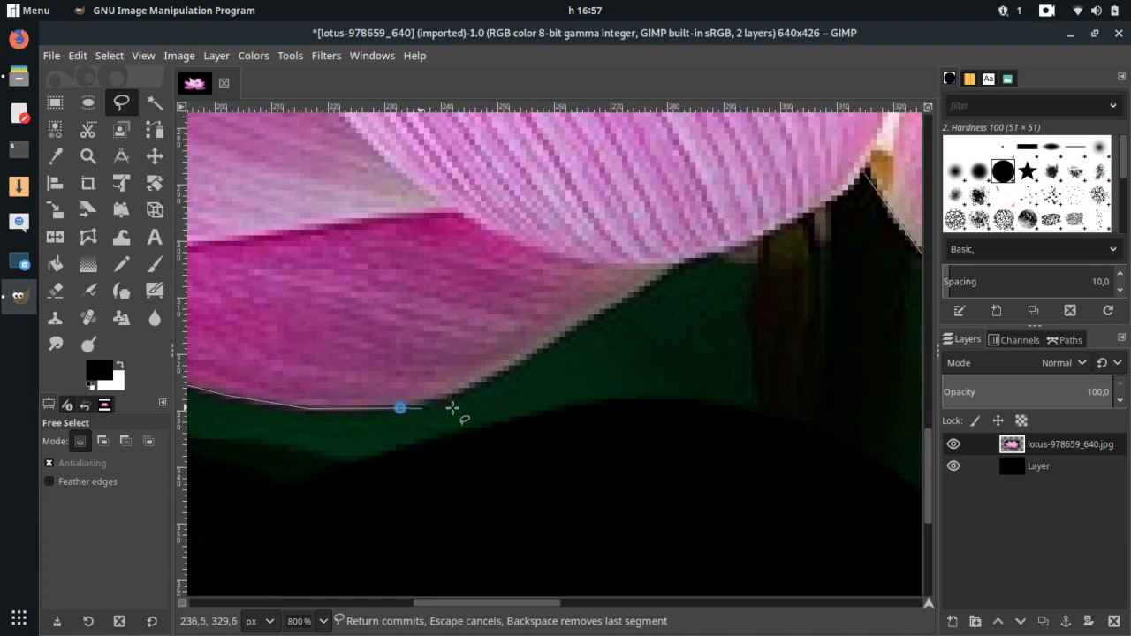
{"action": "left_click", "coordinate": [468, 389]}
{"action": "left_click", "coordinate": [599, 314]}
{"action": "left_click", "coordinate": [721, 252]}
{"action": "left_click", "coordinate": [770, 234]}
{"action": "left_click", "coordinate": [809, 212]}
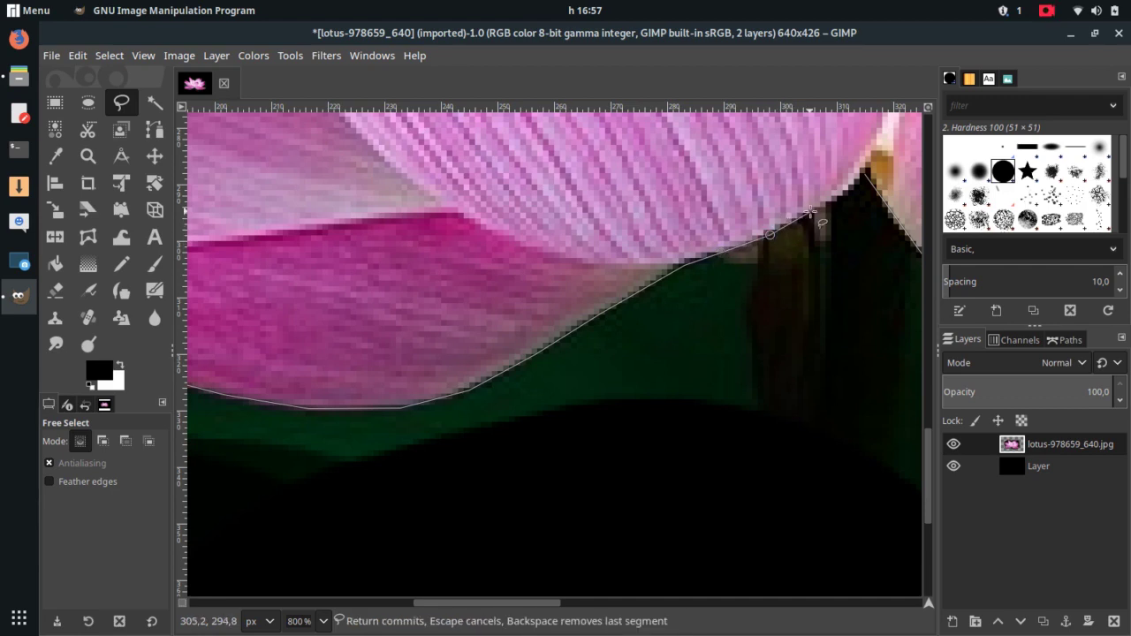
{"action": "left_click", "coordinate": [854, 181]}
{"action": "double_click", "coordinate": [866, 176]}
- Turn the lotus outline into a selection, invert it, and delete the surrounding green background
{"action": "key", "text": "Return"}
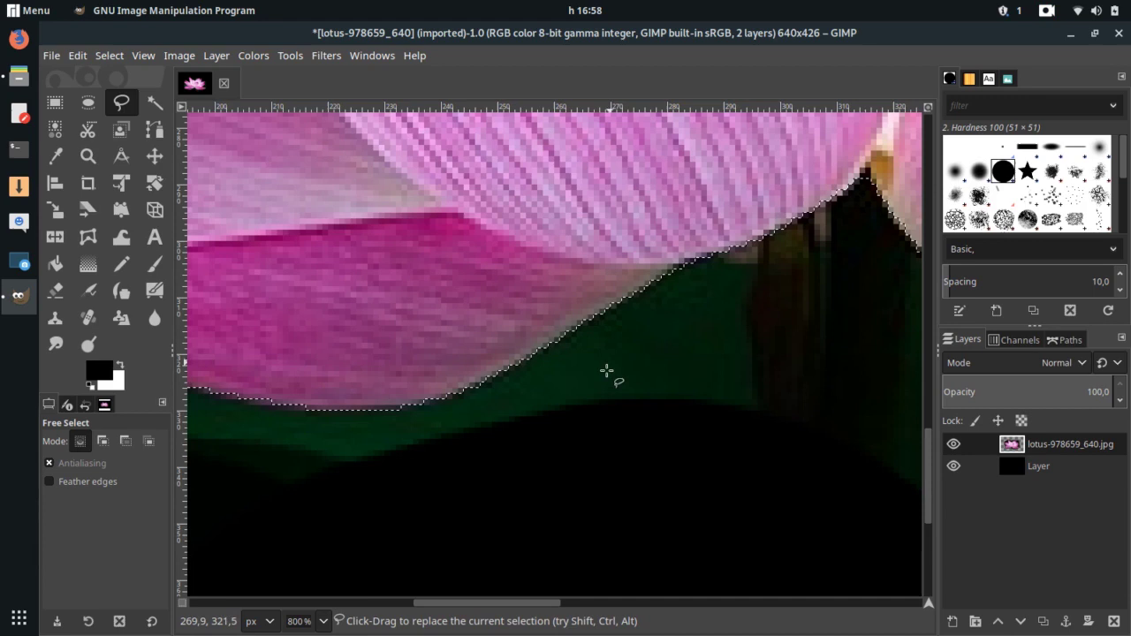
{"action": "scroll", "coordinate": [609, 381], "scroll_direction": "down", "scroll_amount": 3}
{"action": "scroll", "coordinate": [611, 381], "scroll_direction": "down", "scroll_amount": 2}
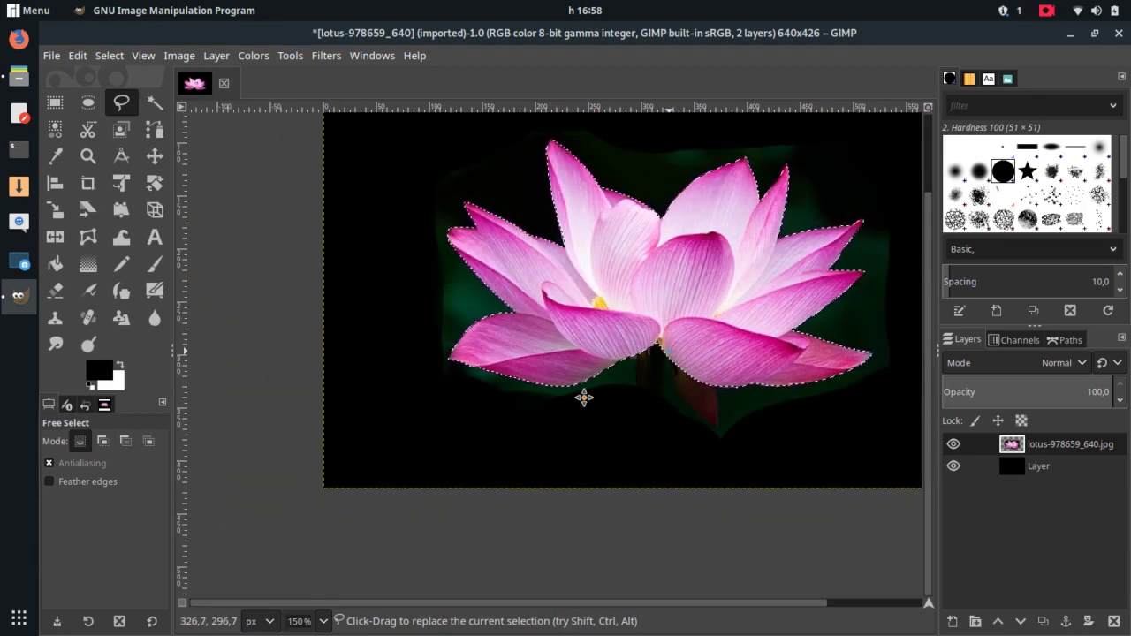
{"action": "left_click", "coordinate": [110, 55]}
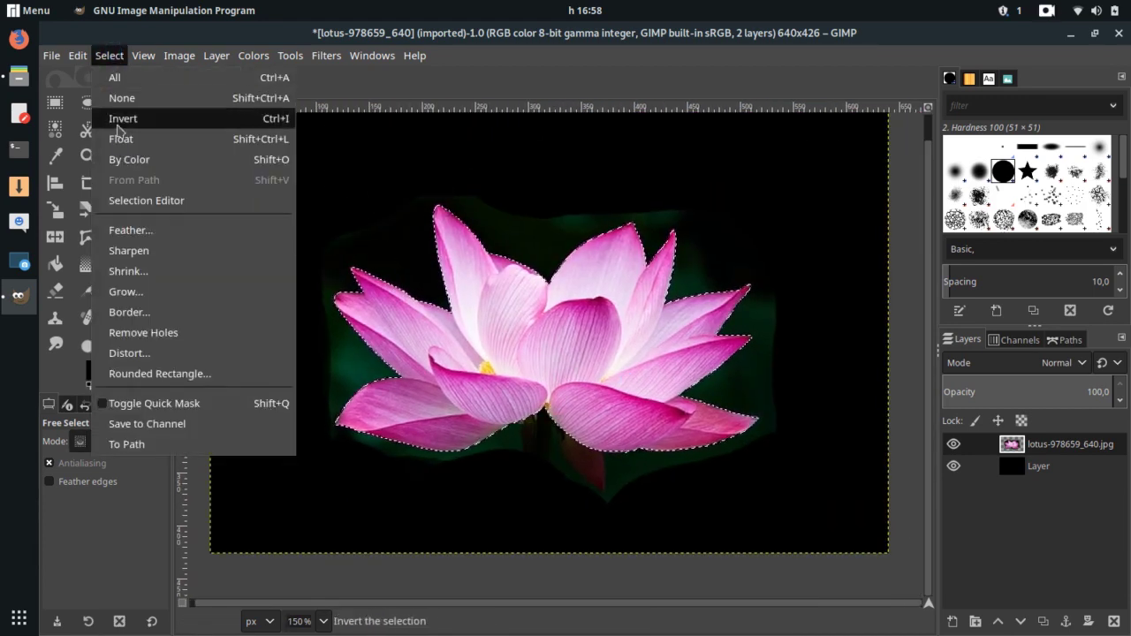
{"action": "left_click", "coordinate": [129, 117]}
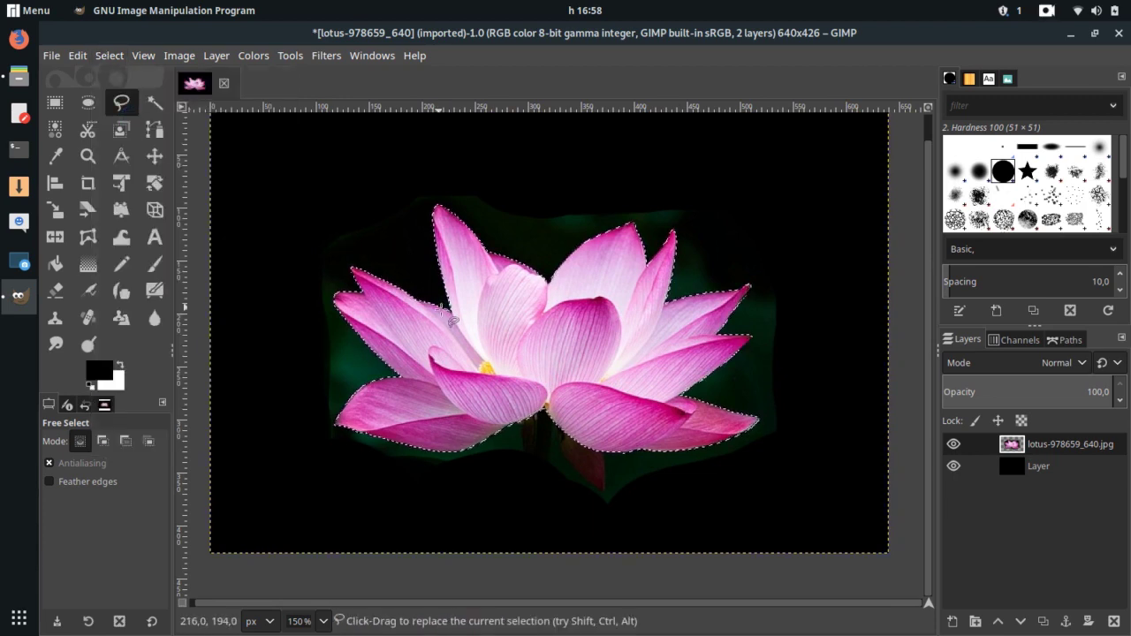
{"action": "scroll", "coordinate": [517, 309], "scroll_direction": "up", "scroll_amount": 2}
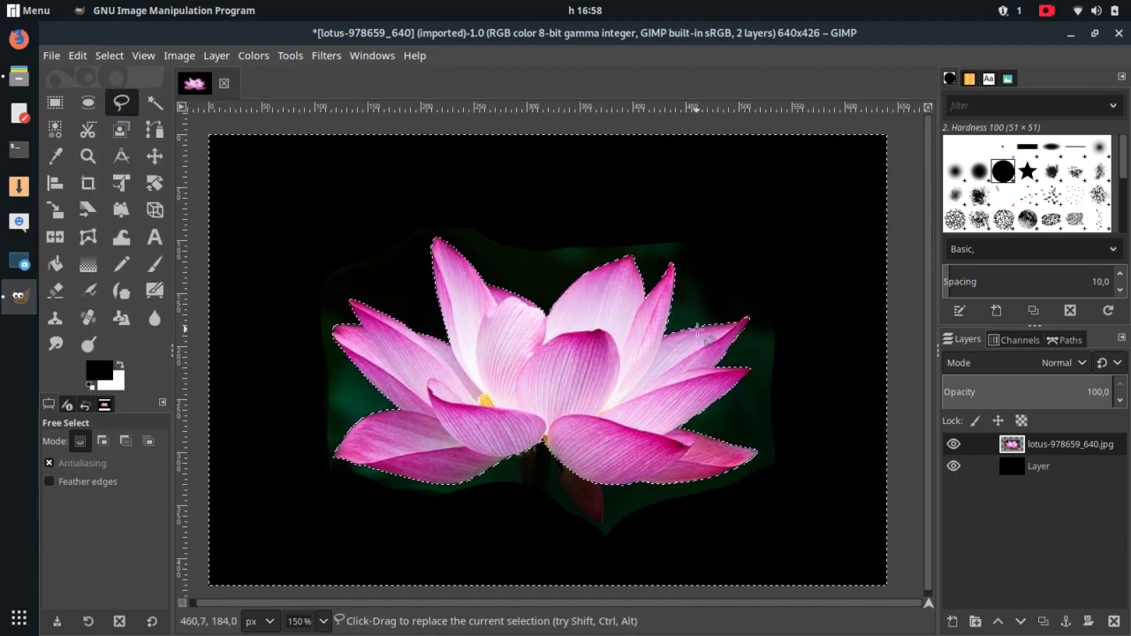
{"action": "key", "text": "Delete"}
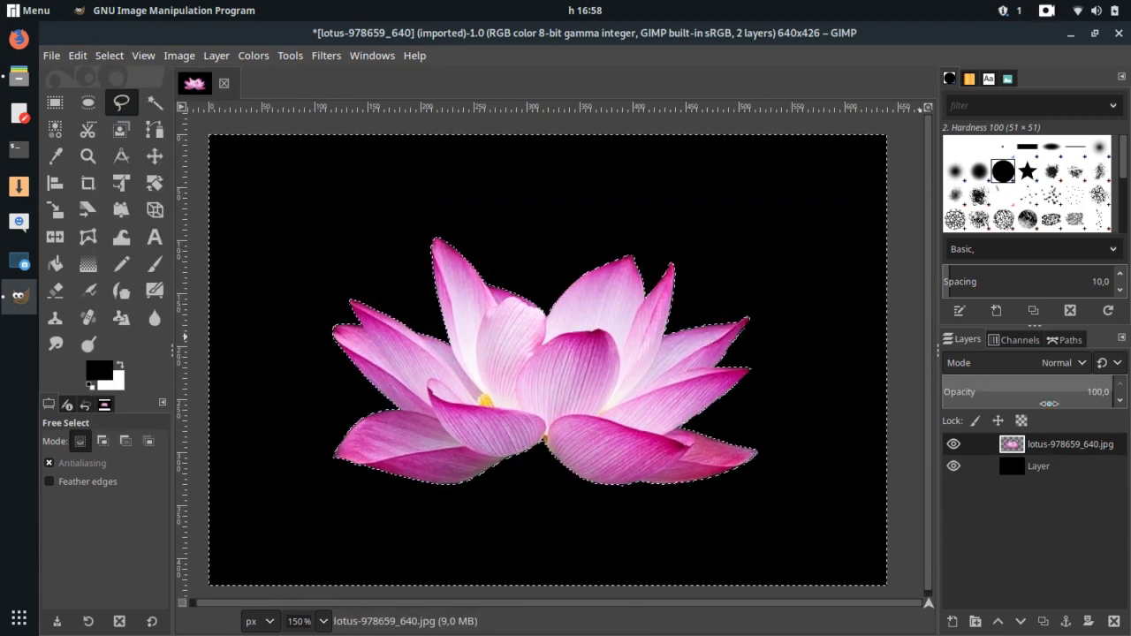
- Check transparency, select none, and delete the black 'Layer' so only the lotus remains
{"action": "left_click", "coordinate": [954, 465]}
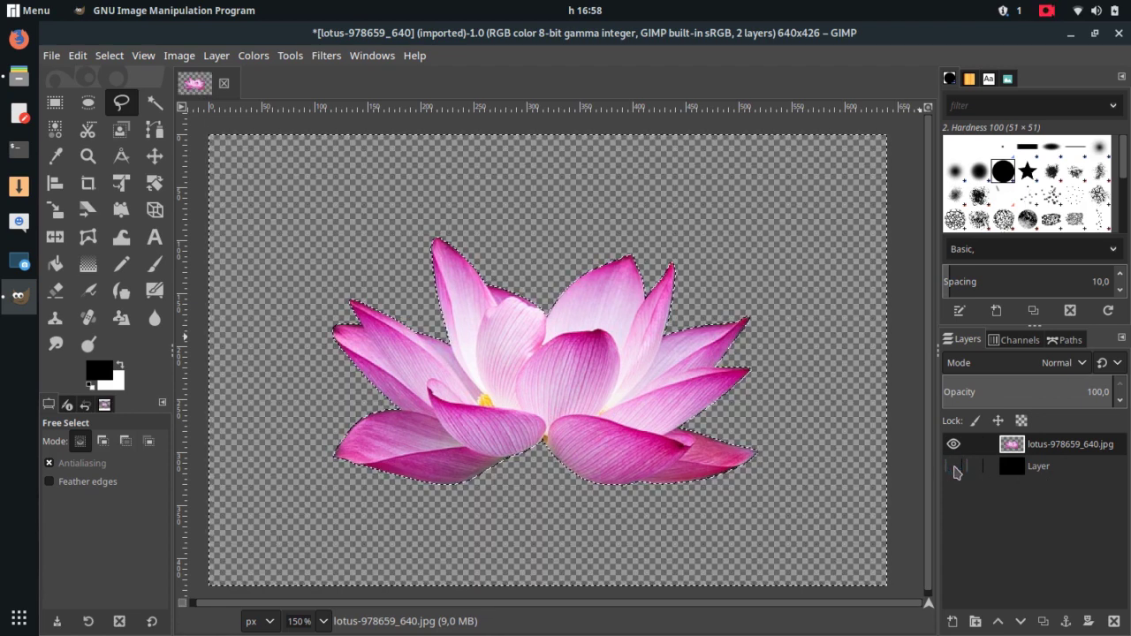
{"action": "left_click", "coordinate": [953, 466]}
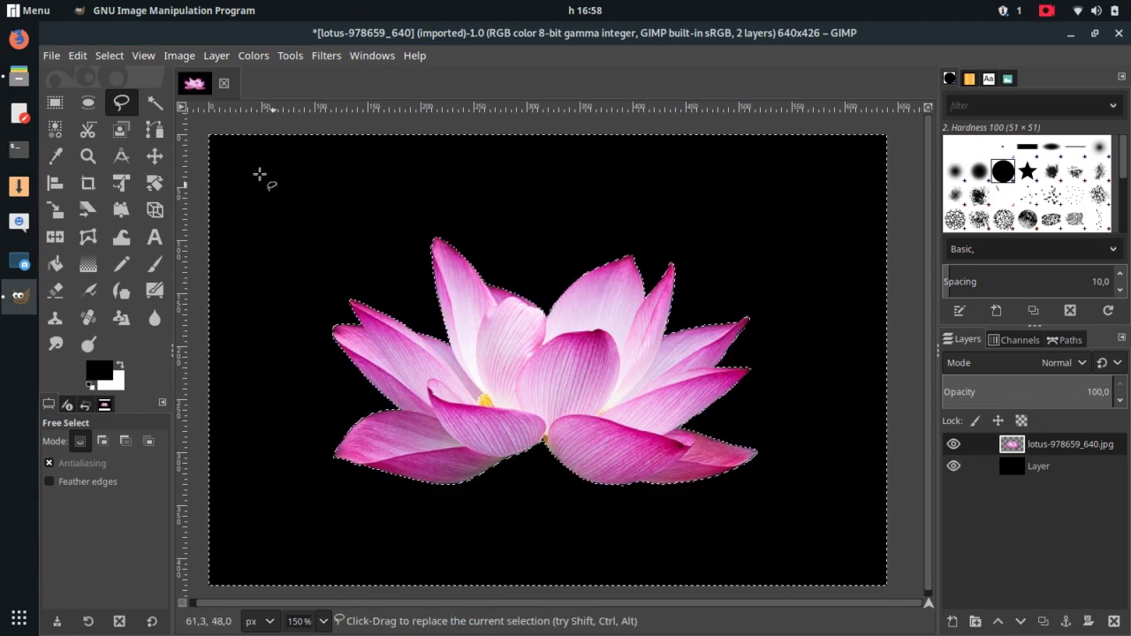
{"action": "left_click", "coordinate": [109, 54]}
{"action": "left_click", "coordinate": [123, 100]}
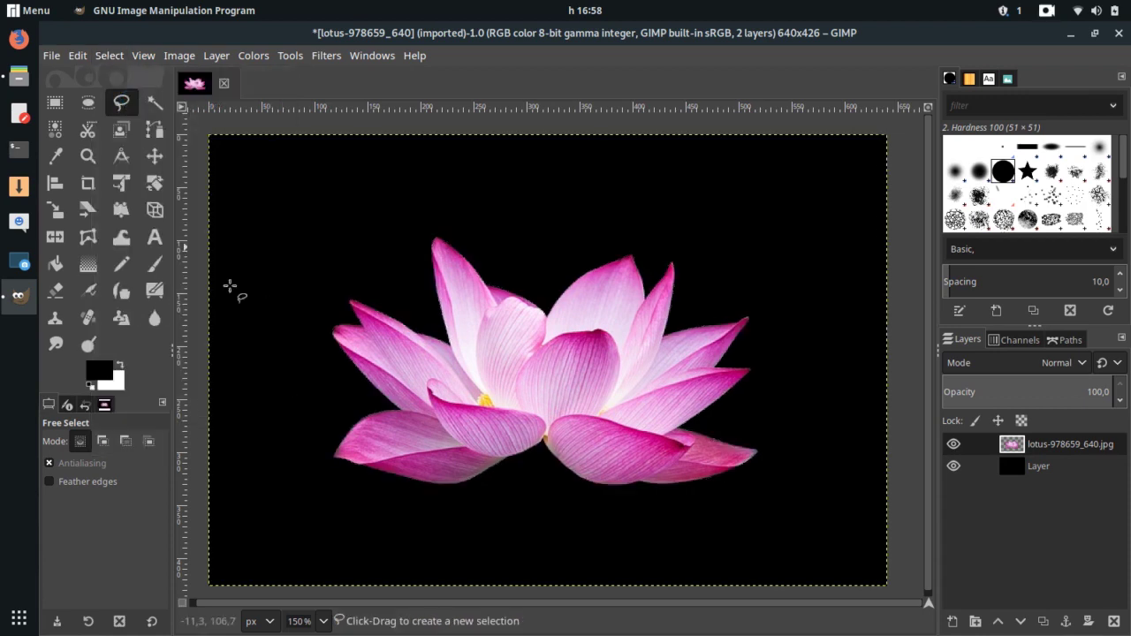
{"action": "left_click", "coordinate": [1043, 471]}
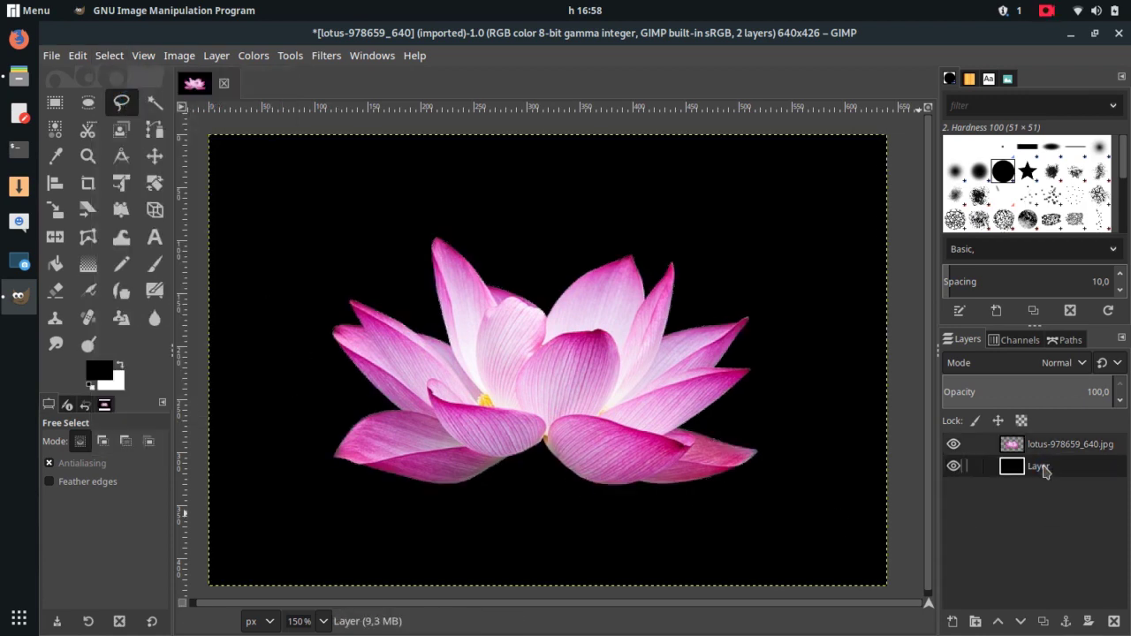
{"action": "left_click", "coordinate": [1113, 621]}
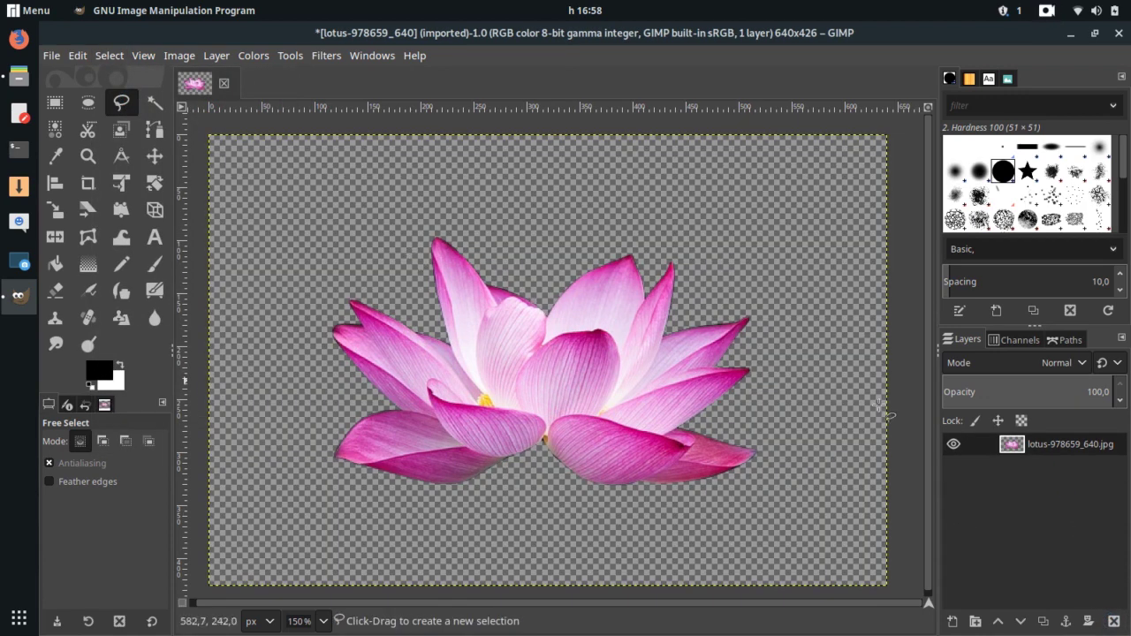
- Export the image under the name lotus with PNG image as the file type
{"action": "left_click", "coordinate": [78, 55]}
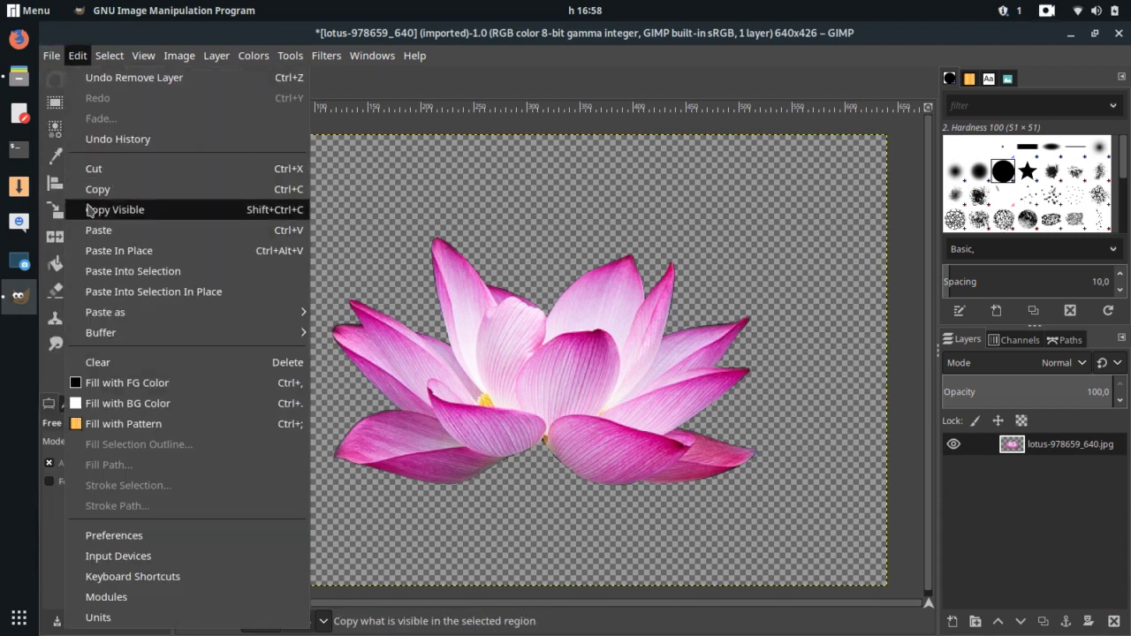
{"action": "left_click", "coordinate": [88, 323]}
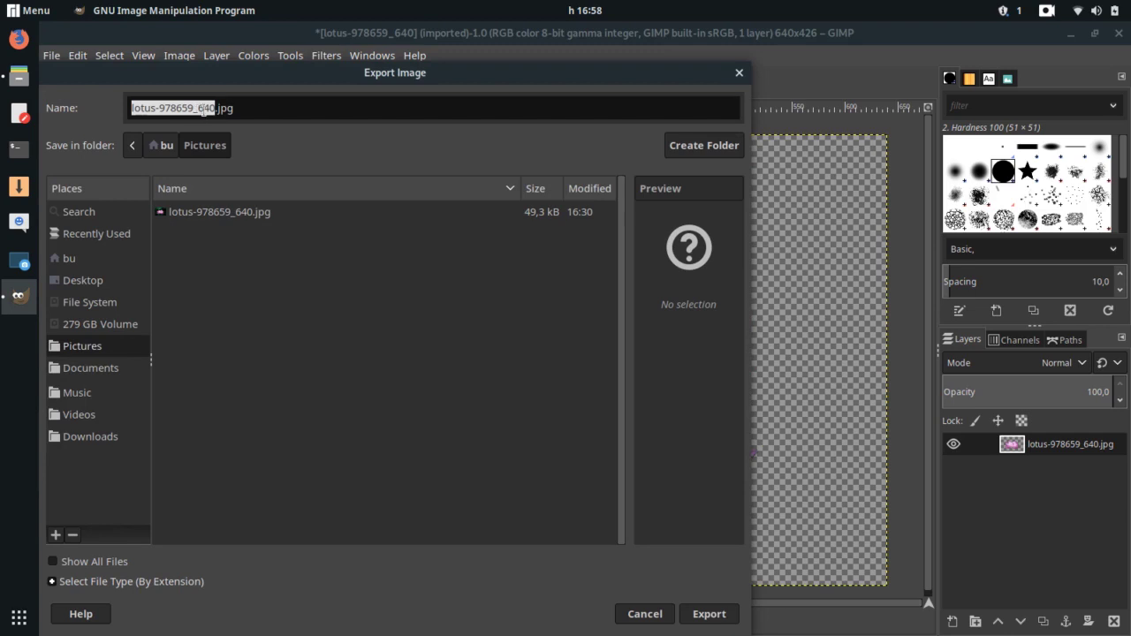
{"action": "type", "text": "lotus"}
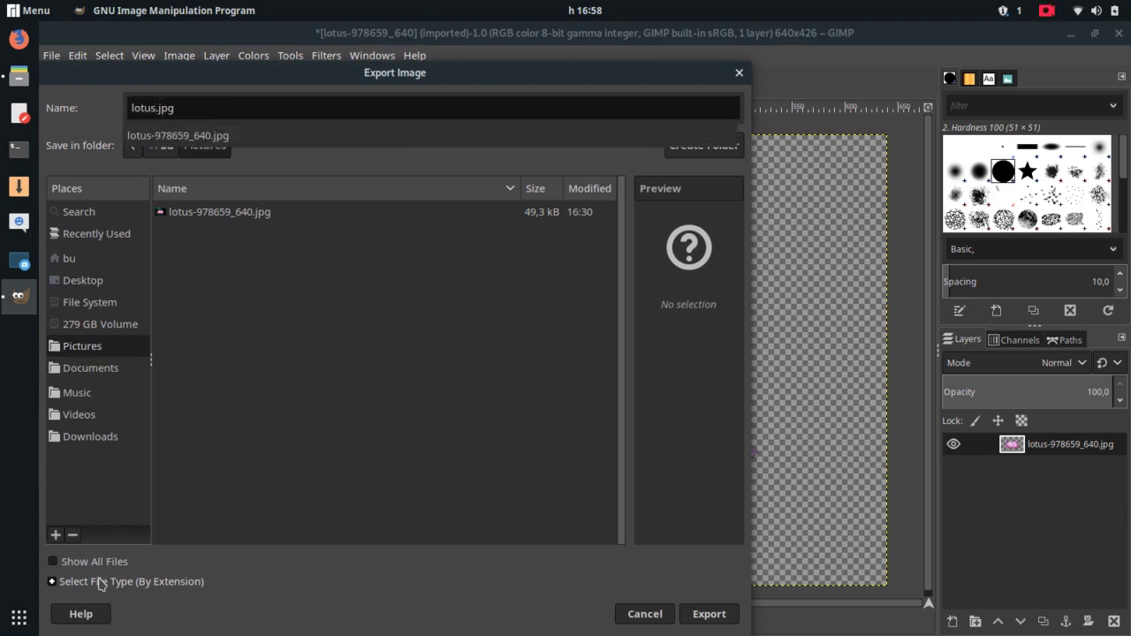
{"action": "left_click", "coordinate": [99, 585]}
{"action": "left_click", "coordinate": [53, 582]}
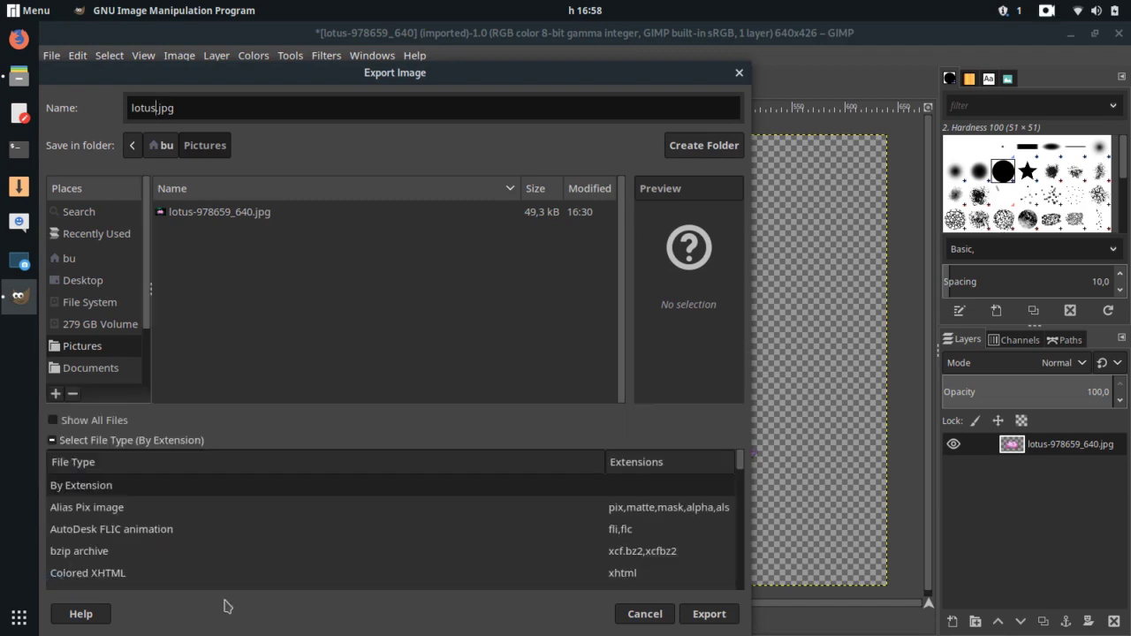
{"action": "left_click_drag", "start_coordinate": [742, 465], "coordinate": [742, 548]}
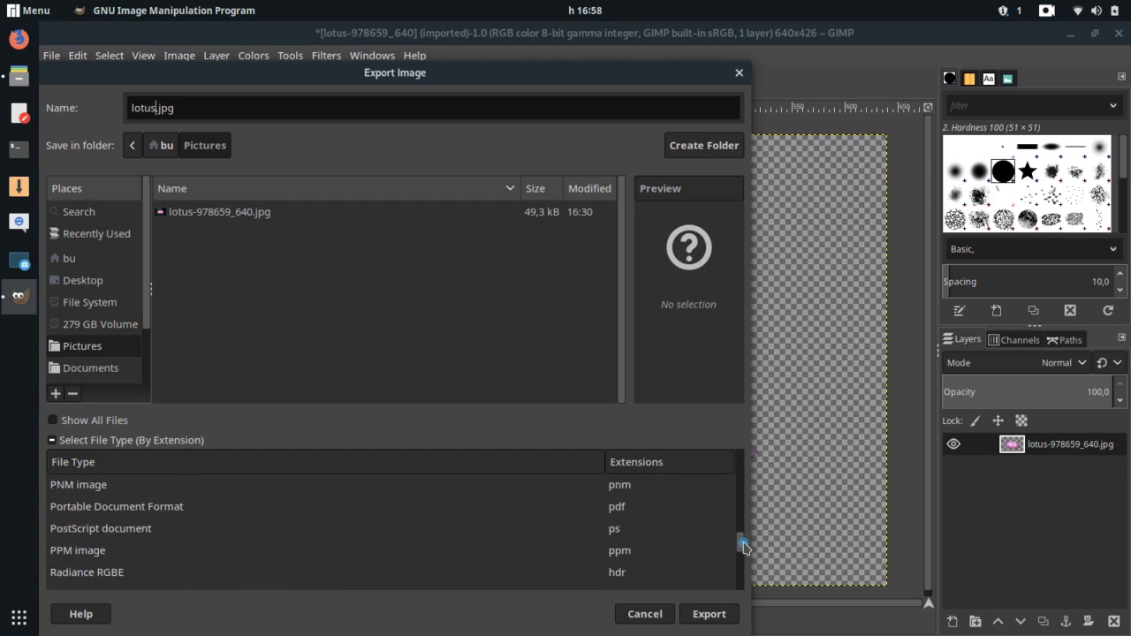
{"action": "left_click_drag", "start_coordinate": [742, 547], "coordinate": [743, 541]}
{"action": "left_click", "coordinate": [626, 524]}
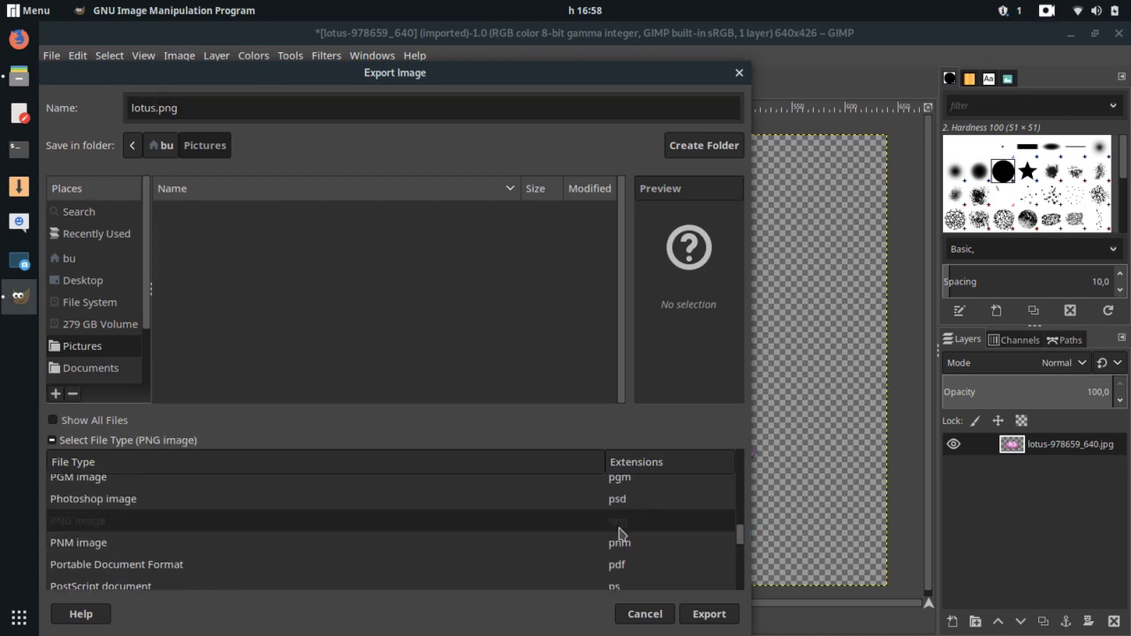
- Confirm the lotus.png export, then quit GIMP discarding unsaved changes
{"action": "left_click", "coordinate": [703, 616]}
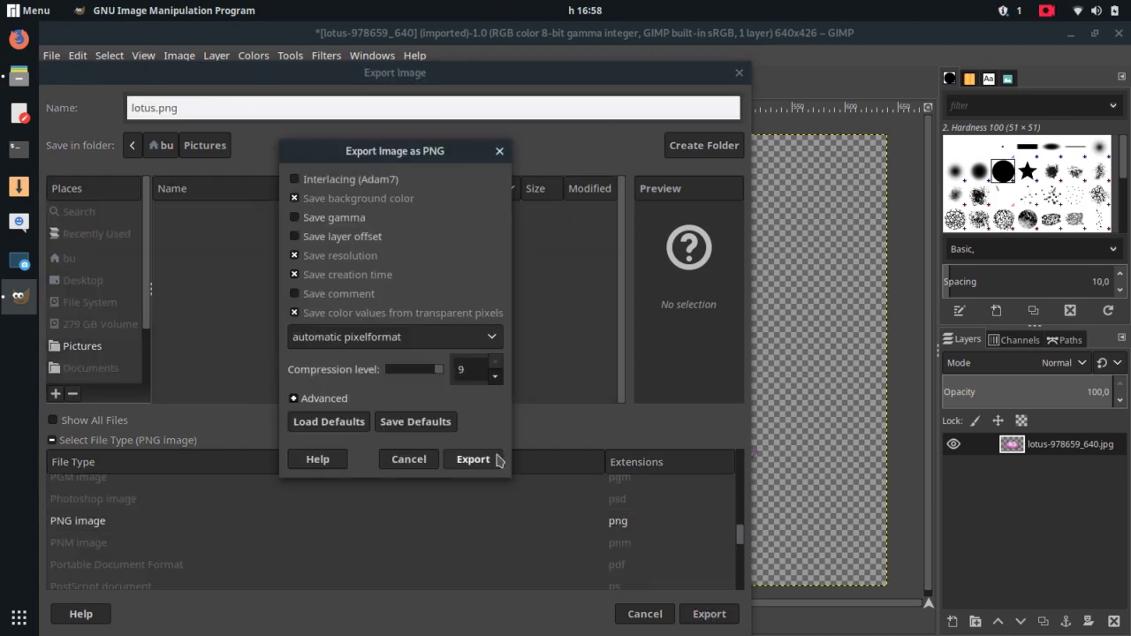
{"action": "left_click", "coordinate": [473, 459]}
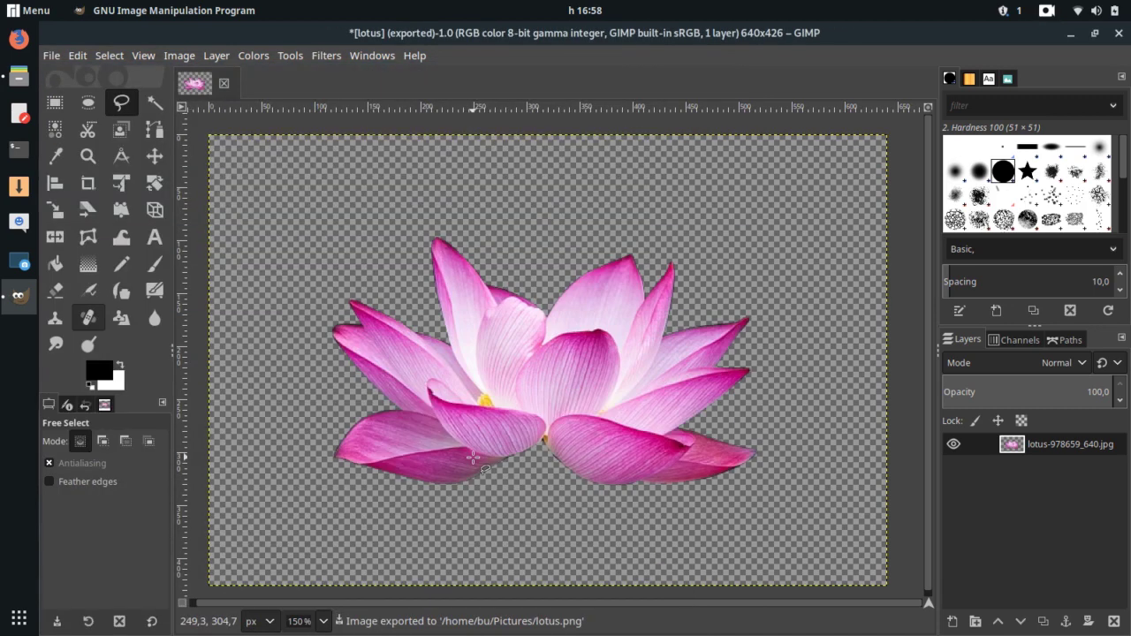
{"action": "left_click", "coordinate": [1117, 36]}
{"action": "left_click", "coordinate": [654, 412]}
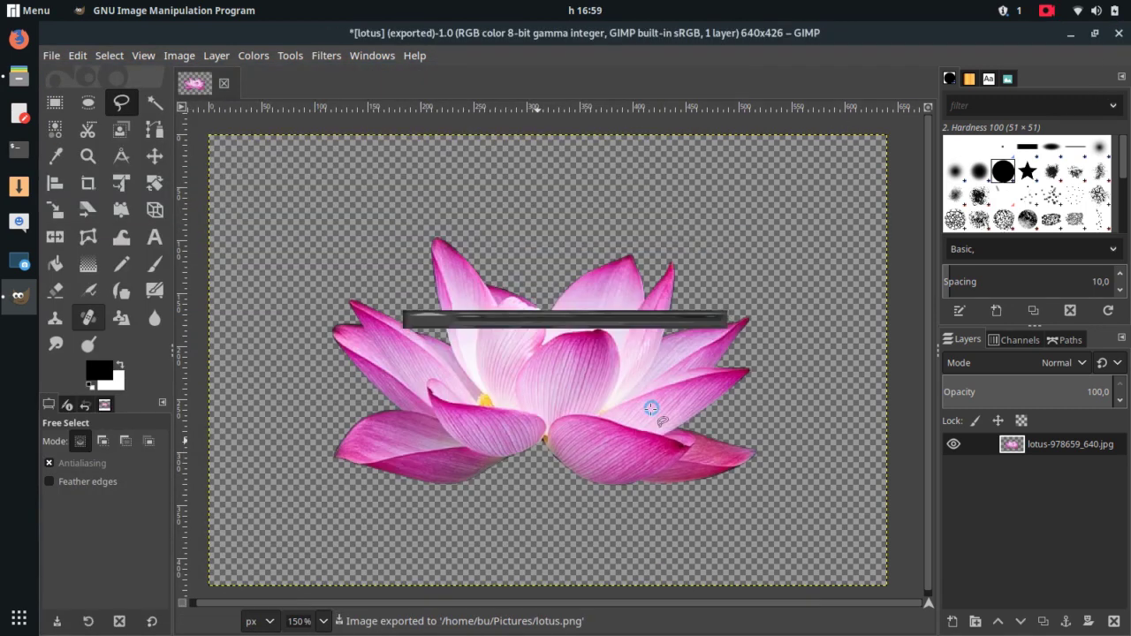
- Launch Inkscape from the Graphics section of the applications menu
{"action": "left_click", "coordinate": [34, 10]}
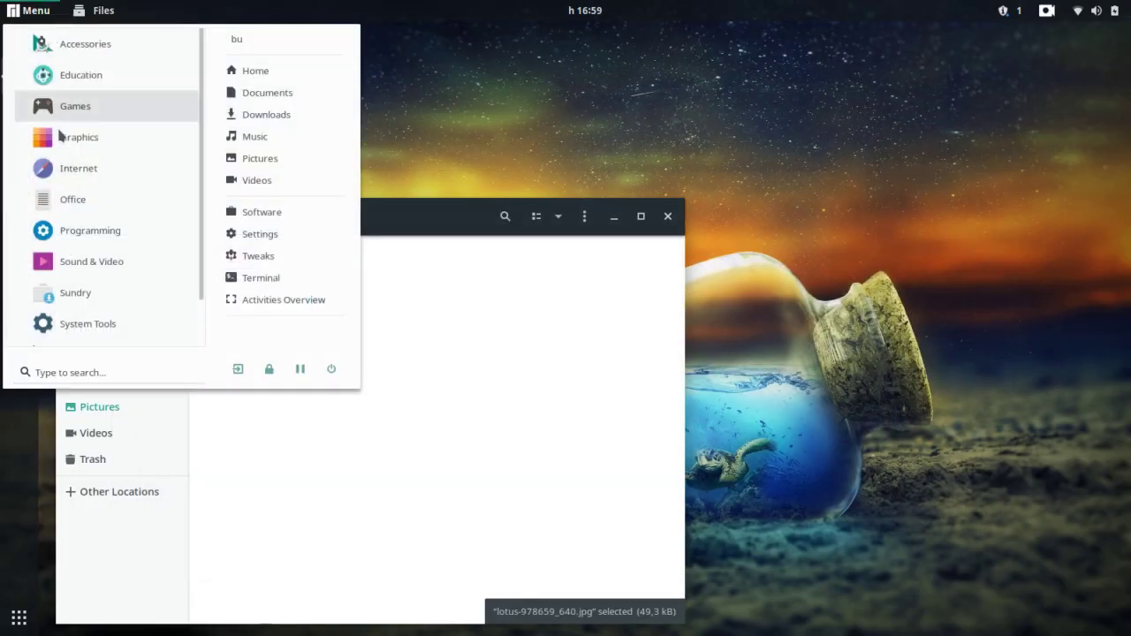
{"action": "left_click", "coordinate": [78, 137]}
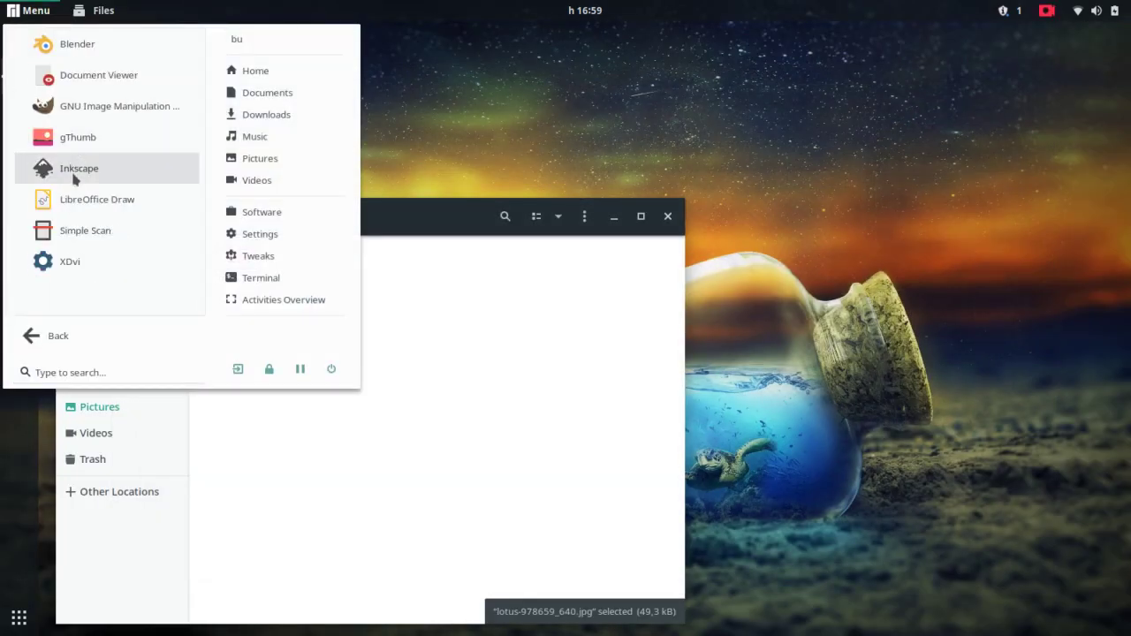
{"action": "left_click", "coordinate": [76, 169]}
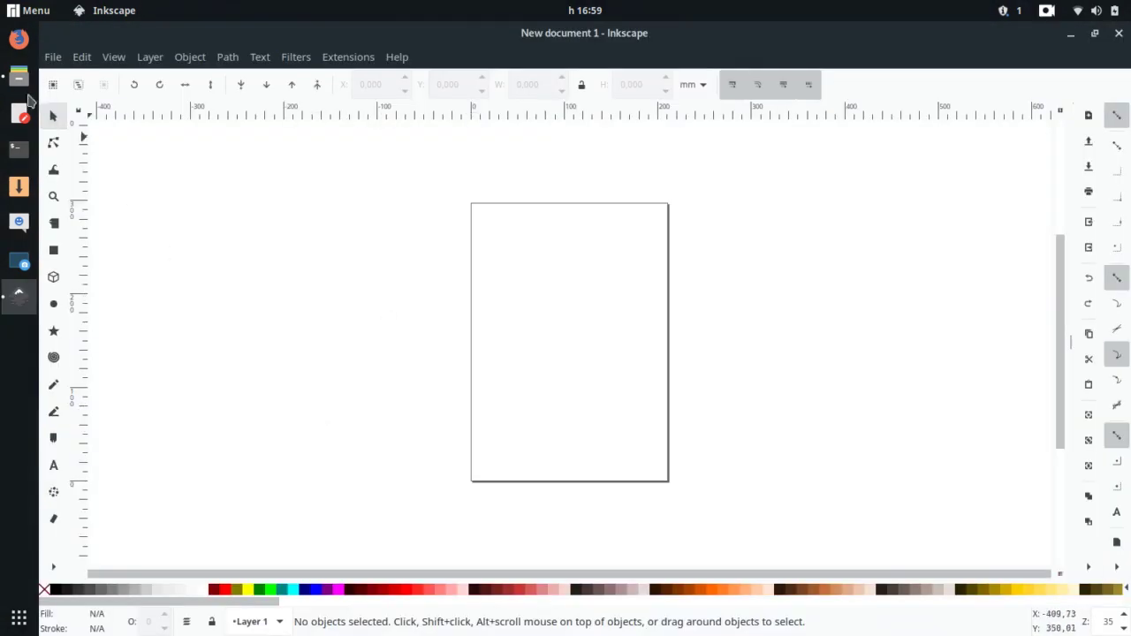
- Import lotus.png from the file browser and move it onto the page, zoomed to fit
{"action": "left_click", "coordinate": [22, 80]}
{"action": "left_click_drag", "start_coordinate": [237, 258], "coordinate": [804, 284]}
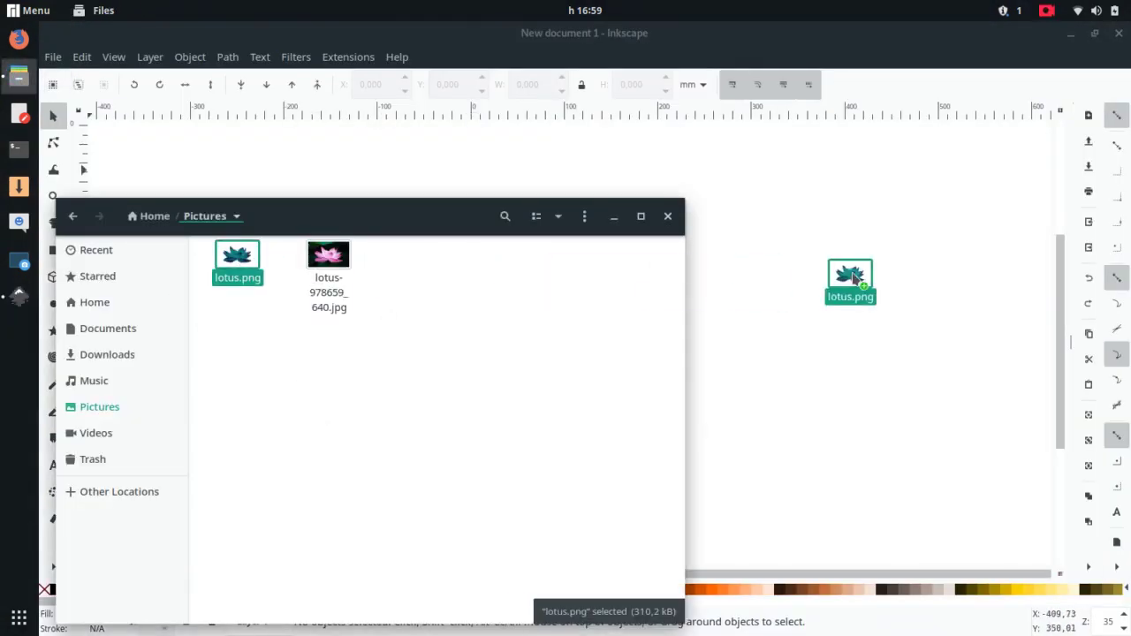
{"action": "left_click", "coordinate": [674, 413]}
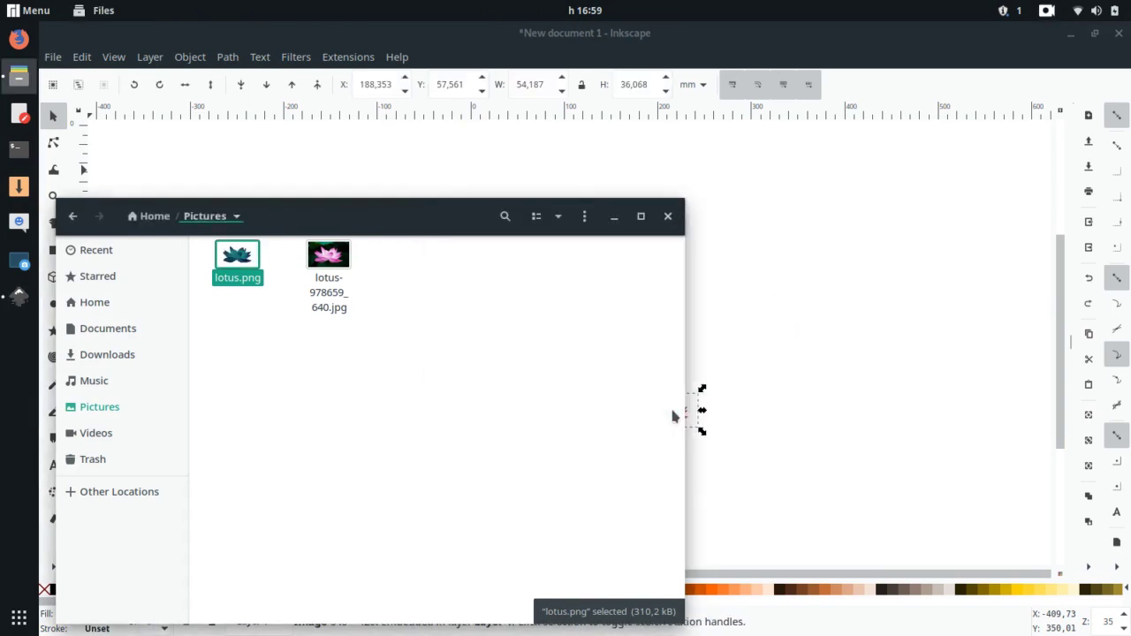
{"action": "left_click", "coordinate": [677, 427]}
{"action": "left_click_drag", "start_coordinate": [676, 413], "coordinate": [515, 350]}
{"action": "key", "text": "3"}
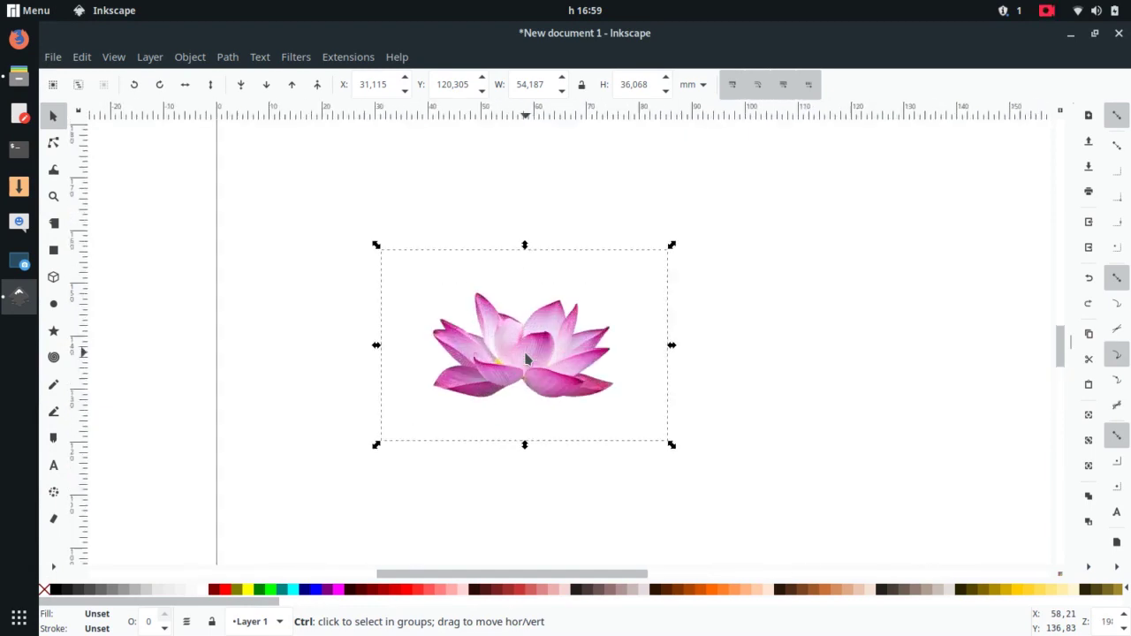
{"action": "scroll", "coordinate": [530, 367], "scroll_direction": "right", "scroll_amount": 3}
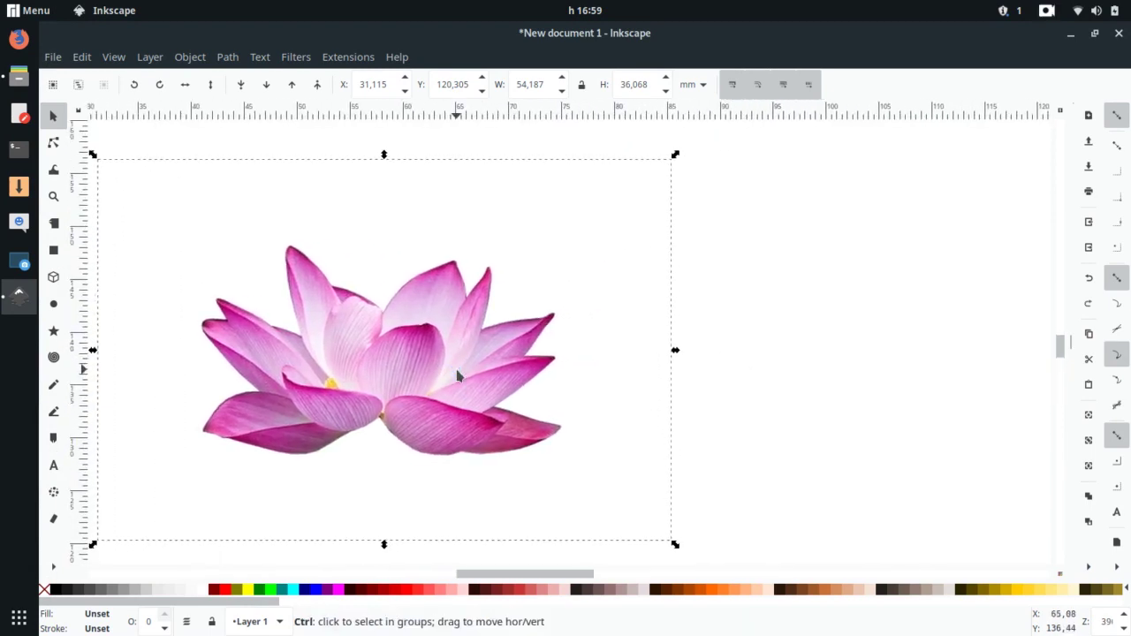
{"action": "scroll", "coordinate": [455, 366], "scroll_direction": "down", "scroll_amount": 2}
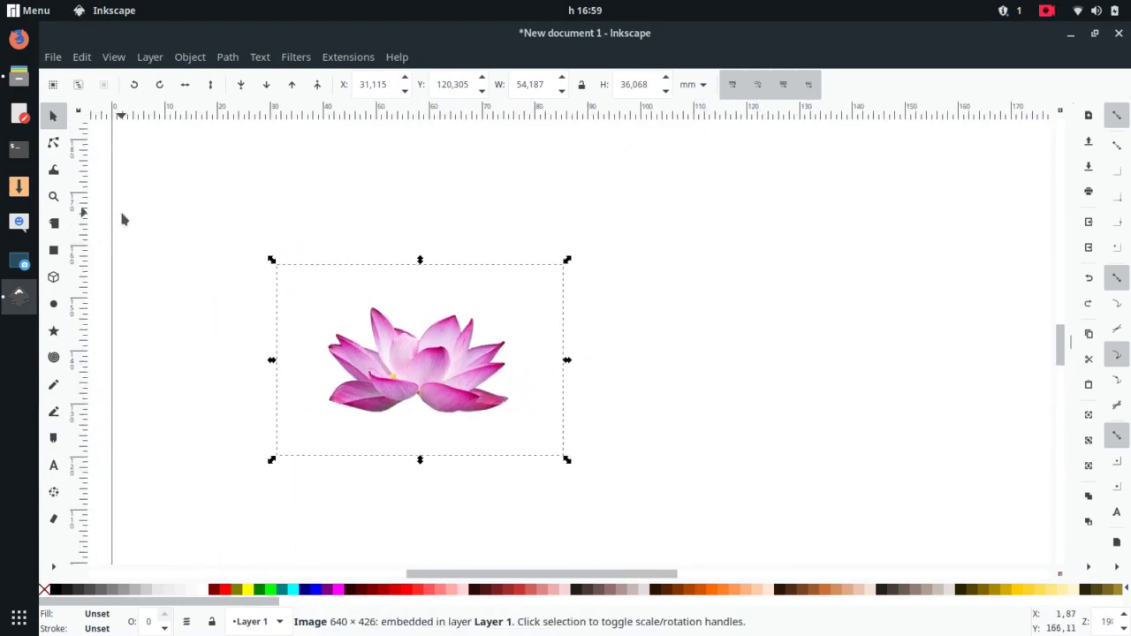
- Draw a large black rectangle and lower it to the bottom behind the lotus image
{"action": "left_click", "coordinate": [53, 253]}
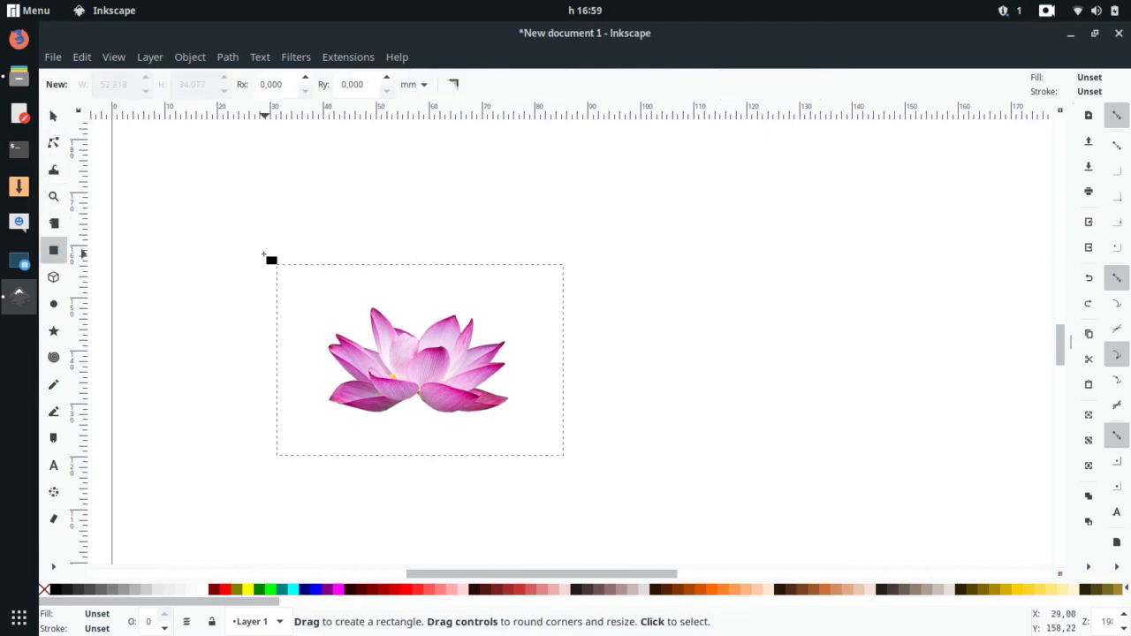
{"action": "left_click_drag", "start_coordinate": [246, 250], "coordinate": [932, 477]}
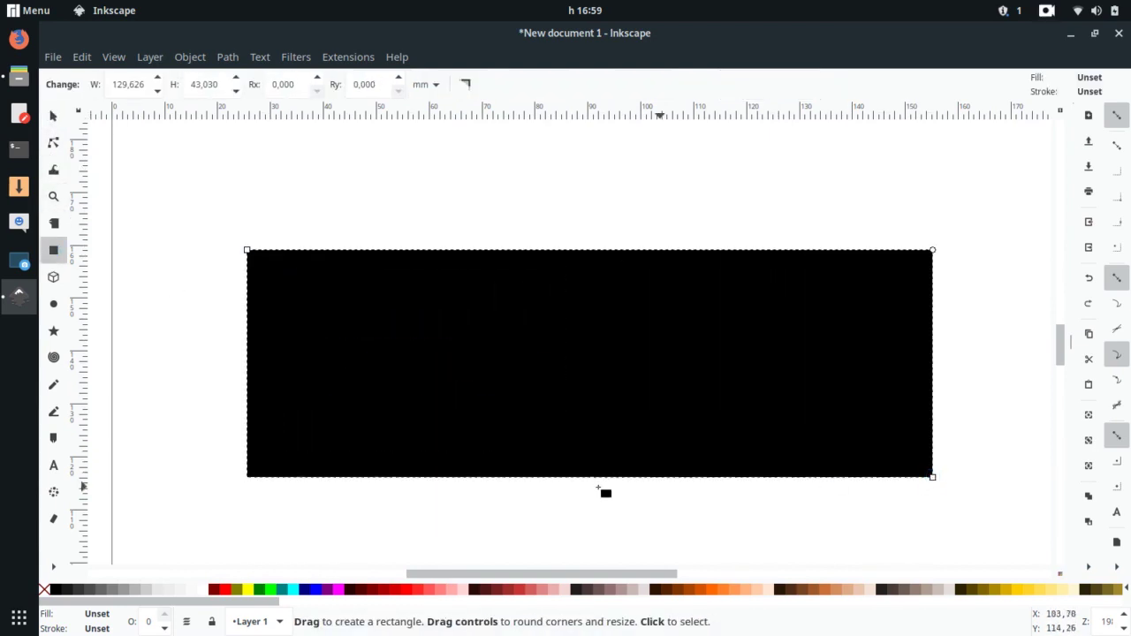
{"action": "left_click", "coordinate": [53, 117]}
{"action": "left_click", "coordinate": [244, 92]}
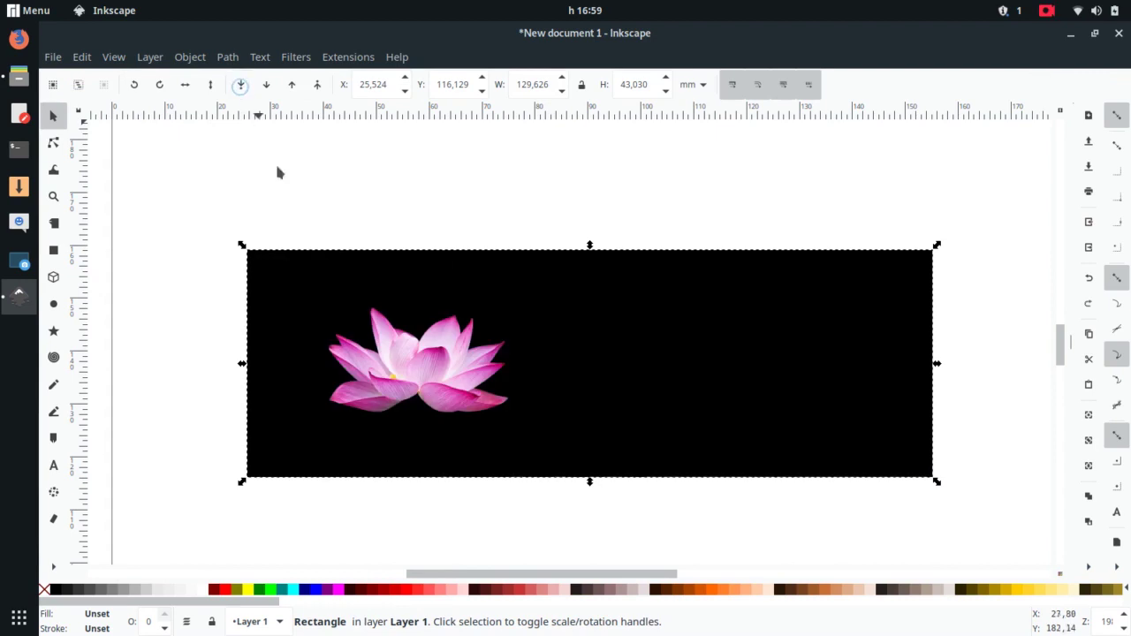
{"action": "left_click", "coordinate": [430, 363]}
{"action": "left_click_drag", "start_coordinate": [427, 361], "coordinate": [417, 363]}
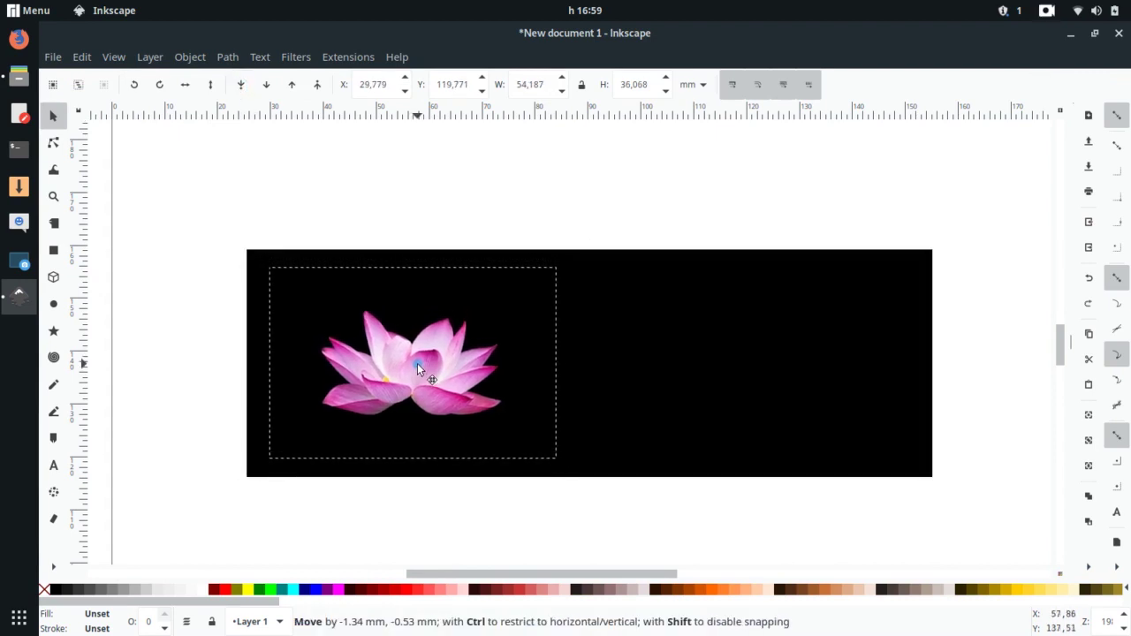
- Select the lotus and bring up Path > Trace Bitmap, moved off the image
{"action": "left_click", "coordinate": [228, 58]}
{"action": "left_click", "coordinate": [239, 126]}
{"action": "left_click_drag", "start_coordinate": [450, 176], "coordinate": [686, 155]}
- Turn on live preview and compare trace modes, settling on Multiple scans > Colors
{"action": "scroll", "coordinate": [530, 360], "scroll_direction": "right", "scroll_amount": 3}
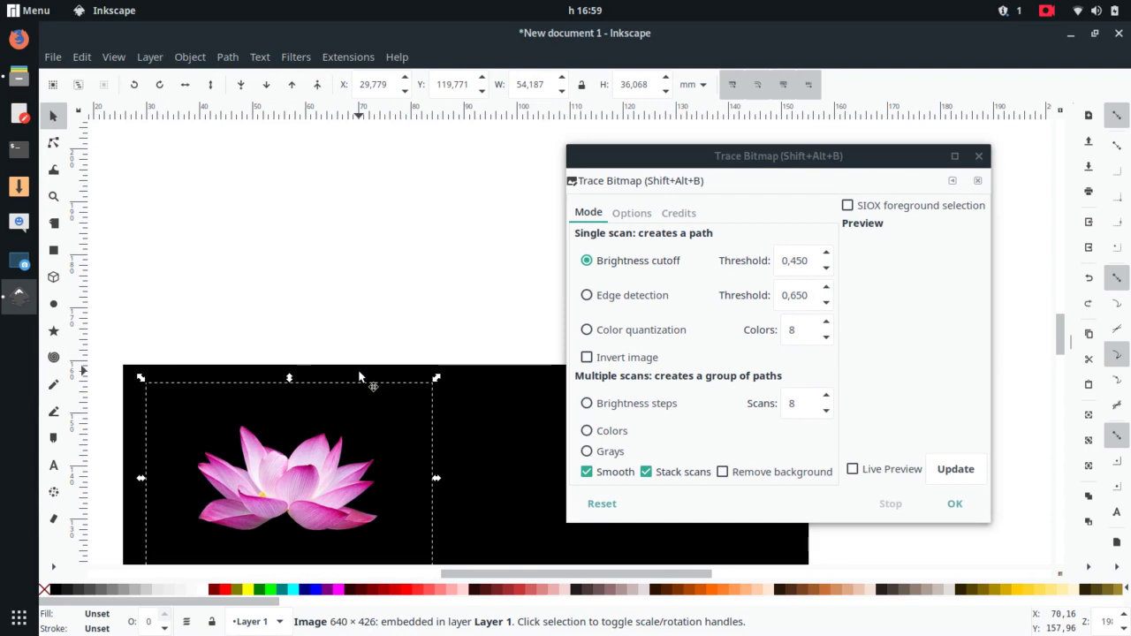
{"action": "scroll", "coordinate": [359, 377], "scroll_direction": "up", "scroll_amount": 1}
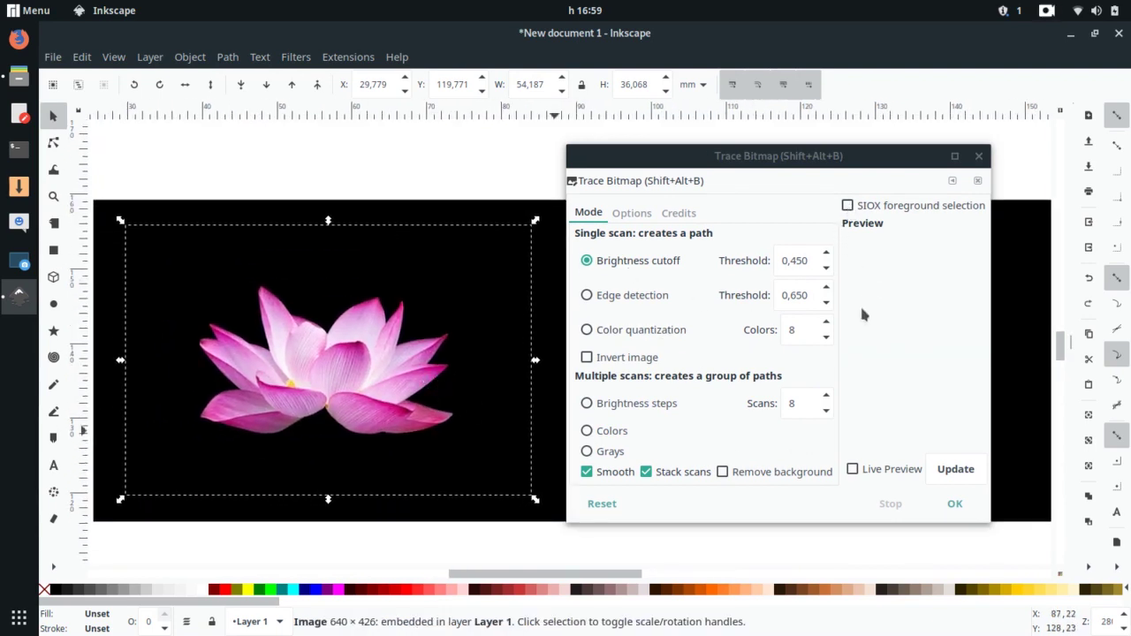
{"action": "left_click", "coordinate": [853, 470]}
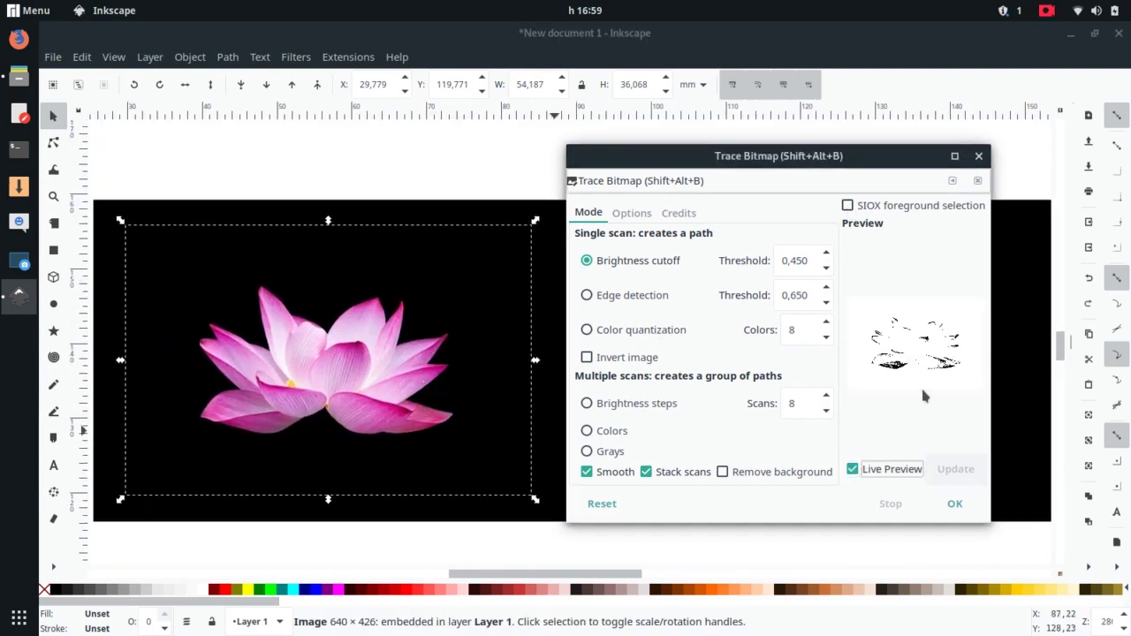
{"action": "left_click", "coordinate": [587, 296]}
{"action": "left_click", "coordinate": [587, 331]}
{"action": "left_click", "coordinate": [587, 357]}
{"action": "left_click", "coordinate": [587, 357]}
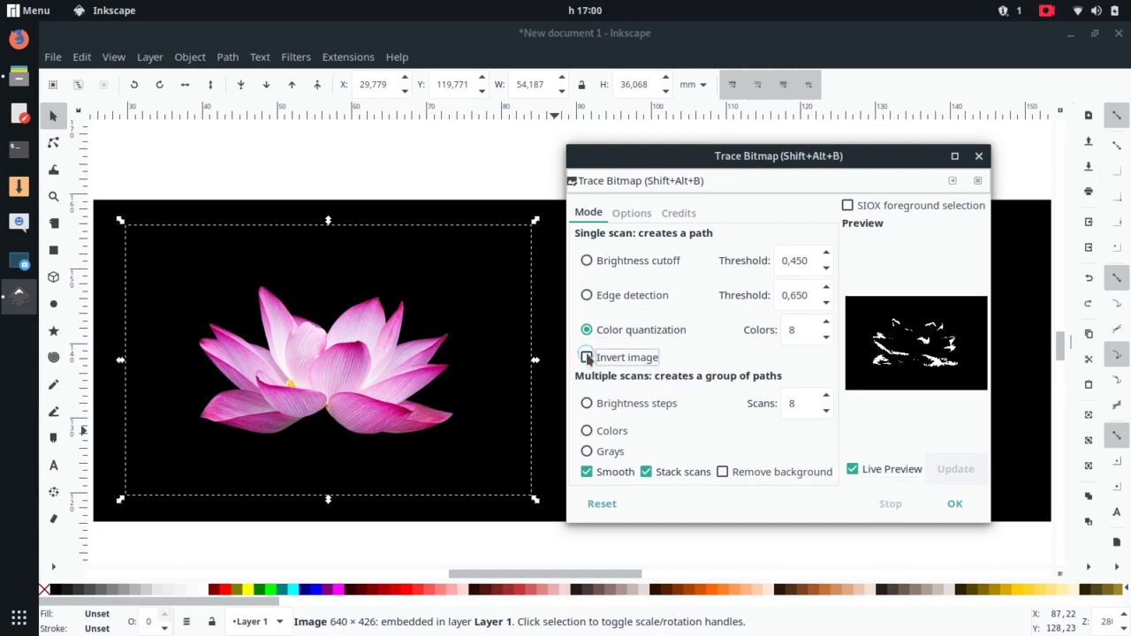
{"action": "left_click", "coordinate": [586, 403]}
{"action": "left_click", "coordinate": [584, 430]}
- Set 8 colour scans, remove the background, and create the traced lotus
{"action": "left_click", "coordinate": [827, 411]}
{"action": "left_click", "coordinate": [827, 413]}
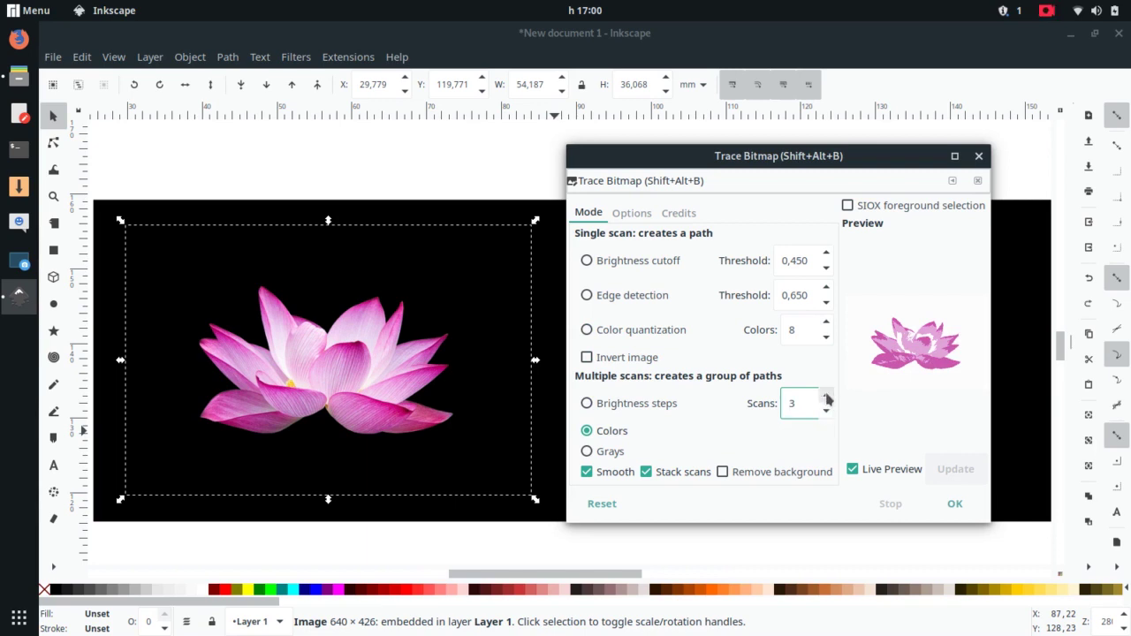
{"action": "left_click", "coordinate": [826, 397]}
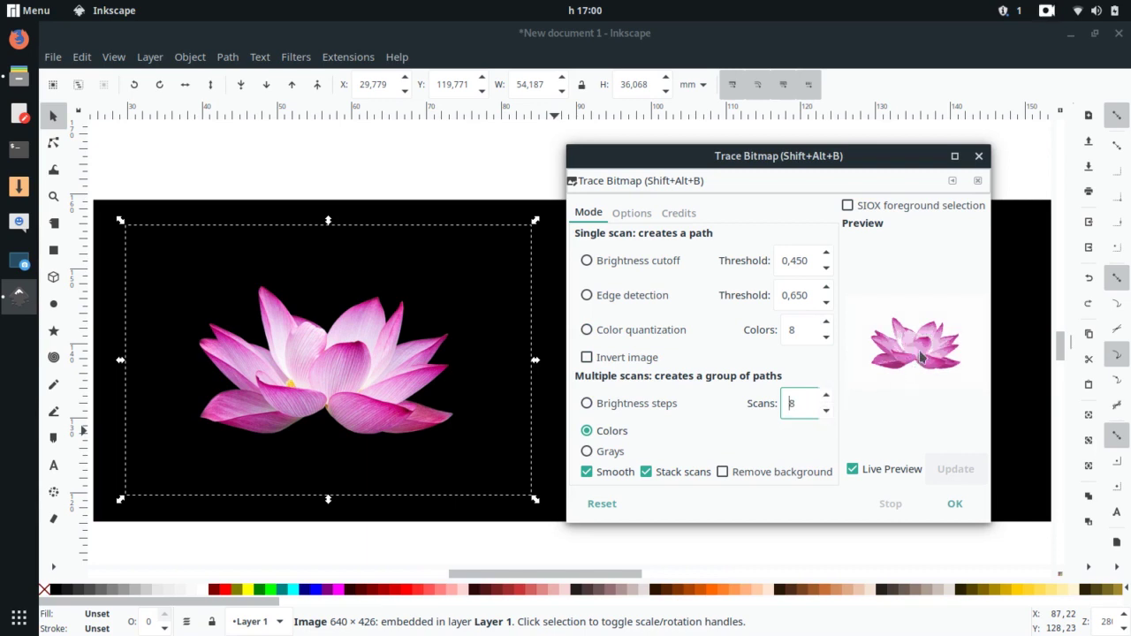
{"action": "left_click", "coordinate": [826, 411]}
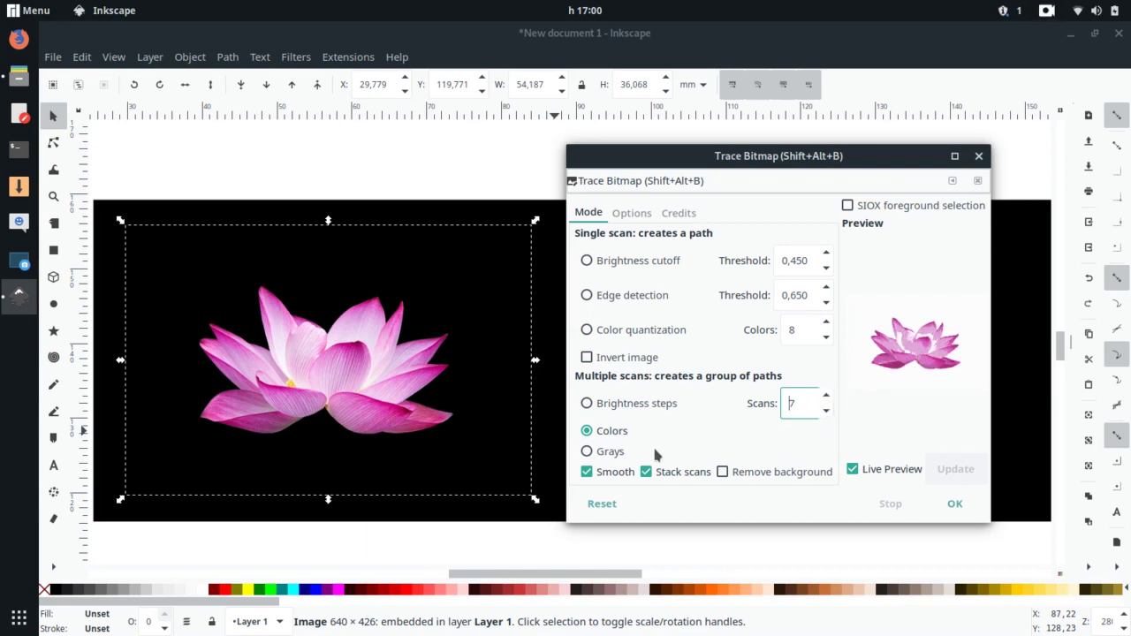
{"action": "left_click", "coordinate": [826, 396]}
{"action": "left_click", "coordinate": [586, 451]}
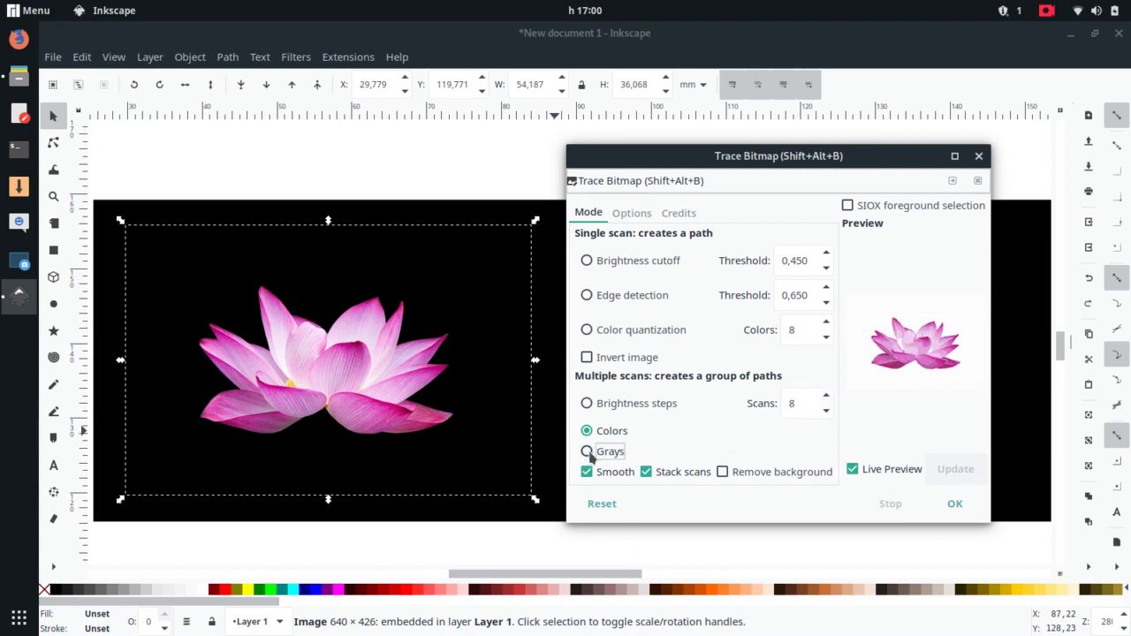
{"action": "left_click", "coordinate": [587, 431]}
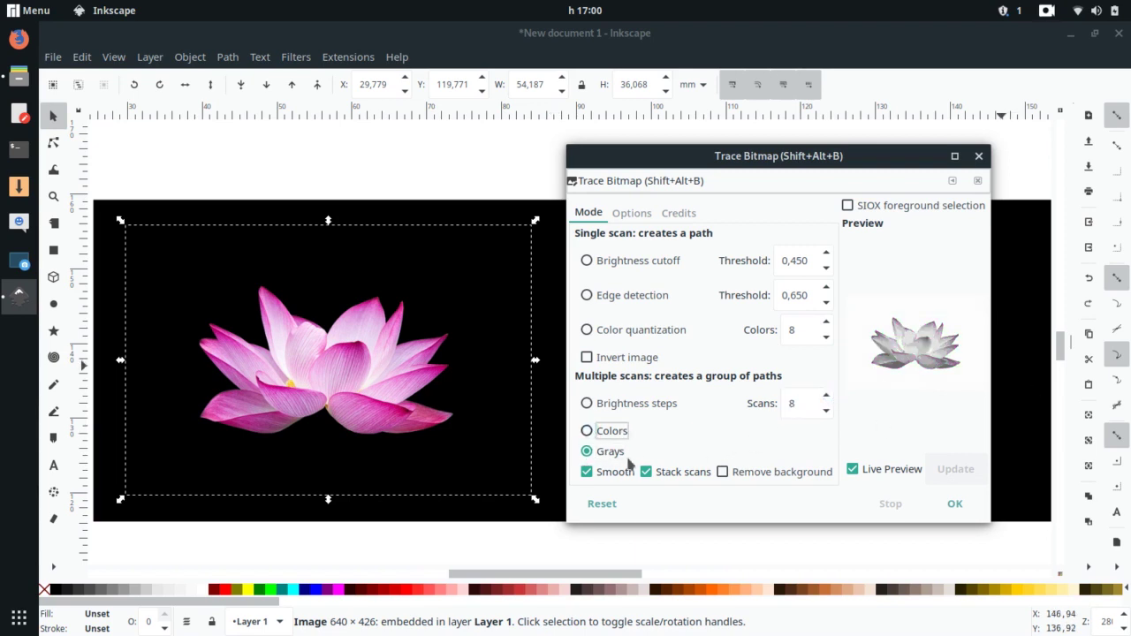
{"action": "left_click", "coordinate": [723, 472]}
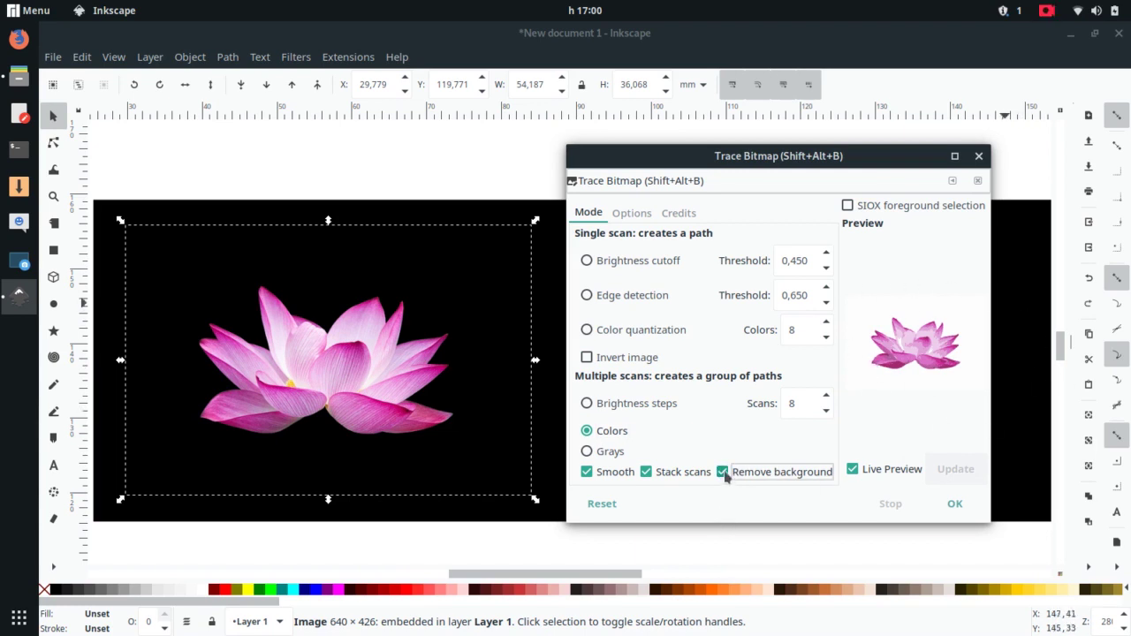
{"action": "left_click", "coordinate": [952, 502]}
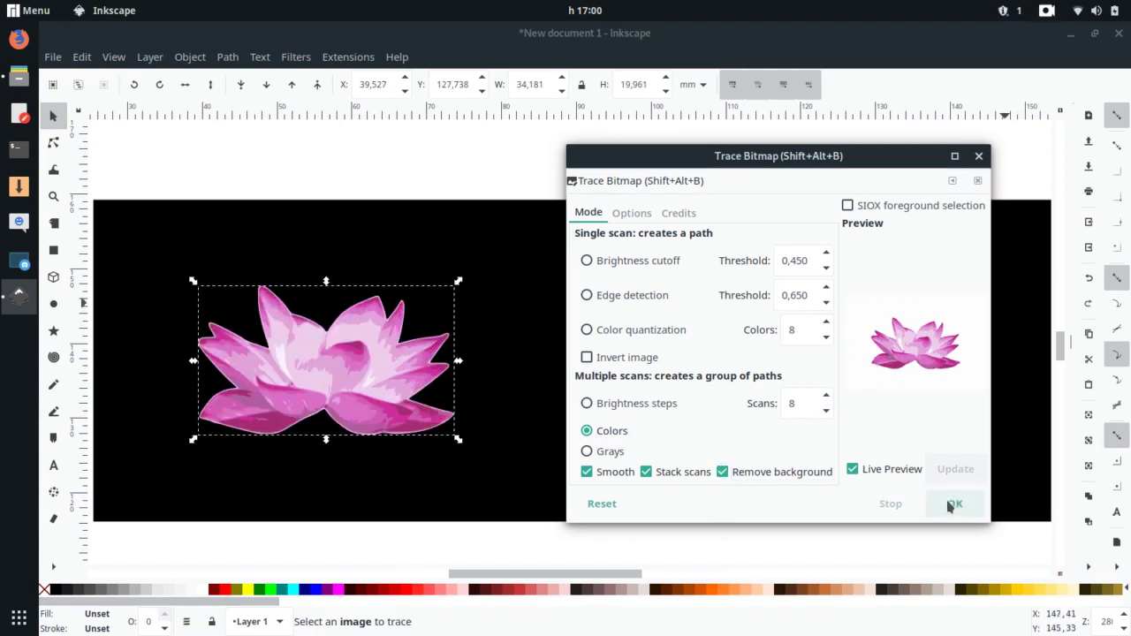
{"action": "left_click", "coordinate": [979, 156]}
- Move the traced lotus right of the photo and ungroup it into colour layers
{"action": "mouse_move", "coordinate": [306, 370]}
{"action": "left_mouse_down"}
{"action": "mouse_move", "coordinate": [611, 374]}
{"action": "mouse_move", "coordinate": [555, 374]}
{"action": "left_mouse_up"}
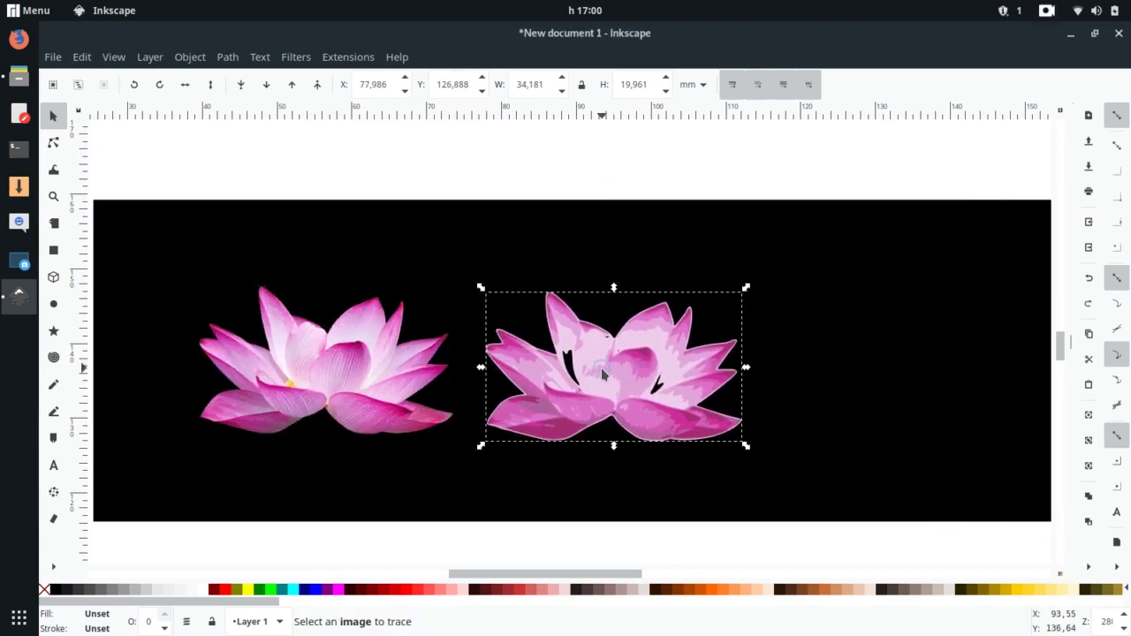
{"action": "scroll", "coordinate": [476, 379], "scroll_direction": "up", "scroll_amount": 1}
{"action": "mouse_move", "coordinate": [432, 379]}
{"action": "left_mouse_down"}
{"action": "mouse_move", "coordinate": [595, 362]}
{"action": "mouse_move", "coordinate": [585, 361]}
{"action": "left_mouse_up"}
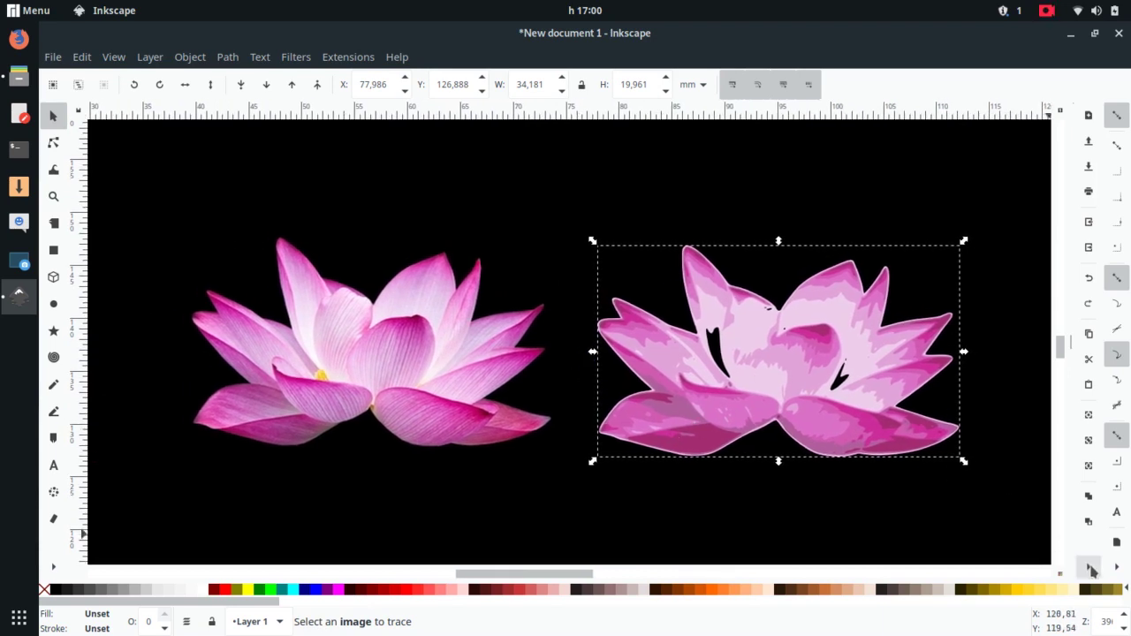
{"action": "left_click", "coordinate": [1092, 571]}
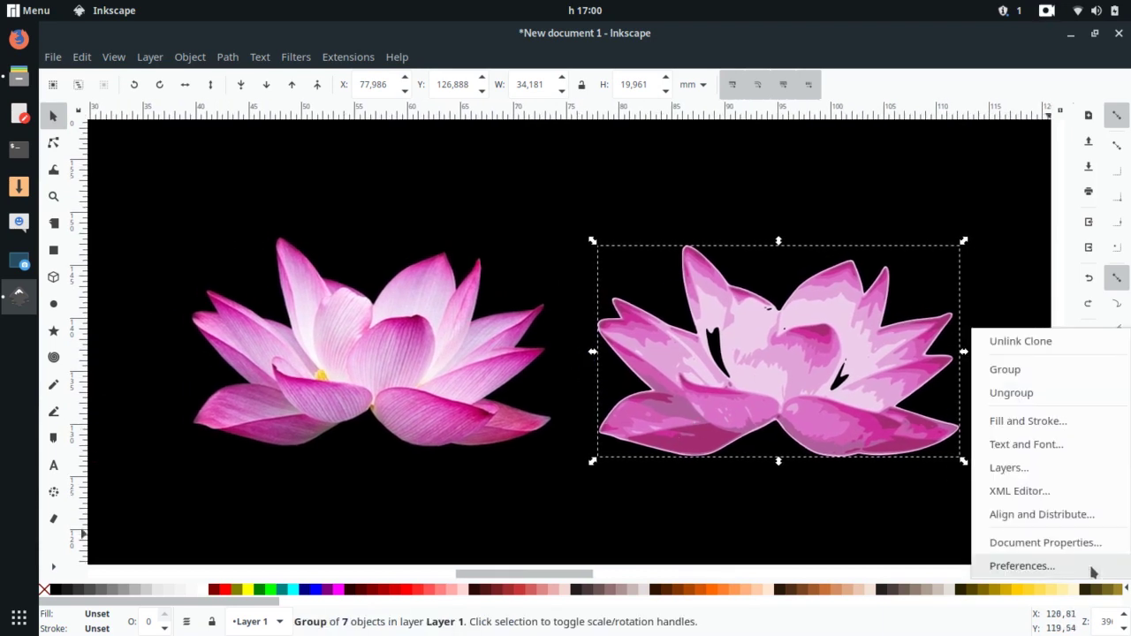
{"action": "left_click", "coordinate": [1010, 393]}
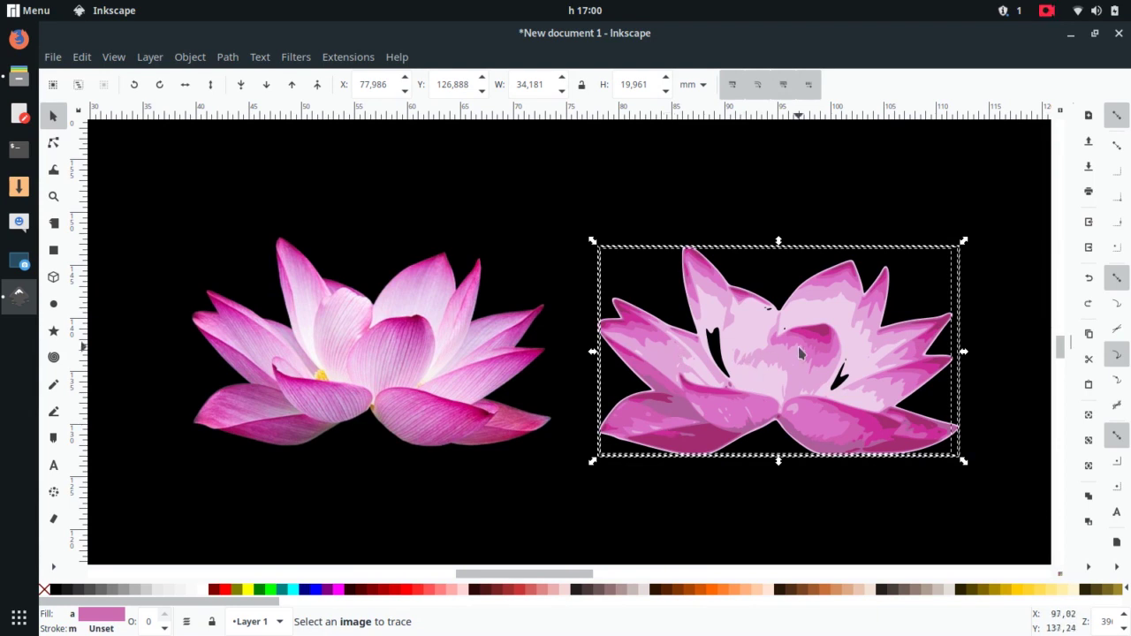
- Drag several colour layers, including the light-pink ones, to different spots on the canvas
{"action": "left_click", "coordinate": [627, 511]}
{"action": "left_click_drag", "start_coordinate": [698, 446], "coordinate": [285, 522]}
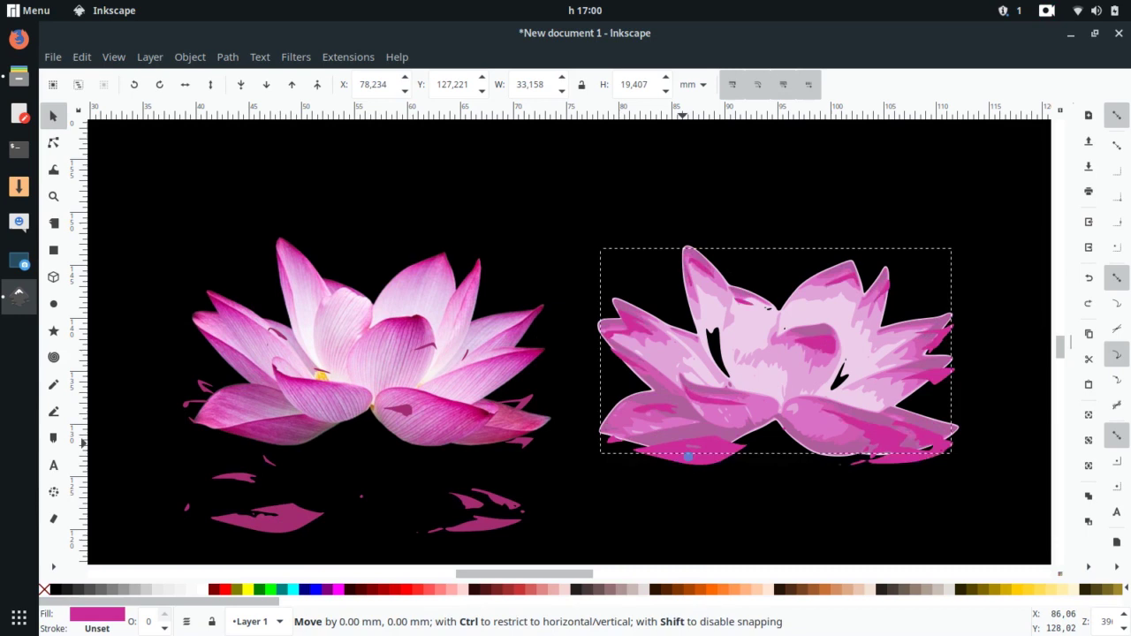
{"action": "left_click_drag", "start_coordinate": [682, 459], "coordinate": [712, 530]}
{"action": "mouse_move", "coordinate": [650, 364]}
{"action": "left_mouse_down"}
{"action": "mouse_move", "coordinate": [552, 250]}
{"action": "mouse_move", "coordinate": [452, 216]}
{"action": "left_mouse_up"}
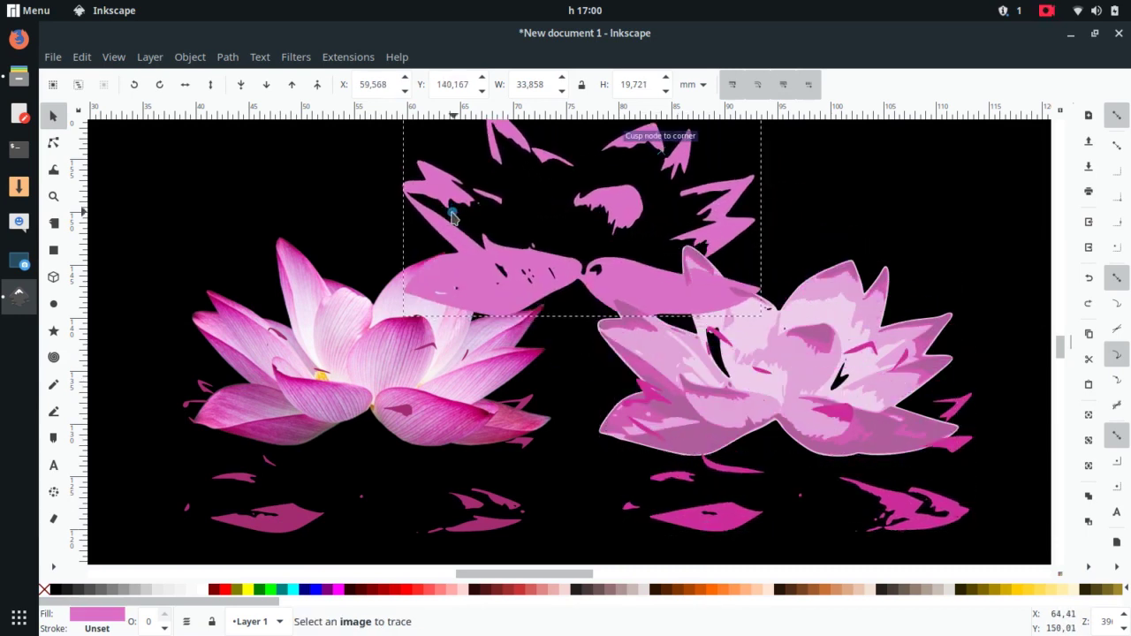
{"action": "left_click_drag", "start_coordinate": [827, 316], "coordinate": [894, 203]}
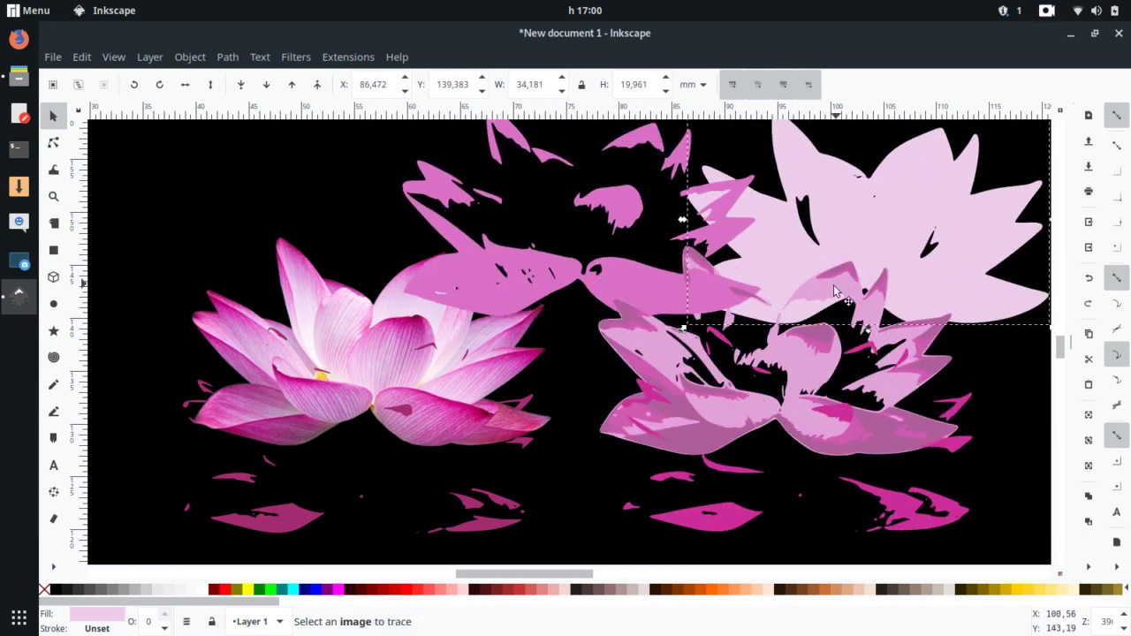
{"action": "left_click_drag", "start_coordinate": [834, 292], "coordinate": [597, 358]}
{"action": "left_click", "coordinate": [900, 229]}
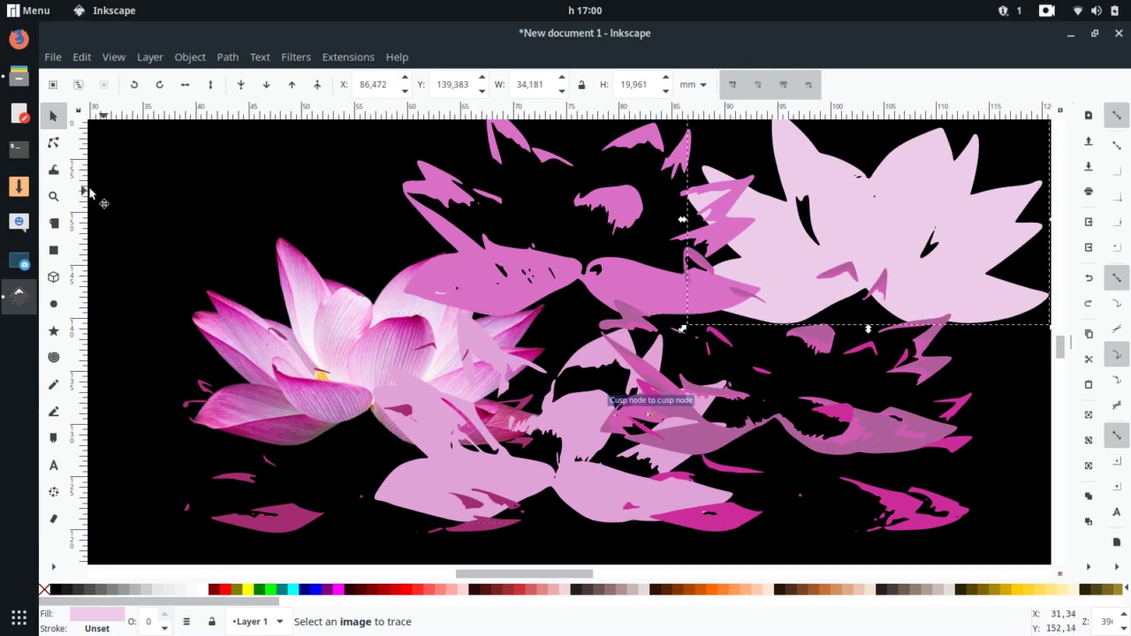
- Reshape the dark gap in the light-pink layer by dragging its nodes and handles
{"action": "left_click", "coordinate": [53, 143]}
{"action": "scroll", "coordinate": [820, 241], "scroll_direction": "up", "scroll_amount": 3, "text": "ctrl"}
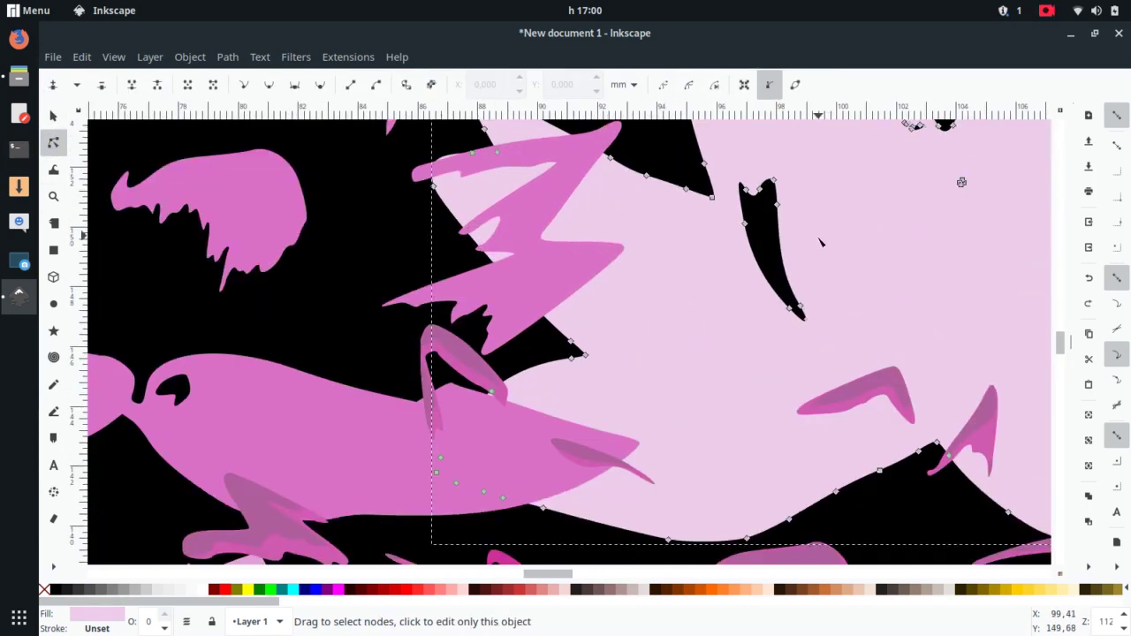
{"action": "left_click_drag", "start_coordinate": [704, 238], "coordinate": [793, 263]}
{"action": "left_click_drag", "start_coordinate": [673, 256], "coordinate": [634, 302]}
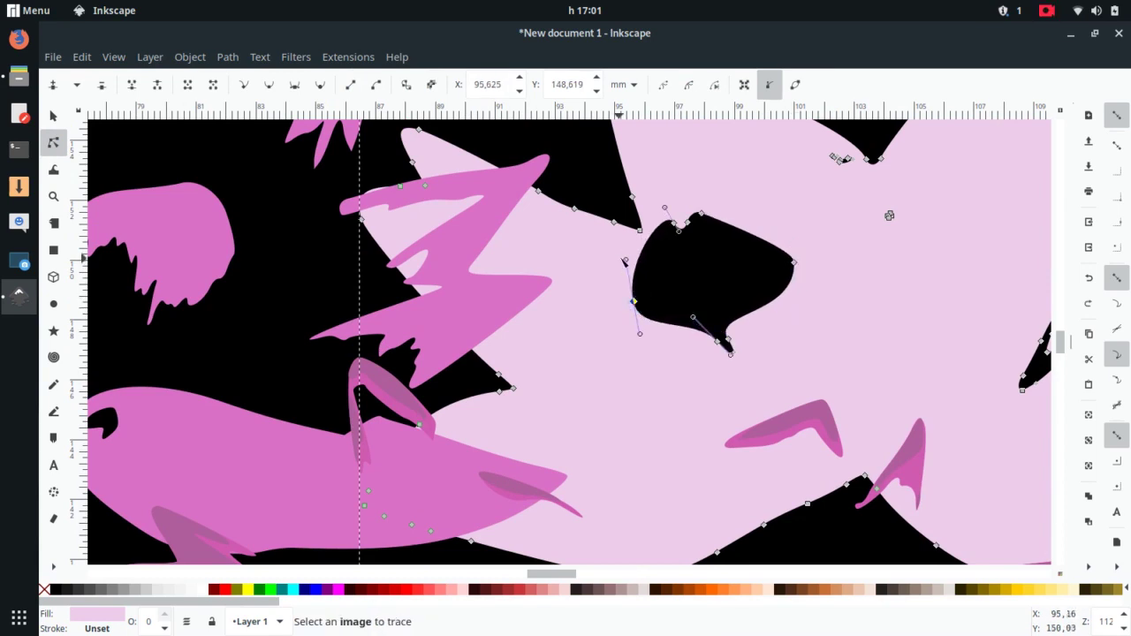
{"action": "left_click_drag", "start_coordinate": [623, 261], "coordinate": [617, 272]}
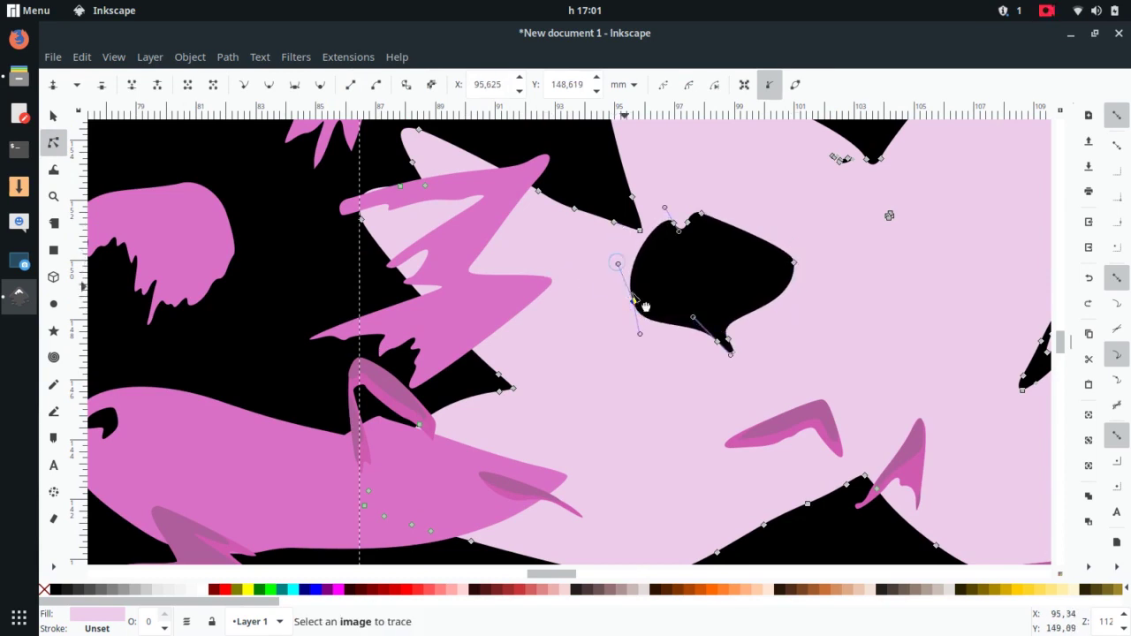
- Undo the layer moves to reassemble the traced lotus, then select the black rectangle
{"action": "left_click", "coordinate": [50, 120]}
{"action": "scroll", "coordinate": [667, 343], "scroll_direction": "down", "scroll_amount": 1, "text": "ctrl"}
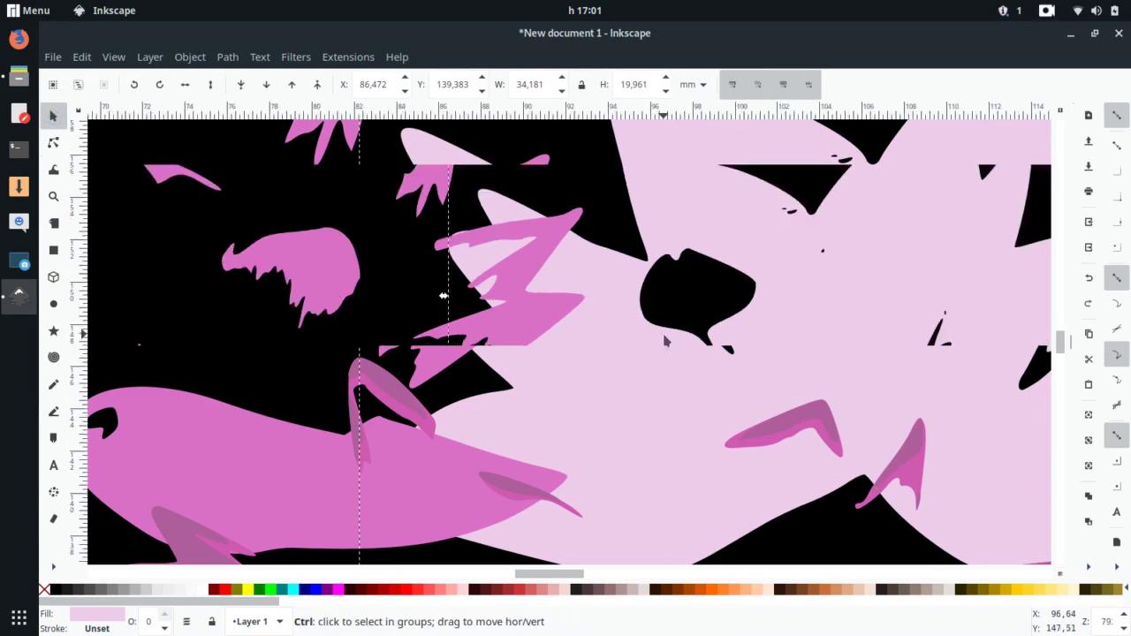
{"action": "scroll", "coordinate": [669, 341], "scroll_direction": "down", "scroll_amount": 1, "text": "ctrl"}
{"action": "middle_click", "coordinate": [671, 375]}
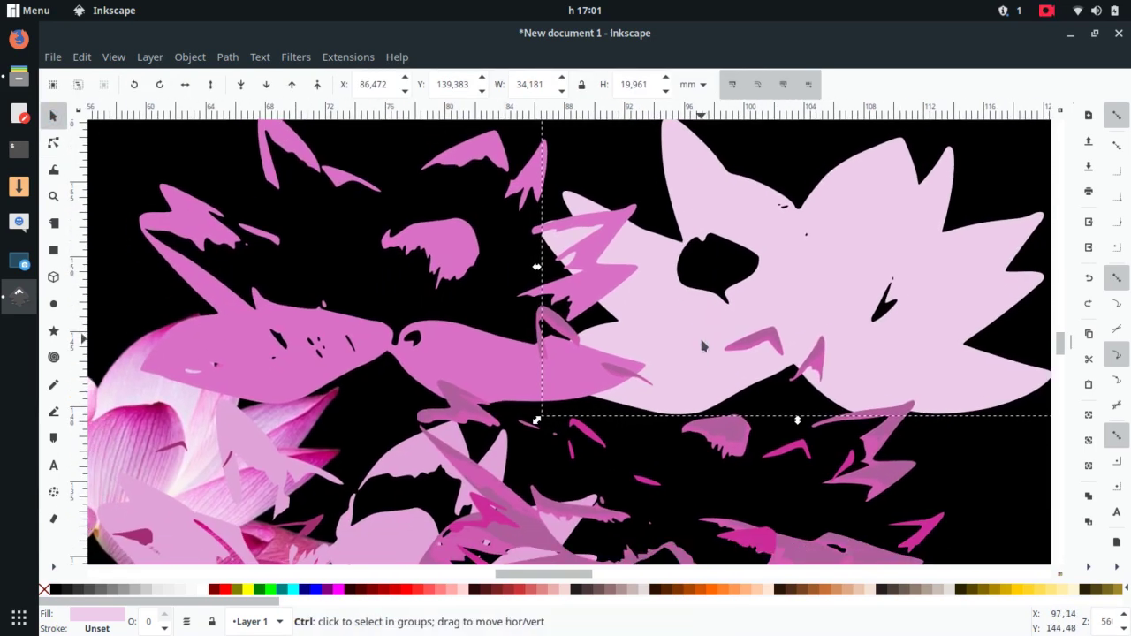
{"action": "key", "text": "ctrl+z"}
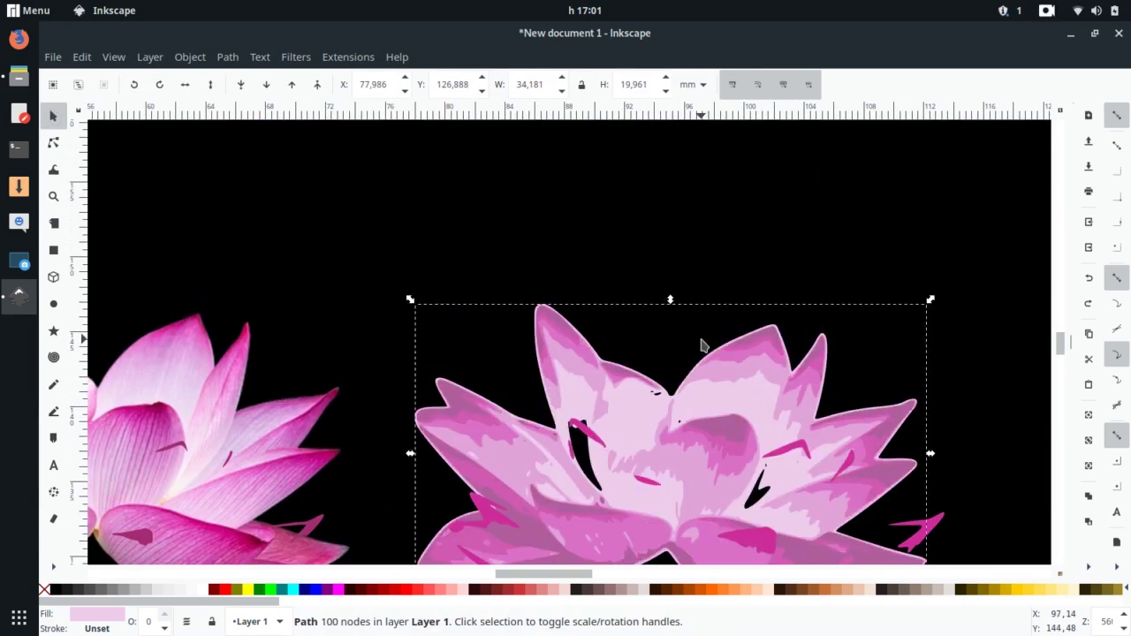
{"action": "middle_click", "coordinate": [422, 431]}
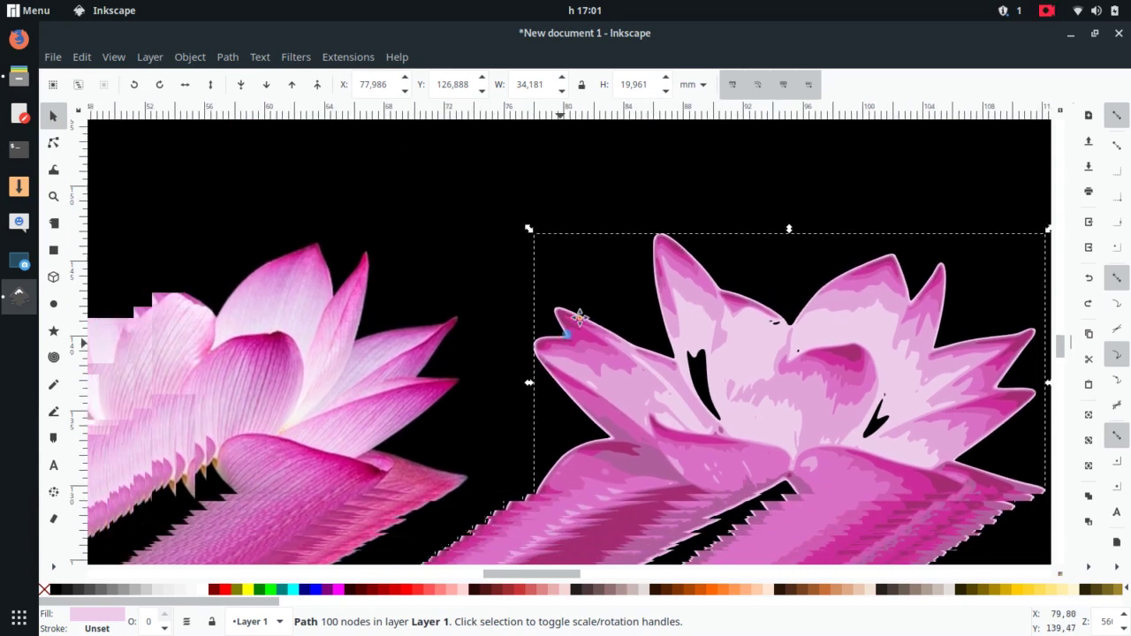
{"action": "scroll", "coordinate": [572, 323], "scroll_direction": "down", "scroll_amount": 1}
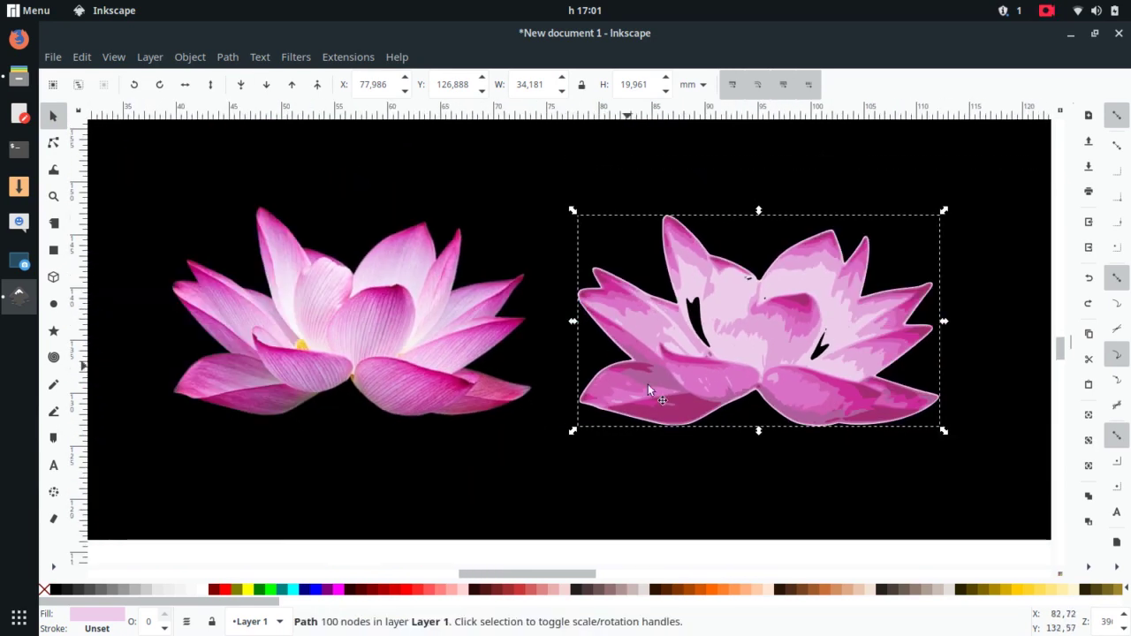
{"action": "left_click", "coordinate": [704, 511]}
{"action": "middle_click", "coordinate": [707, 505]}
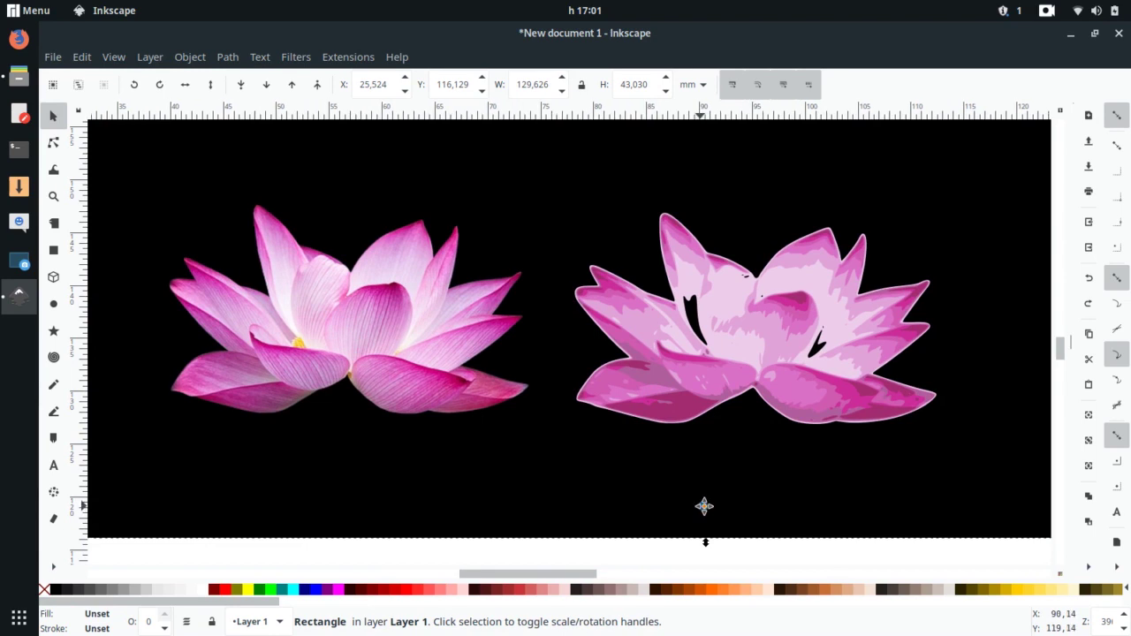